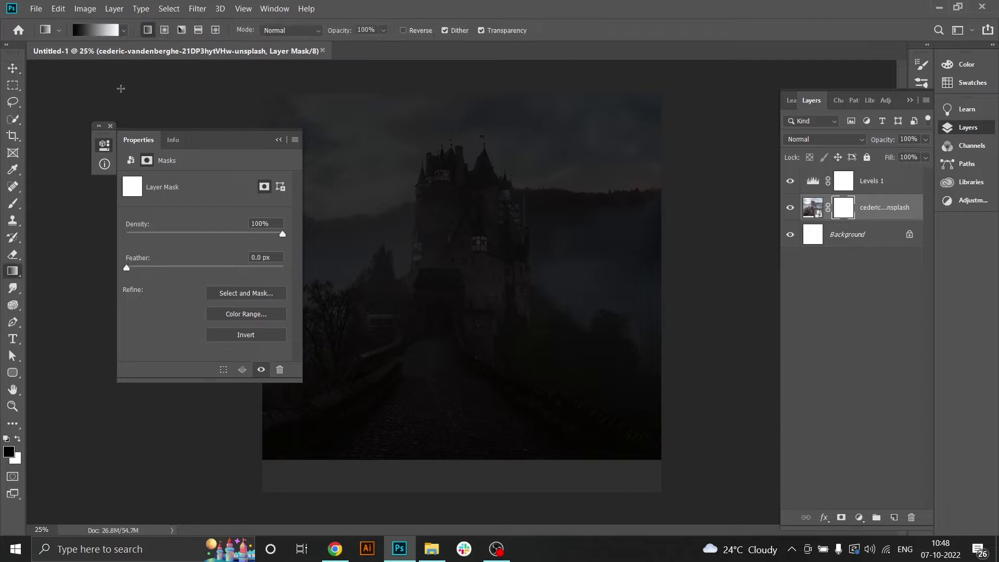
- Fade out the lower part of the castle photo with a vertical black-to-white linear gradient on its layer mask
left_click(281, 140)
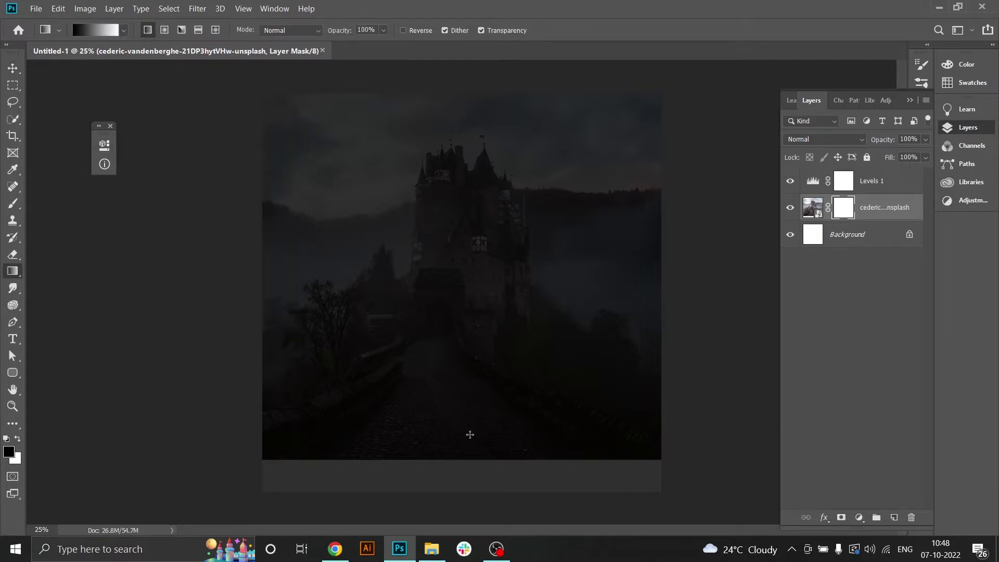
left_click_drag(459, 450, 455, 312)
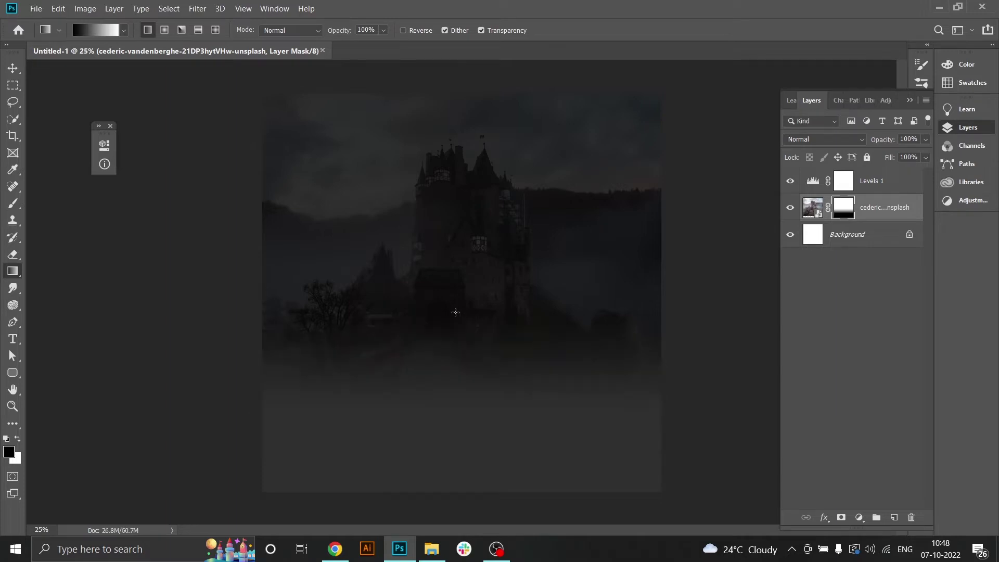
- Erase the Levels 1 mask over the round tower's bay window panes with a small size 10 eraser to light them up
left_click(499, 223, "ctrl")
left_click_drag(446, 124, 523, 253)
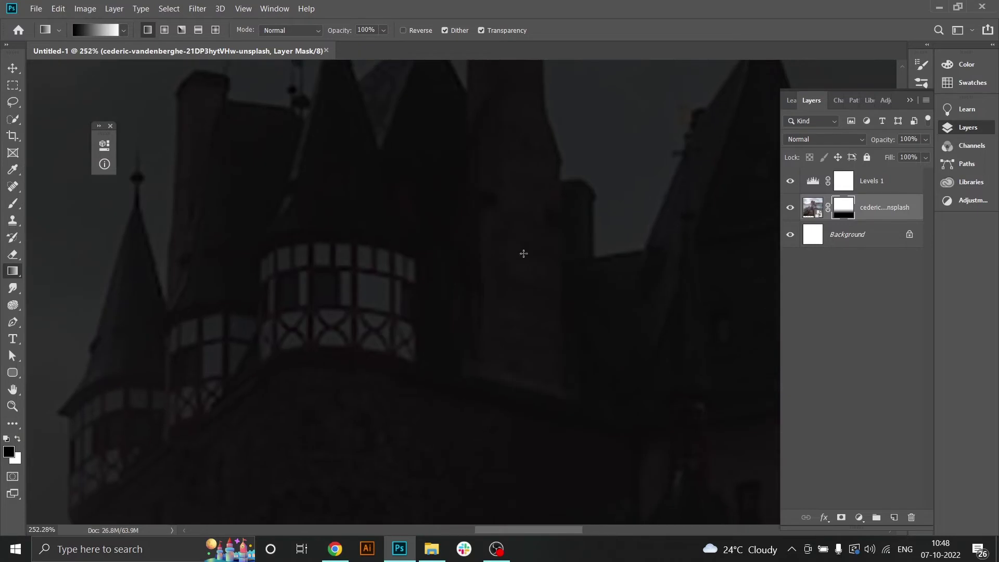
left_click(843, 185)
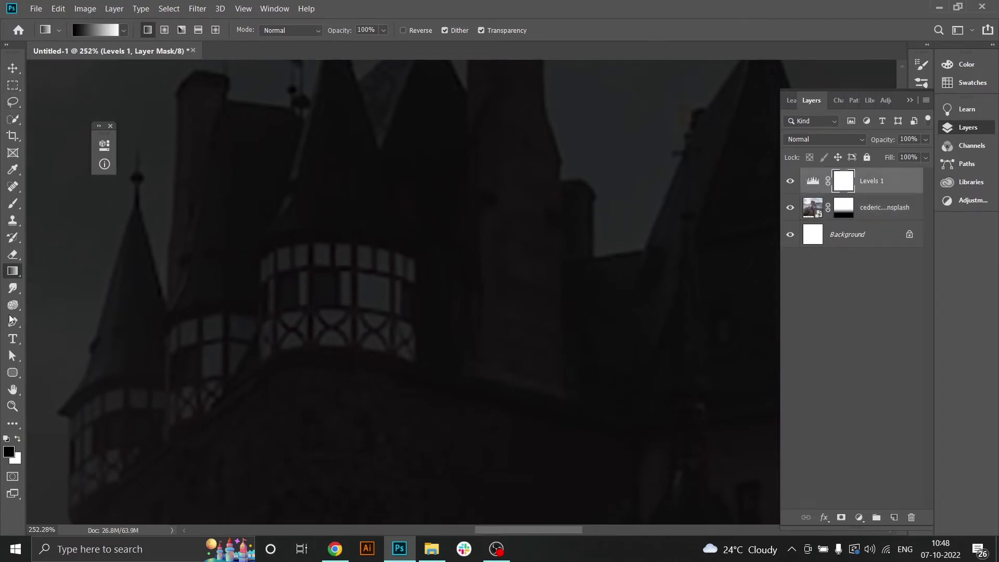
key("b")
key("e")
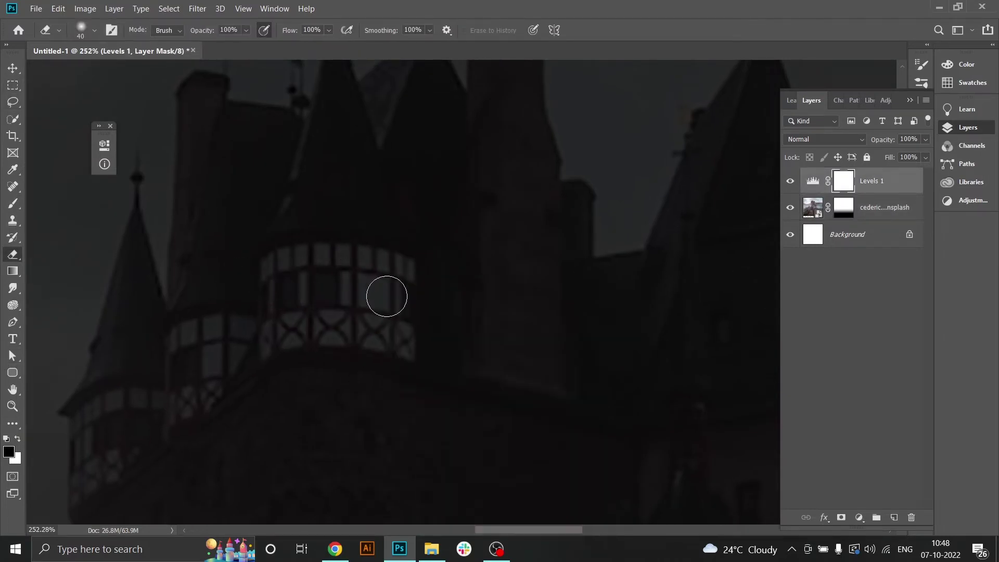
key("x")
left_click(374, 293)
key("[")
key("[")
key("[")
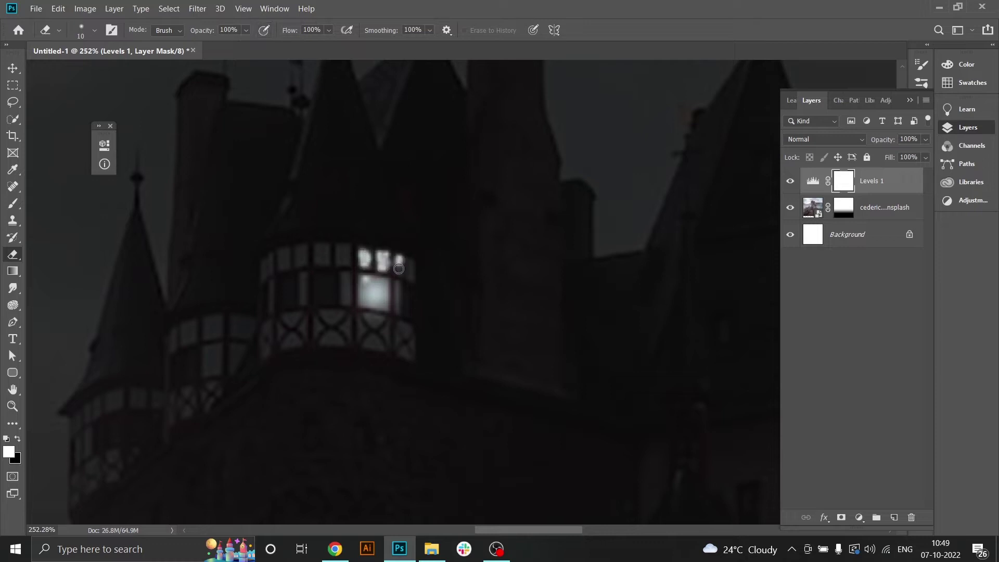
mouse_move(326, 250)
left_mouse_down()
mouse_move(324, 260)
mouse_move(288, 269)
mouse_move(424, 341)
left_mouse_up()
- Paint black with the Brush on the Levels 1 mask over the remaining panes of the round tower's upper windows
left_click(60, 30)
key("b")
left_click(59, 31)
left_click(59, 30)
left_click(376, 294)
key("x")
left_click(376, 295)
key("ctrl+z")
left_click_drag(374, 311, 368, 294)
mouse_move(406, 340)
left_mouse_down()
mouse_move(277, 331)
mouse_move(335, 325)
left_mouse_up()
left_click_drag(424, 275, 432, 299)
left_click_drag(362, 268, 362, 295)
left_click_drag(330, 276, 329, 300)
left_click_drag(311, 321, 368, 296)
left_click_drag(380, 236, 486, 224)
left_click_drag(381, 298, 379, 317)
left_click_drag(361, 331, 462, 247)
mouse_move(428, 210)
left_mouse_down()
mouse_move(424, 250)
mouse_move(385, 225)
left_mouse_up()
left_click_drag(406, 267, 441, 239)
left_click_drag(436, 248, 462, 249)
left_click_drag(388, 265, 433, 263)
mouse_move(452, 253)
left_mouse_down()
mouse_move(390, 265)
mouse_move(382, 289)
left_mouse_up()
left_click_drag(376, 337, 369, 351)
left_click(411, 310)
- Paint the Levels 1 mask black over the castle's other windows, including the middle bay, the side tower and the small lower ones
scroll(427, 313, "down", 5)
scroll(618, 484, "up", 8)
mouse_move(616, 333)
left_mouse_down()
mouse_move(606, 364)
mouse_move(576, 359)
left_mouse_up()
left_click_drag(533, 334, 475, 389)
left_click_drag(475, 414, 476, 473)
mouse_move(566, 402)
left_mouse_down()
mouse_move(615, 457)
mouse_move(588, 440)
left_mouse_up()
left_click_drag(645, 370, 533, 324)
mouse_move(539, 287)
left_mouse_down()
mouse_move(582, 329)
mouse_move(565, 306)
mouse_move(620, 341)
left_mouse_up()
left_click_drag(611, 365, 618, 430)
left_click_drag(614, 442, 603, 252)
mouse_move(578, 276)
left_mouse_down()
mouse_move(579, 314)
mouse_move(562, 337)
left_mouse_up()
mouse_move(523, 307)
left_mouse_down()
mouse_move(520, 261)
mouse_move(551, 277)
left_mouse_up()
left_click_drag(484, 259, 466, 275)
left_click_drag(451, 339, 467, 314)
left_click_drag(498, 262, 498, 319)
left_click_drag(438, 266, 441, 307)
left_click_drag(403, 258, 393, 276)
left_click_drag(415, 278, 408, 338)
left_click_drag(607, 266, 608, 350)
scroll(650, 339, "down", 9)
scroll(263, 308, "up", 9)
mouse_move(345, 220)
left_mouse_down()
mouse_move(386, 353)
mouse_move(380, 257)
mouse_move(366, 321)
mouse_move(272, 310)
left_mouse_up()
mouse_move(302, 245)
left_mouse_down()
mouse_move(314, 255)
mouse_move(296, 315)
left_mouse_up()
mouse_move(312, 313)
left_mouse_down()
mouse_move(342, 202)
mouse_move(350, 117)
left_mouse_up()
left_click_drag(407, 198, 381, 125)
mouse_move(413, 334)
left_mouse_down()
mouse_move(370, 390)
mouse_move(348, 400)
mouse_move(319, 370)
mouse_move(336, 393)
left_mouse_up()
scroll(335, 399, "down", 9)
scroll(341, 364, "up", 5)
key("x")
mouse_move(319, 355)
left_mouse_down()
mouse_move(320, 365)
mouse_move(319, 355)
left_mouse_up()
key("x")
scroll(382, 338, "down", 7)
scroll(578, 235, "up", 7)
scroll(481, 219, "down", 7)
scroll(561, 322, "up", 7)
left_click_drag(561, 322, 598, 333)
mouse_move(539, 267)
left_mouse_down()
mouse_move(586, 328)
mouse_move(536, 267)
mouse_move(458, 348)
mouse_move(550, 355)
mouse_move(538, 292)
mouse_move(575, 435)
mouse_move(435, 355)
left_mouse_up()
mouse_move(429, 393)
left_mouse_down()
mouse_move(409, 405)
mouse_move(588, 452)
left_mouse_up()
scroll(564, 364, "down", 8)
left_click_drag(583, 499, 484, 307)
scroll(437, 385, "up", 6)
left_click_drag(384, 309, 385, 349)
left_click_drag(408, 194, 404, 286)
mouse_move(460, 209)
left_mouse_down()
mouse_move(475, 218)
mouse_move(462, 212)
mouse_move(478, 260)
left_mouse_up()
left_click_drag(575, 196, 576, 252)
mouse_move(594, 349)
left_mouse_down()
mouse_move(589, 279)
mouse_move(580, 320)
left_mouse_up()
scroll(578, 318, "down", 5)
left_click_drag(426, 299, 481, 270)
scroll(481, 270, "down", 7)
left_click(878, 195, "alt")
key("ctrl+z")
- Add a near-black Solid Color fill layer directly above the Background layer
left_click(876, 235)
left_click(859, 518)
left_click(886, 294)
left_click(634, 438)
left_click(925, 301)
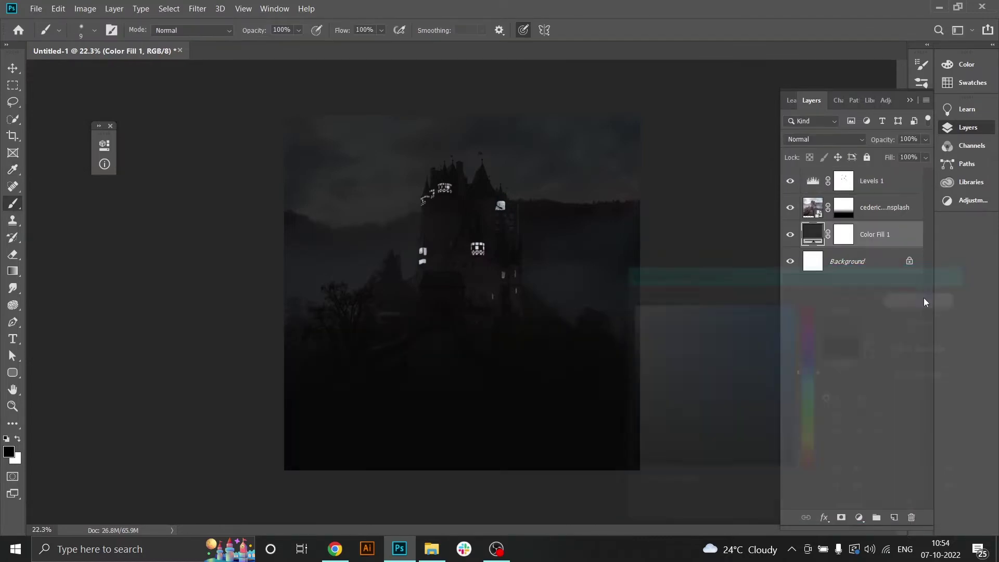
- Add a Hue/Saturation layer above Levels 1 with Colorize, Hue 45, Saturation 17 and Lightness -4, and save as PS_CT_0003_Halloween Poster.psd
left_click(868, 186)
left_click(859, 518)
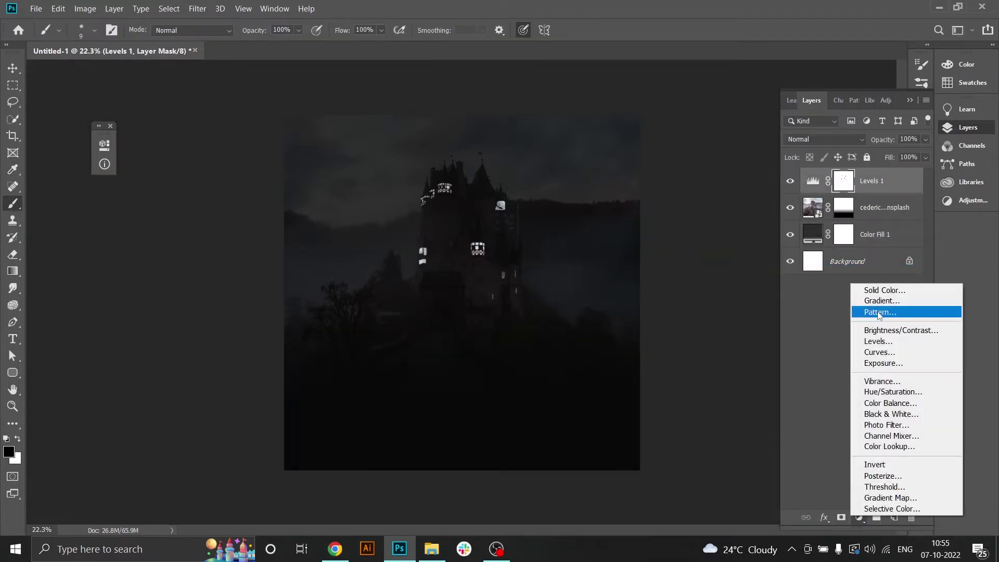
left_click(885, 399)
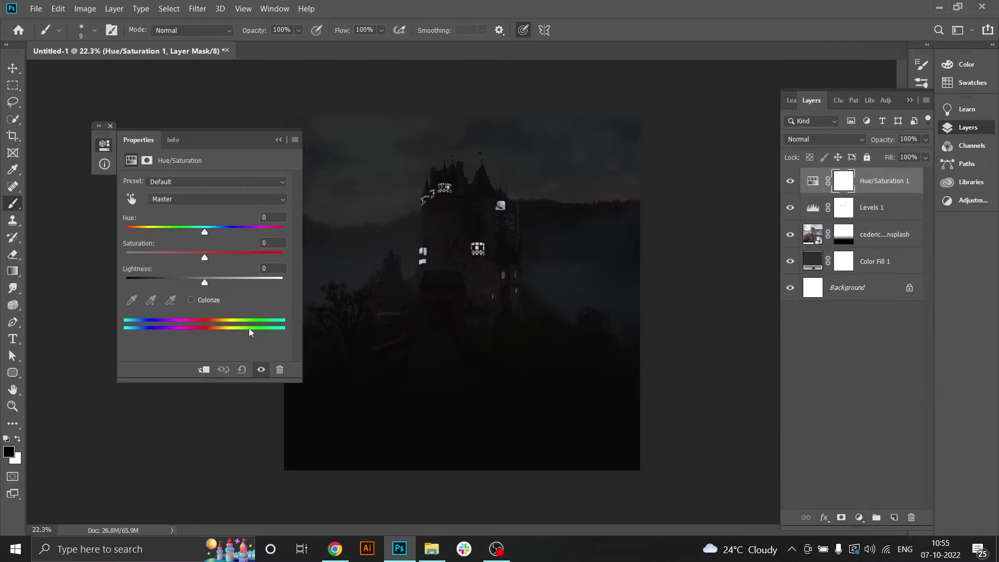
left_click(191, 299)
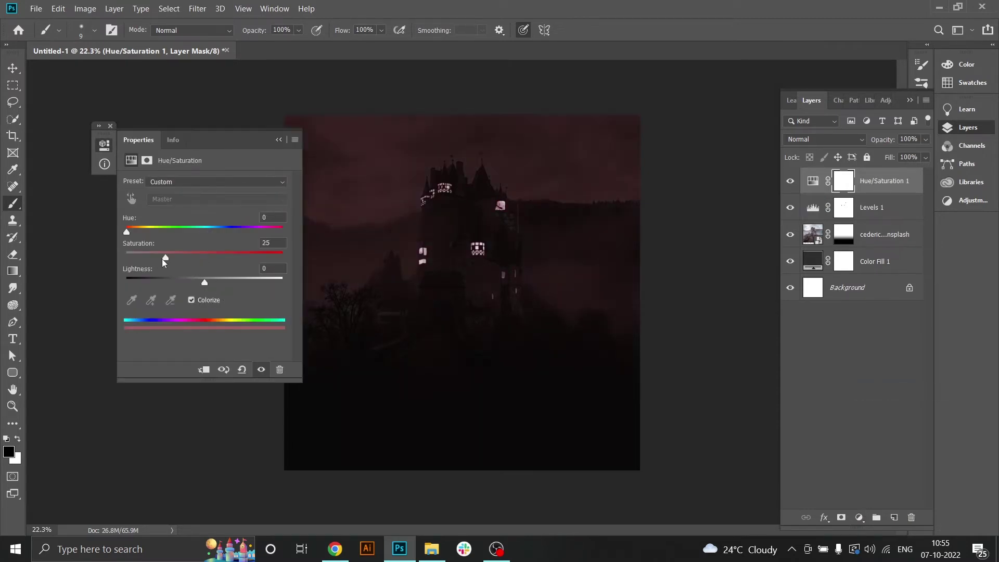
left_click_drag(216, 259, 202, 284)
left_click_drag(127, 230, 150, 232)
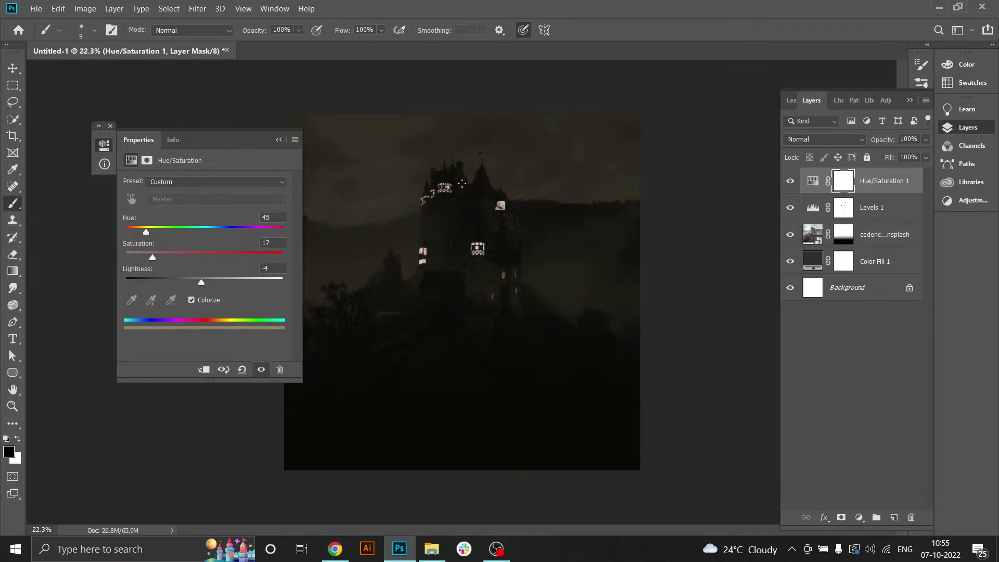
left_click(278, 139)
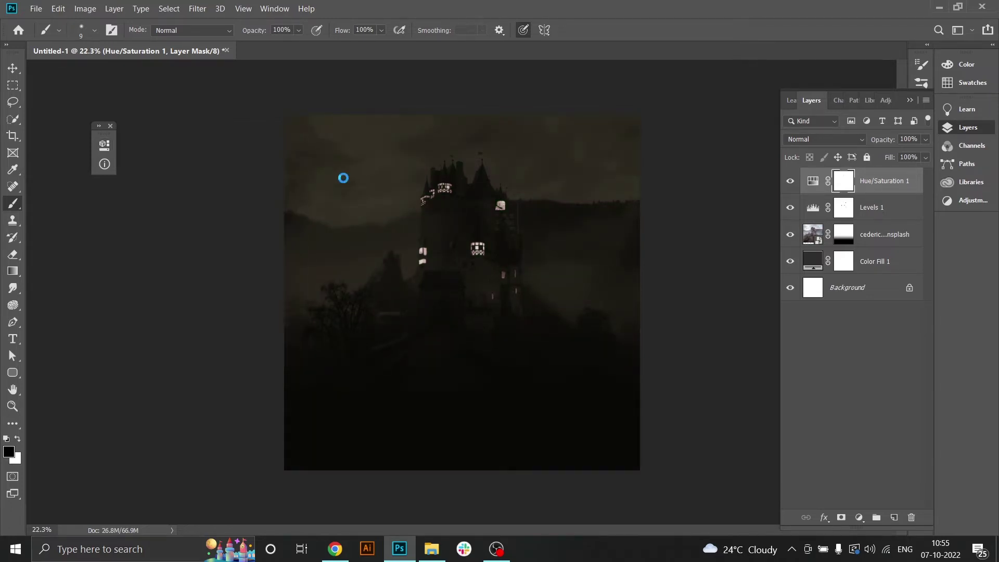
key("ctrl+s")
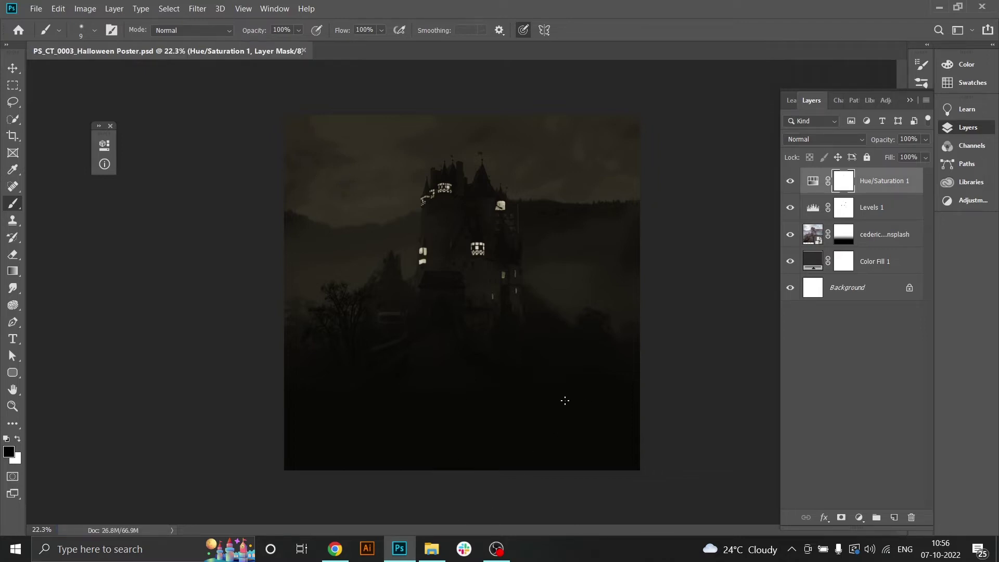
- Place the clement-falize birds photo from the Halloween folder and scale it to about 36% in the canvas's upper-left corner
left_click(431, 549)
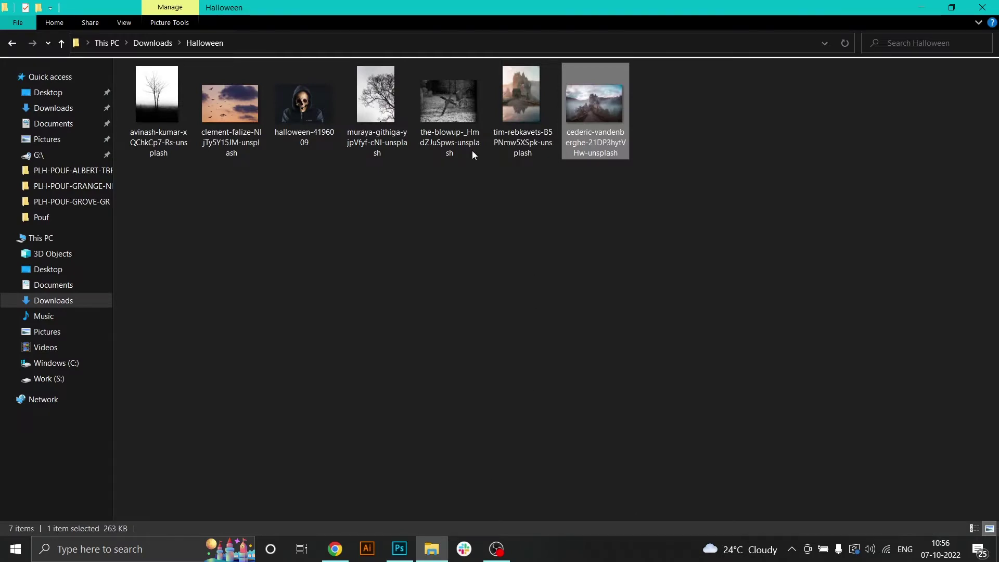
left_click_drag(229, 104, 432, 289)
left_click_drag(543, 245, 509, 160)
left_click_drag(605, 324, 473, 201)
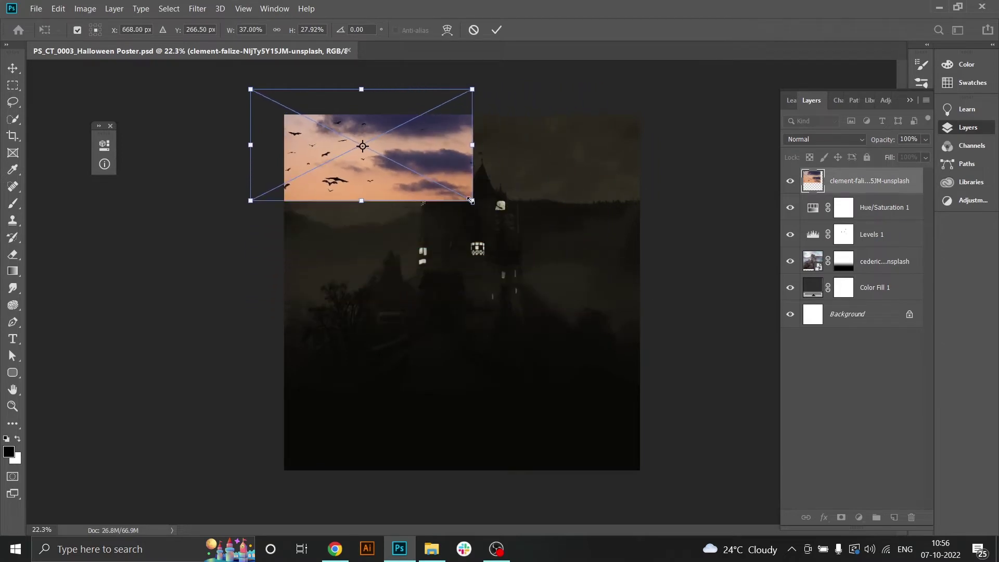
key("ctrl+z")
left_click_drag(607, 90, 464, 179)
left_click_drag(436, 238, 455, 171)
key("Return")
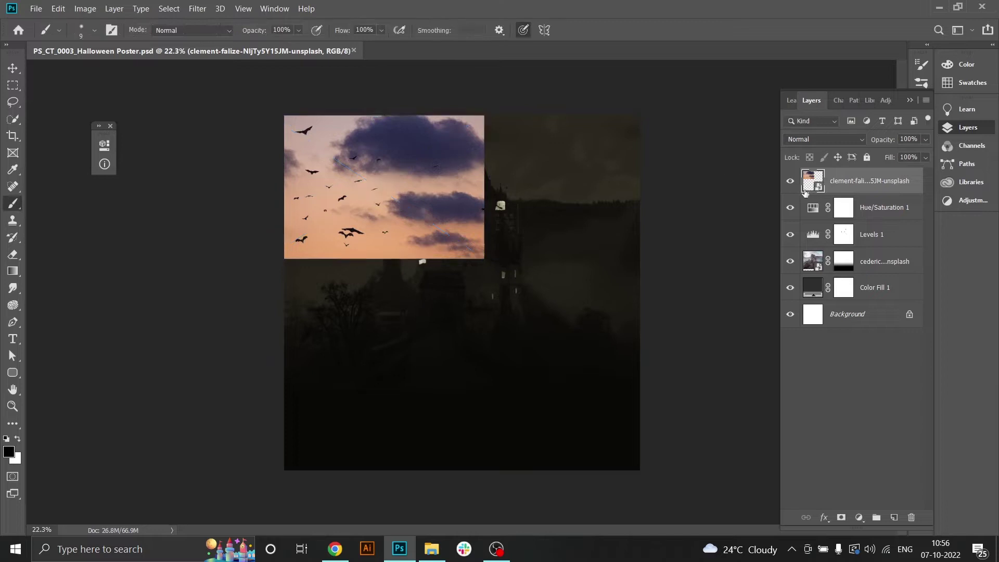
- Set the birds layer's blend mode to Darker Color
left_click(819, 141)
key("m")
scroll(819, 141, "down", 5)
scroll(820, 141, "up", 2)
scroll(819, 141, "up", 1)
scroll(820, 141, "down", 1)
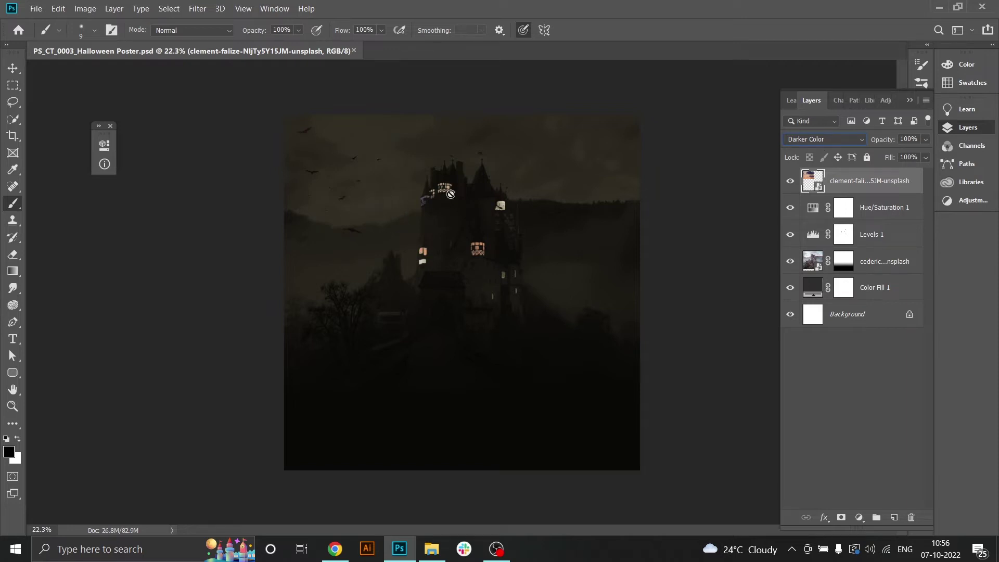
- Duplicate the birds layer toward the canvas's upper-right corner and flip the copy horizontally
left_click(18, 67)
left_click_drag(386, 186, 558, 186, "alt")
key("ctrl+t")
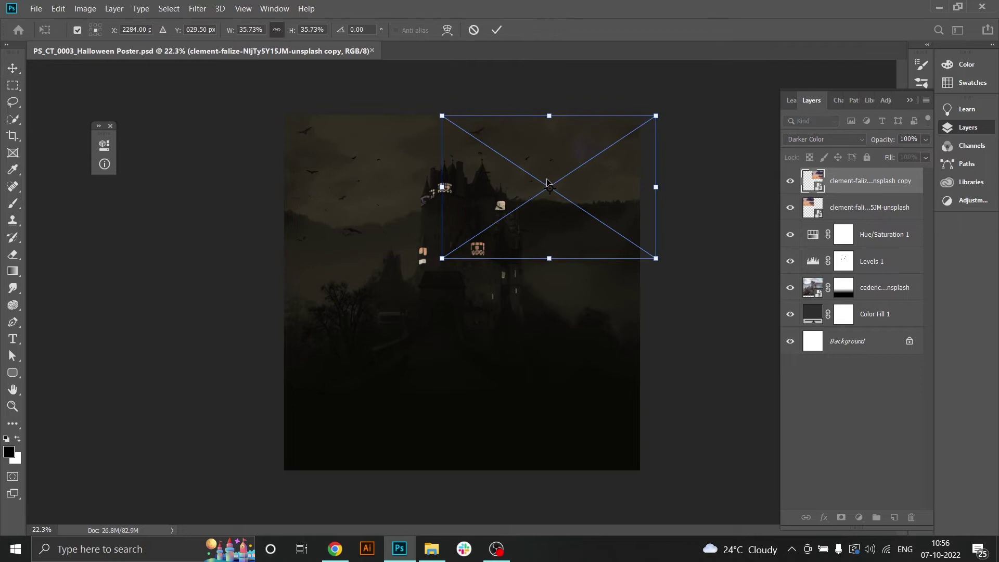
right_click(547, 222)
left_click(583, 370)
key("Return")
left_click_drag(583, 185, 582, 184)
- Place the muraya-githiga tree photo along the canvas's right edge and set its blend mode to Darken
key("alt+Tab")
left_click_drag(371, 119, 501, 366)
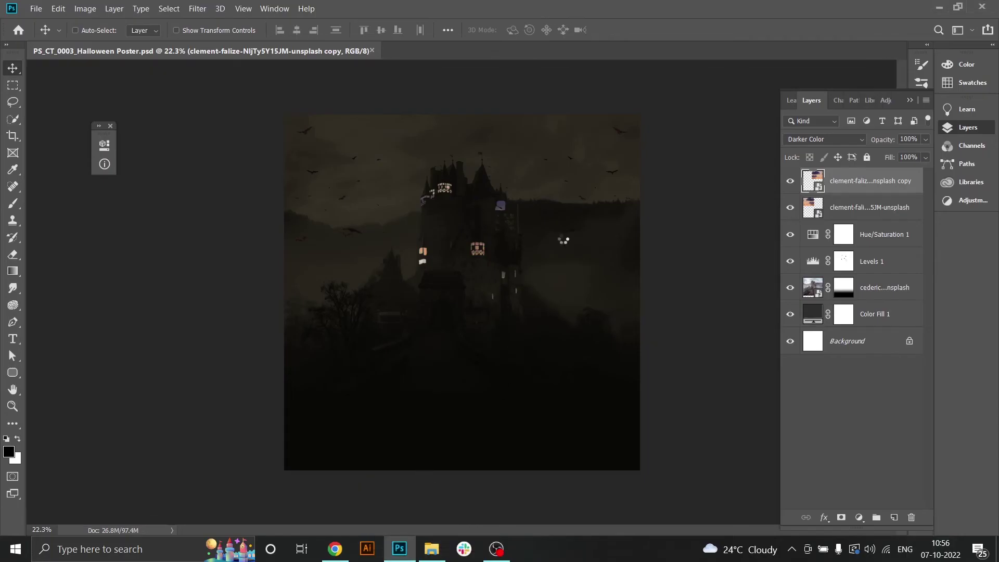
left_click_drag(524, 175, 619, 175)
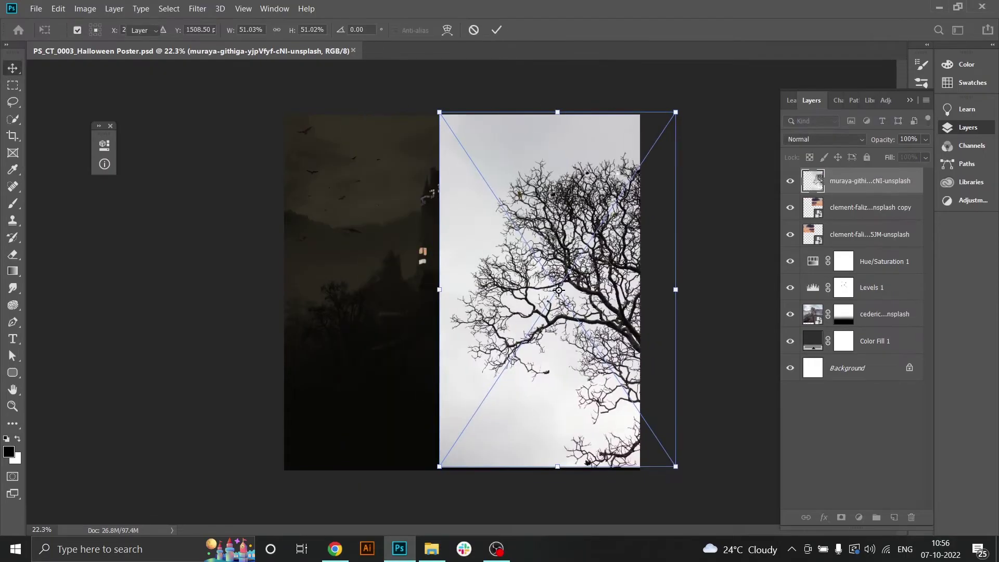
key("Return")
left_click(839, 140)
left_click(839, 142)
key("Down")
key("Down")
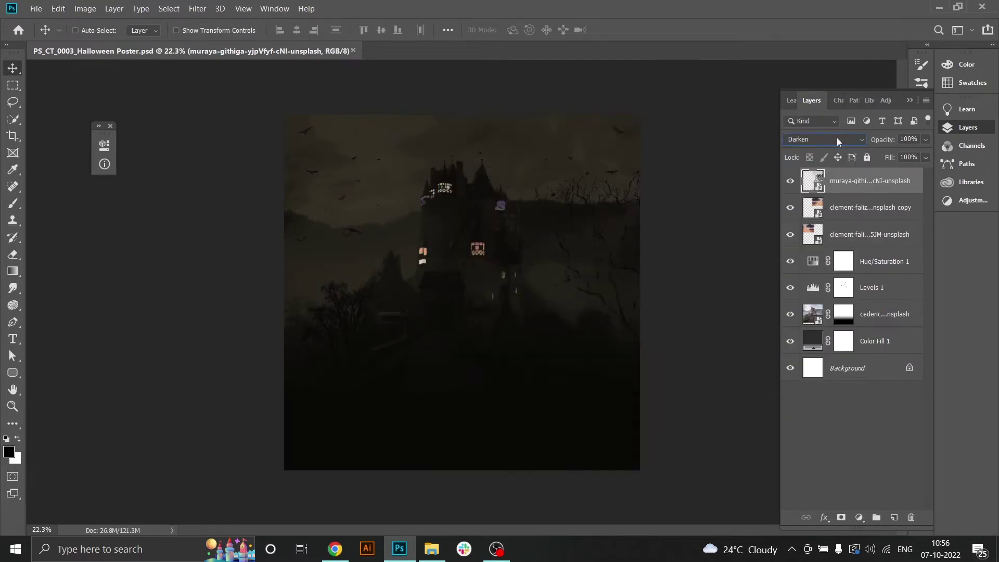
- Place the avinash-kumar bare tree photo at the canvas's lower left and set its blend mode to Darken
key("alt+Tab")
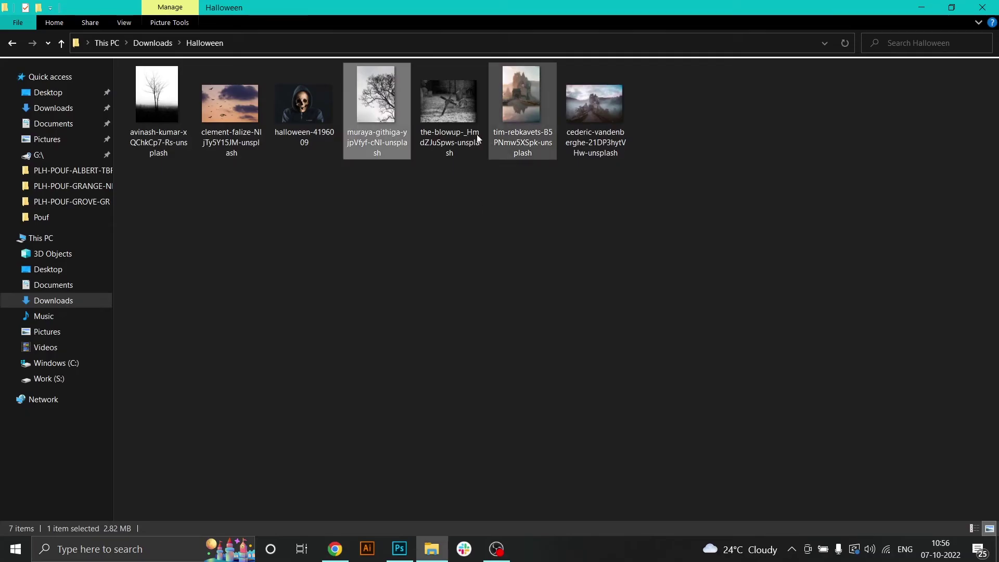
left_click_drag(156, 104, 292, 323)
key("Return")
left_click(821, 143)
scroll(821, 145, "down", 2)
left_click_drag(348, 289, 341, 291)
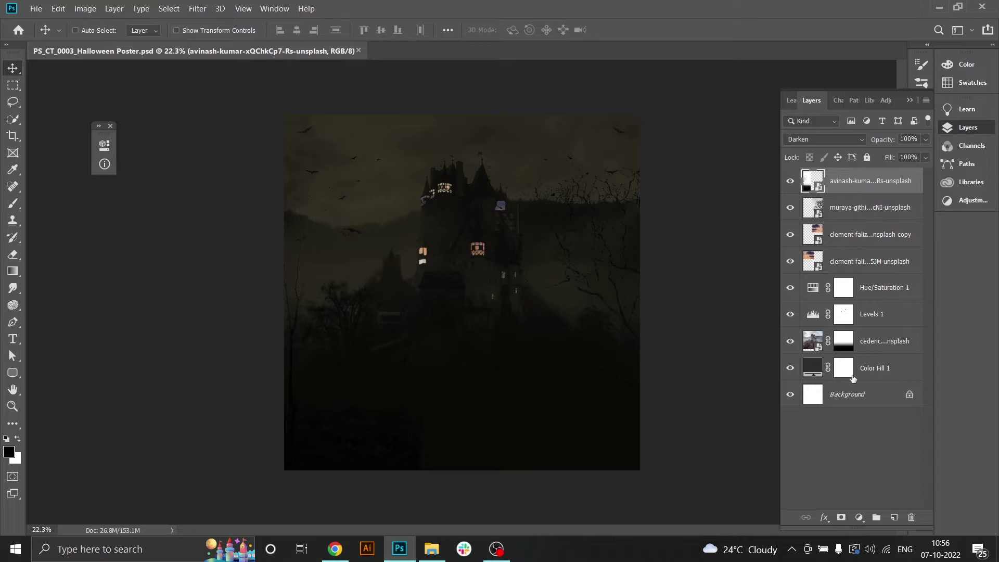
- Group all layers from the avinash-kumar tree down to Color Fill 1 and name the group Background
left_click(874, 370, "shift")
key("ctrl+g")
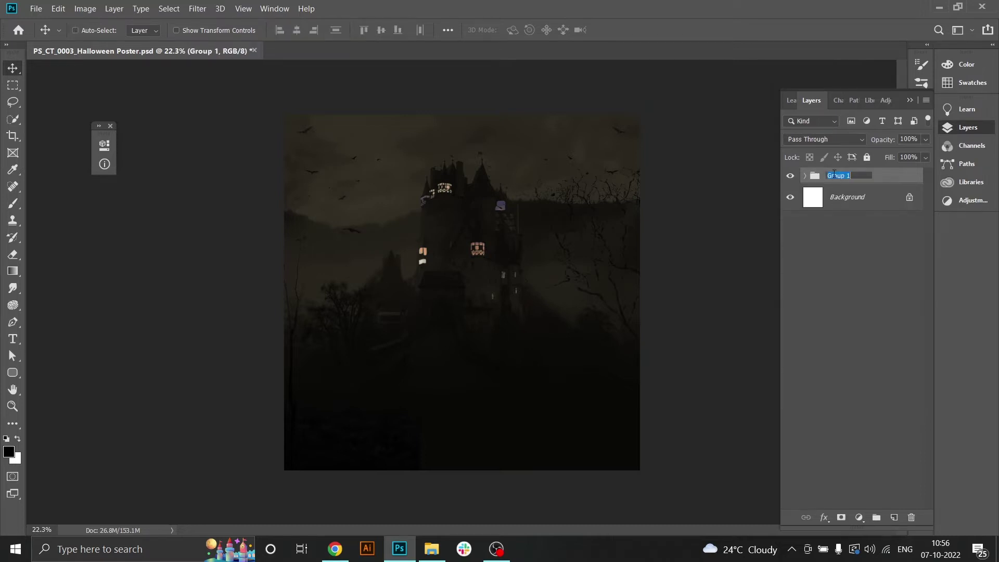
type("nd")
key("Return")
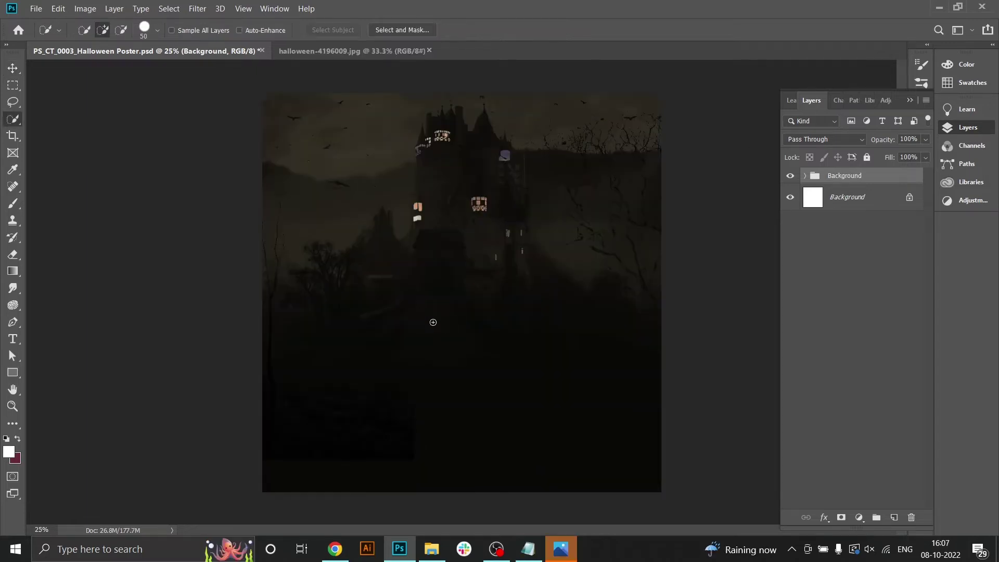
- In halloween-4196009.jpg, copy the selected hooded skull figure to its own layer and convert that layer to a smart object
left_click(333, 51)
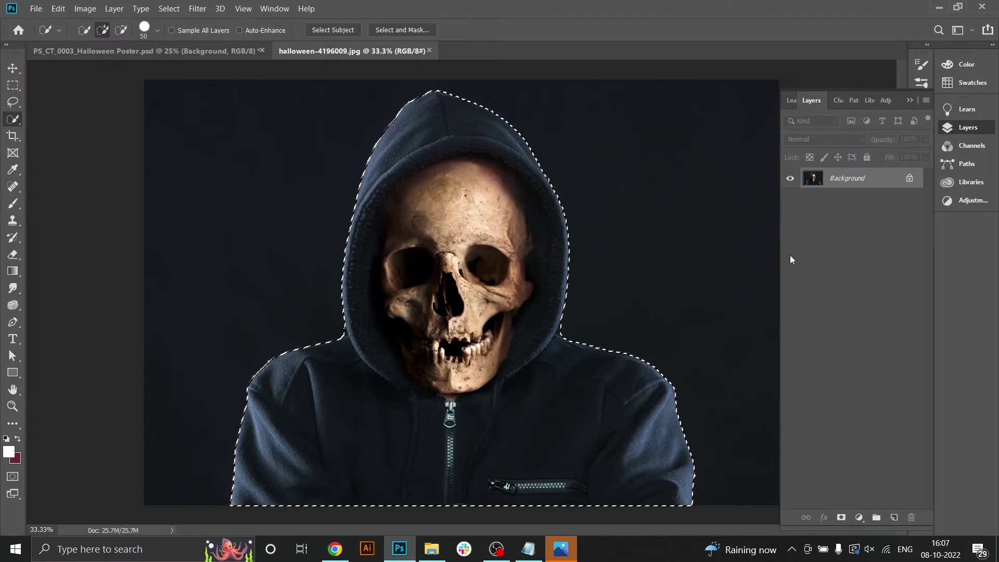
key("ctrl+j")
right_click(854, 178)
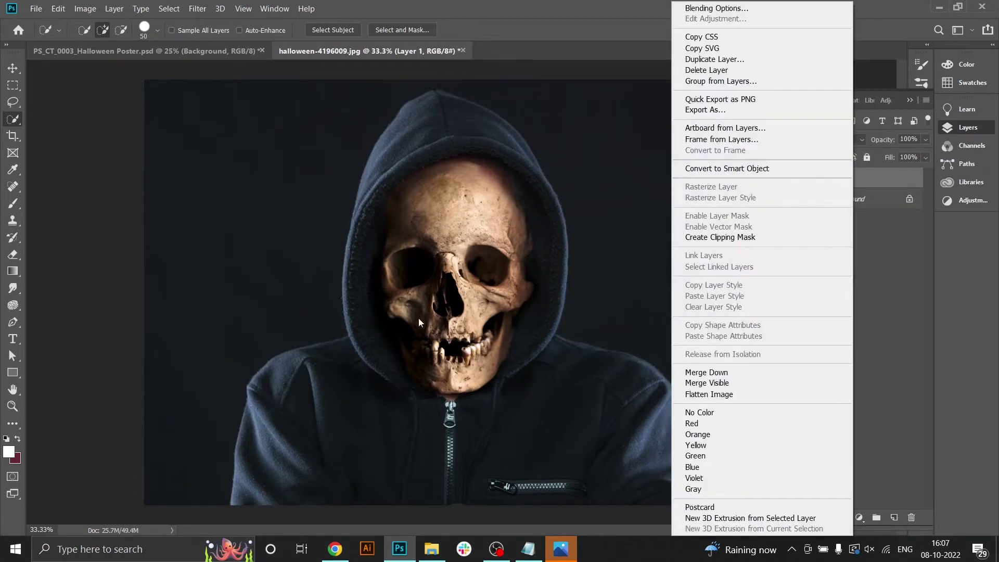
left_click(728, 168)
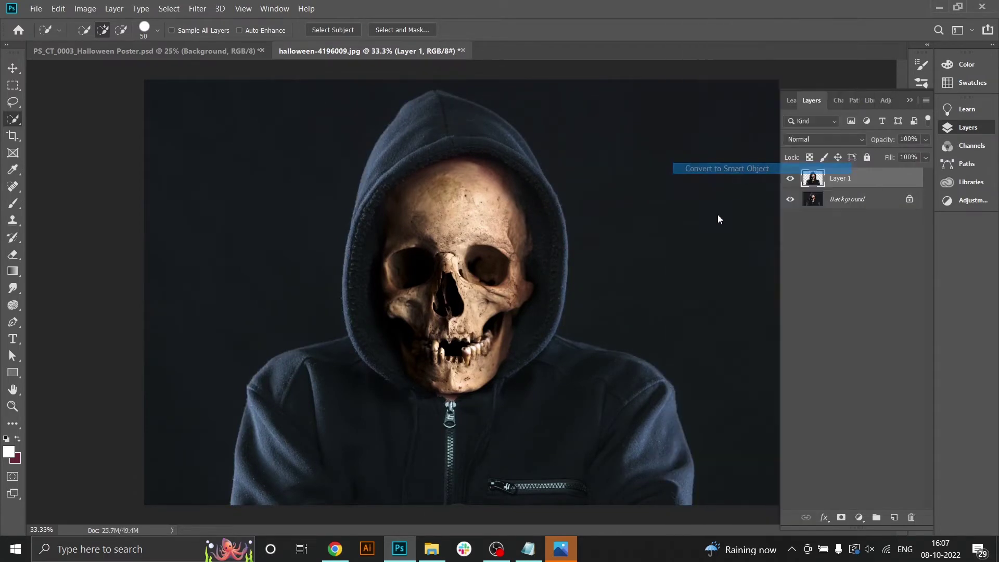
- Bring the hooded skull figure into the poster document, scale it down slightly and centre it in front of the castle
key("v")
left_click_drag(448, 170, 469, 335)
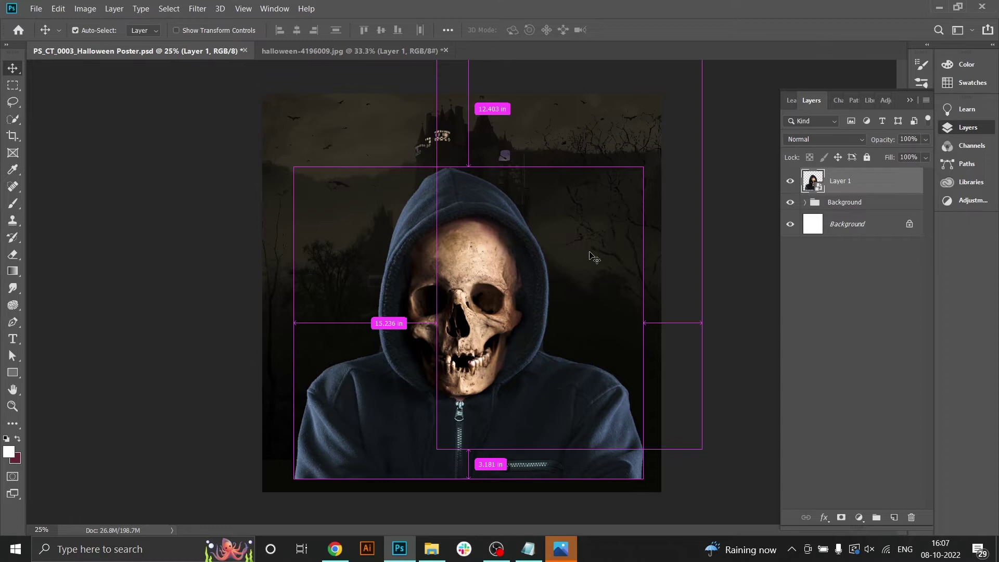
key("ctrl+t")
left_click_drag(643, 167, 582, 221)
left_click_drag(508, 319, 536, 285)
key("Return")
left_click_drag(452, 296, 452, 292)
left_click_drag(499, 390, 500, 390)
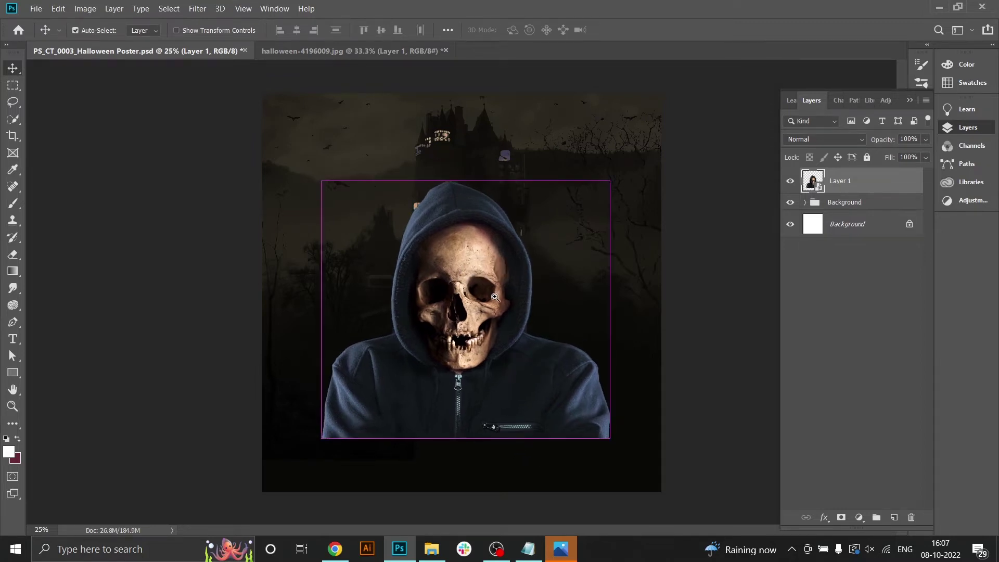
- Rename the hooded figure's layer as Skull
key("ctrl+plus")
right_click(869, 189)
left_click(890, 172)
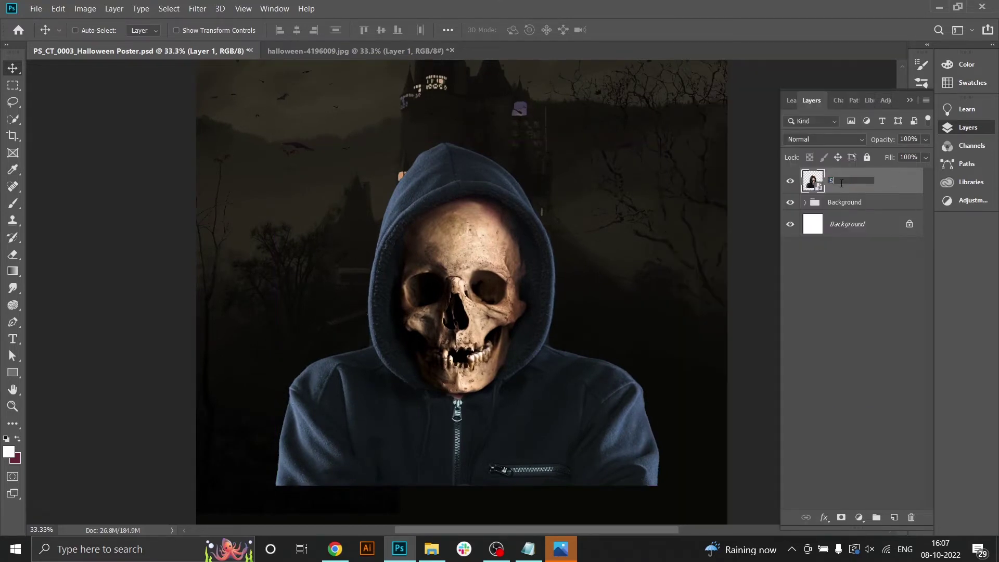
key("Return")
- Duplicate the Skull layer within the poster document under the name Skull copy 1
right_click(840, 185)
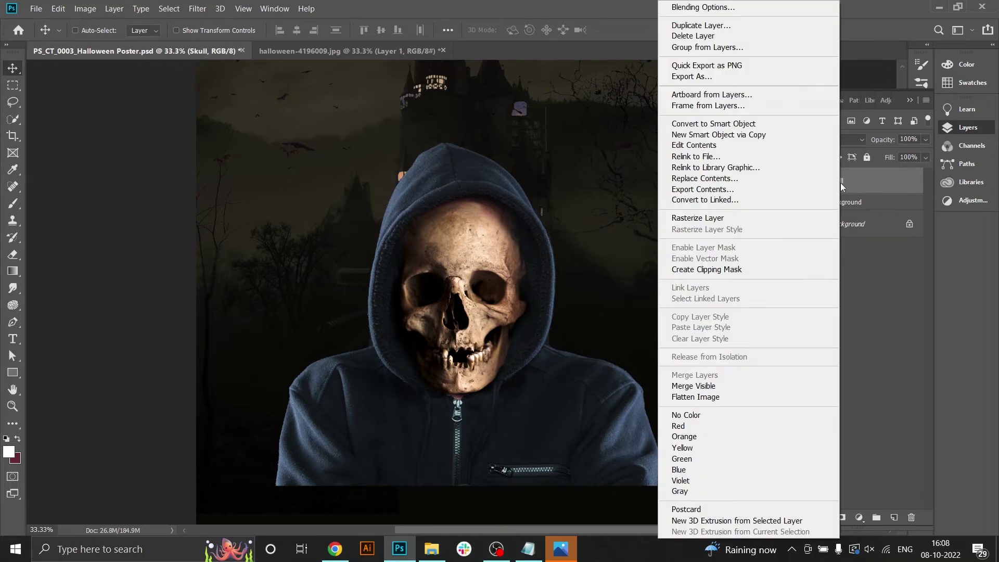
left_click(689, 25)
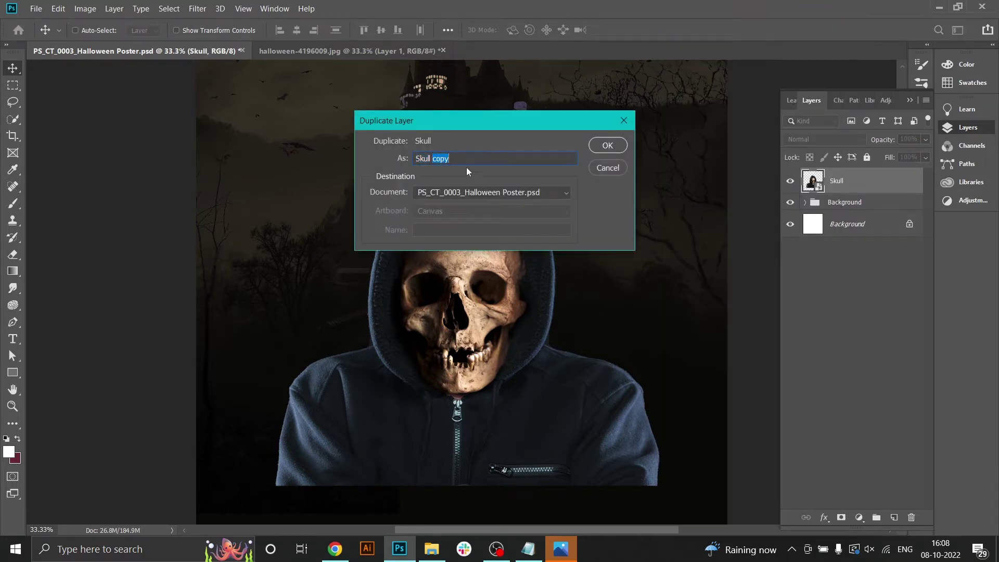
type("1")
left_click(597, 147)
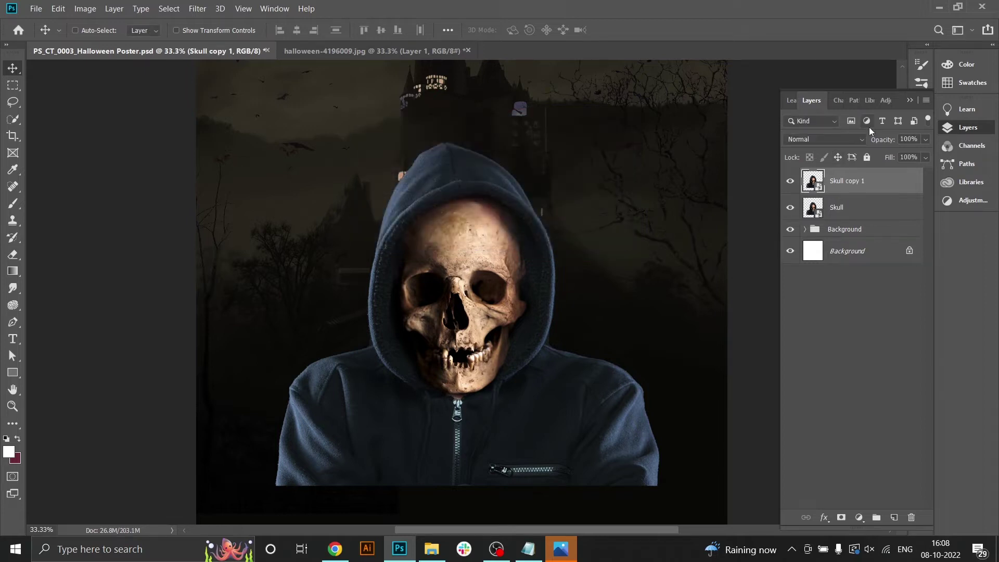
- Set the Skull copy 1 layer's blend mode to Linear Dodge (Add) and apply a 4.5-pixel Gaussian Blur to it
left_click(848, 138)
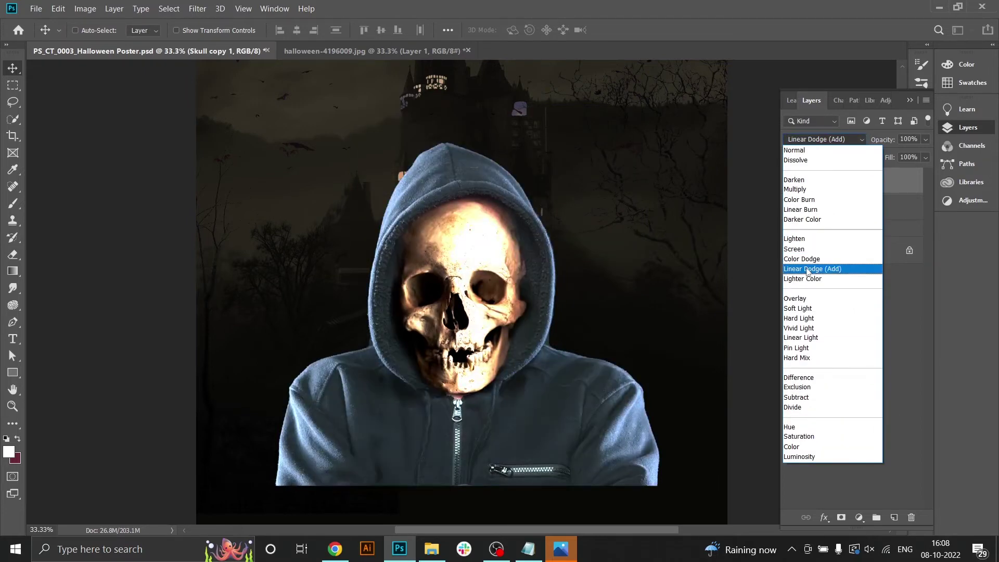
left_click(808, 269)
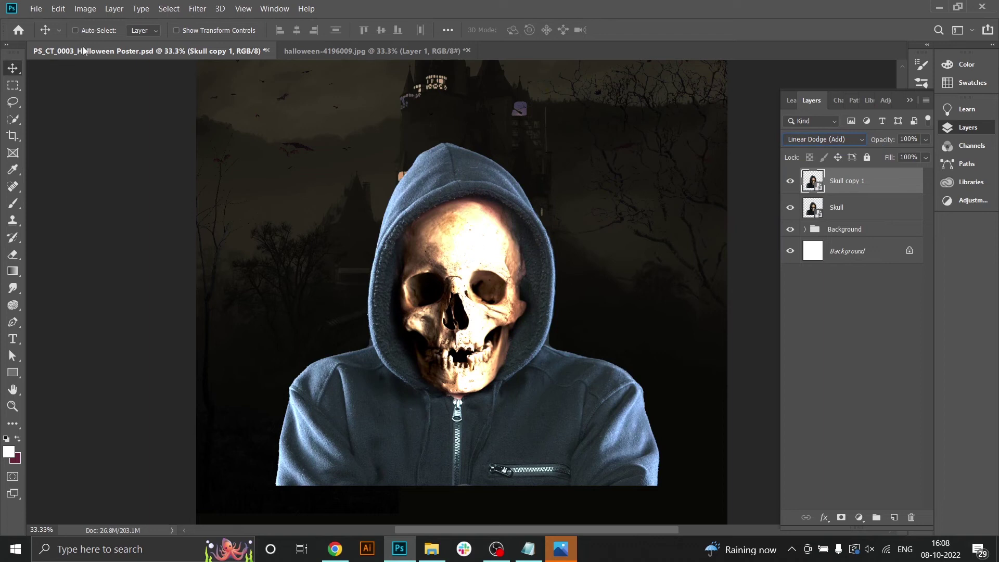
left_click(198, 9)
mouse_move(312, 147)
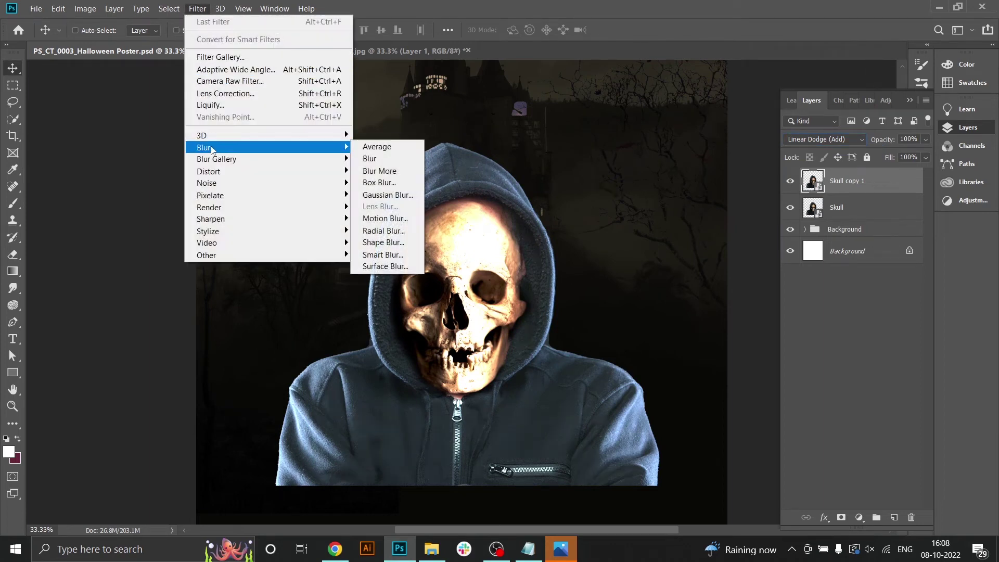
left_click(387, 196)
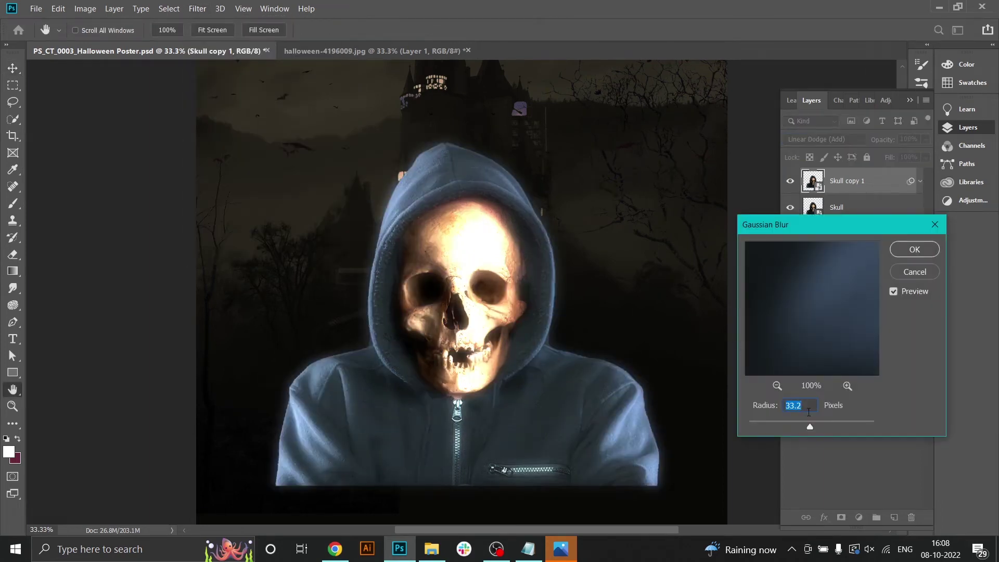
mouse_move(763, 421)
left_mouse_down()
mouse_move(751, 421)
mouse_move(765, 425)
left_mouse_up()
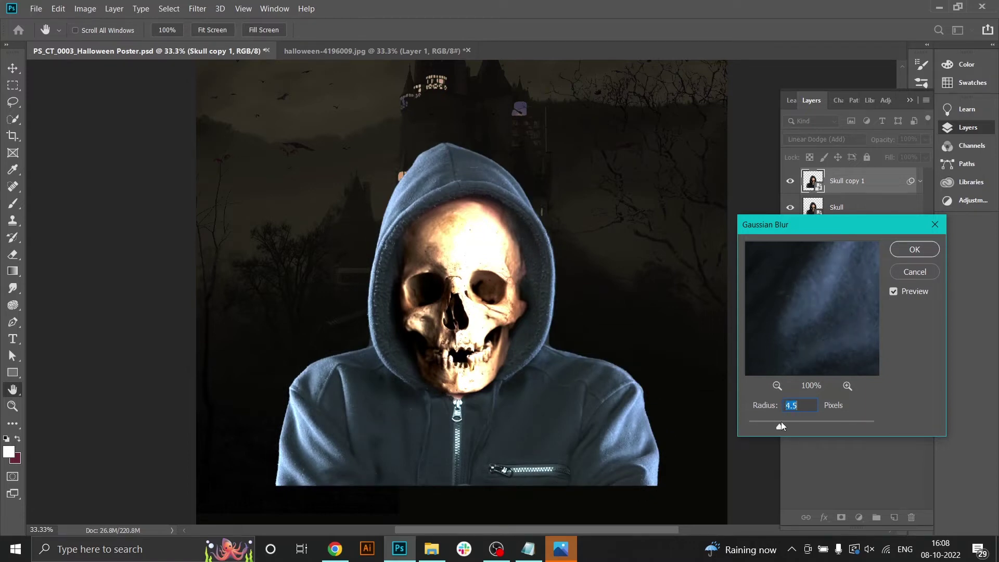
left_click(906, 253)
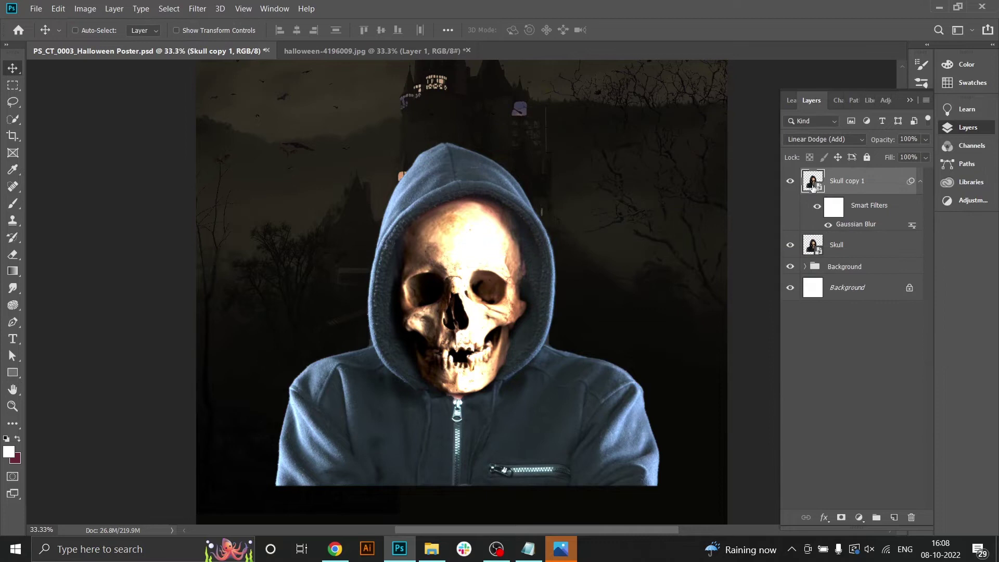
- Duplicate the Skull copy 1 layer and apply a further Gaussian Blur of about 29.1 pixels to the duplicate
left_click_drag(849, 185, 893, 517)
left_click(206, 10)
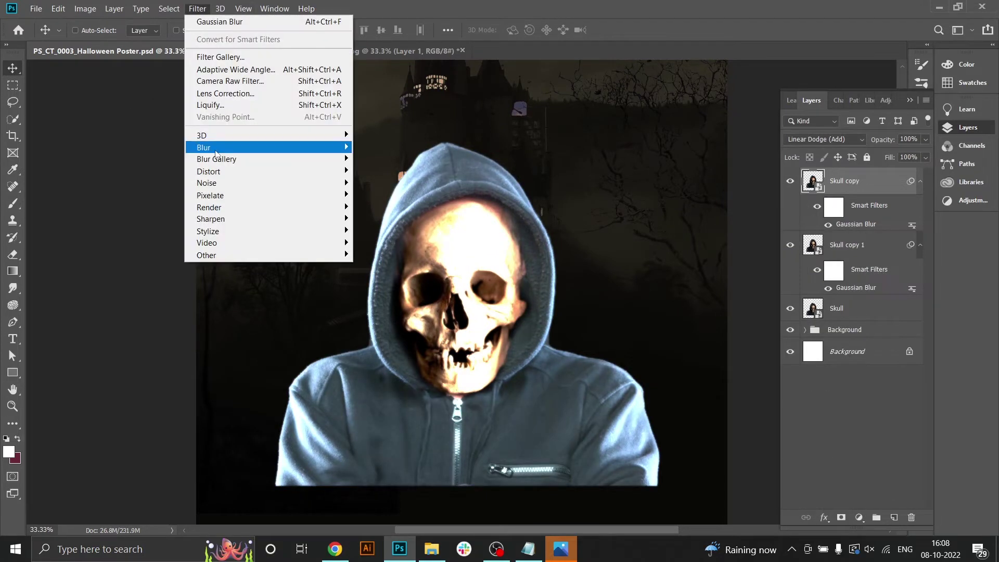
mouse_move(224, 147)
left_click(387, 195)
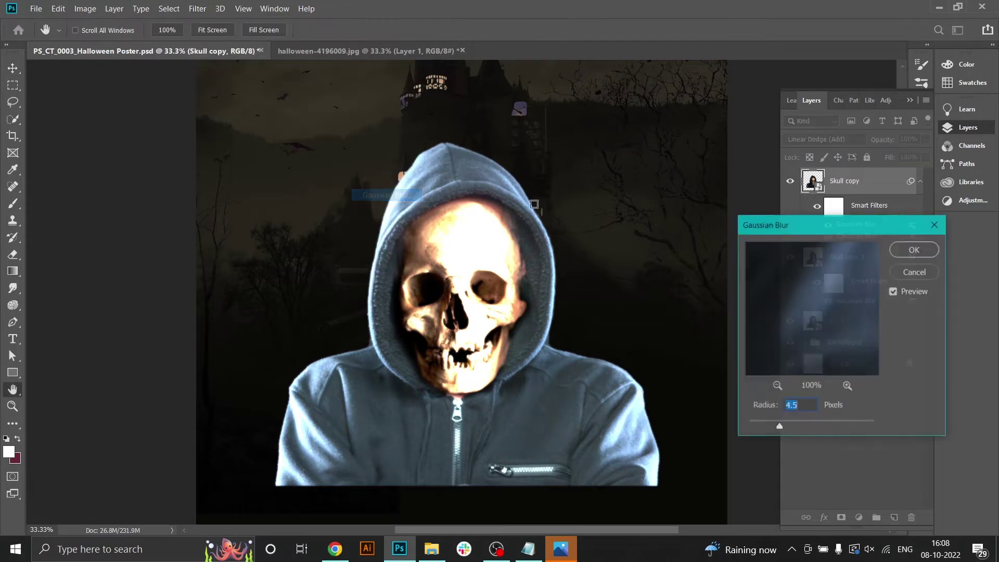
left_click_drag(791, 425, 808, 425)
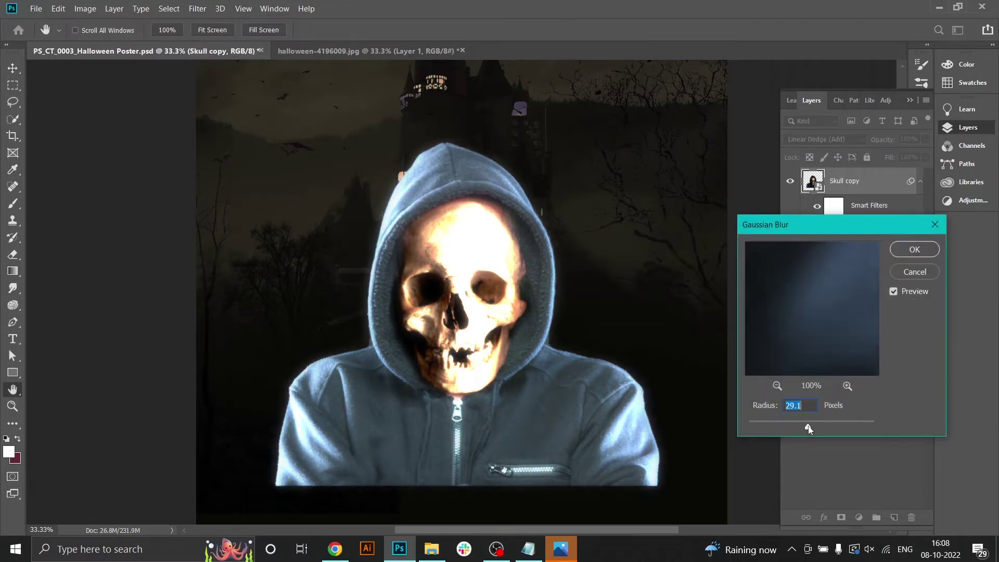
left_click(906, 250)
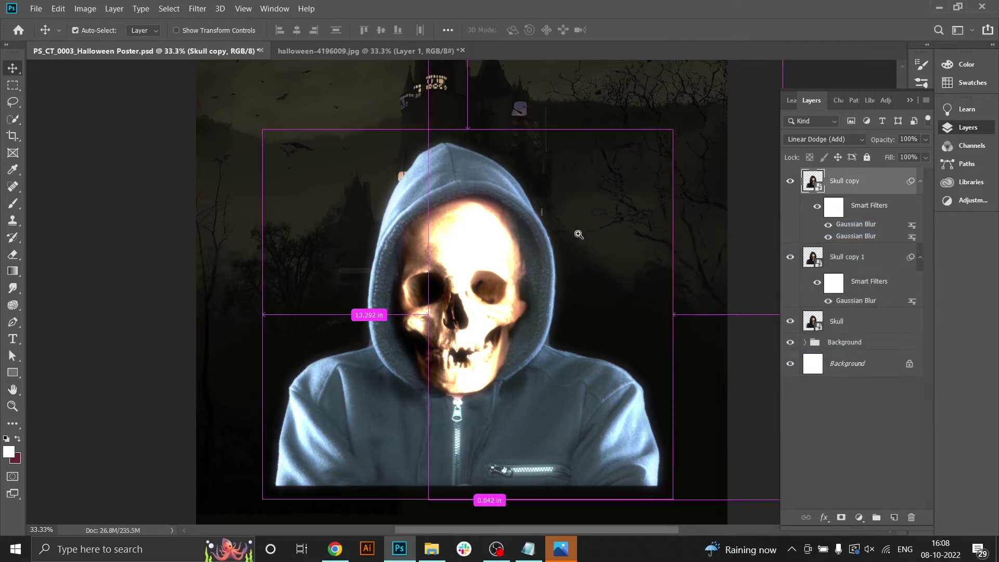
- Group the two blurred skull copies and add a layer mask to the group, inverted to black
left_click_drag(578, 234, 561, 230)
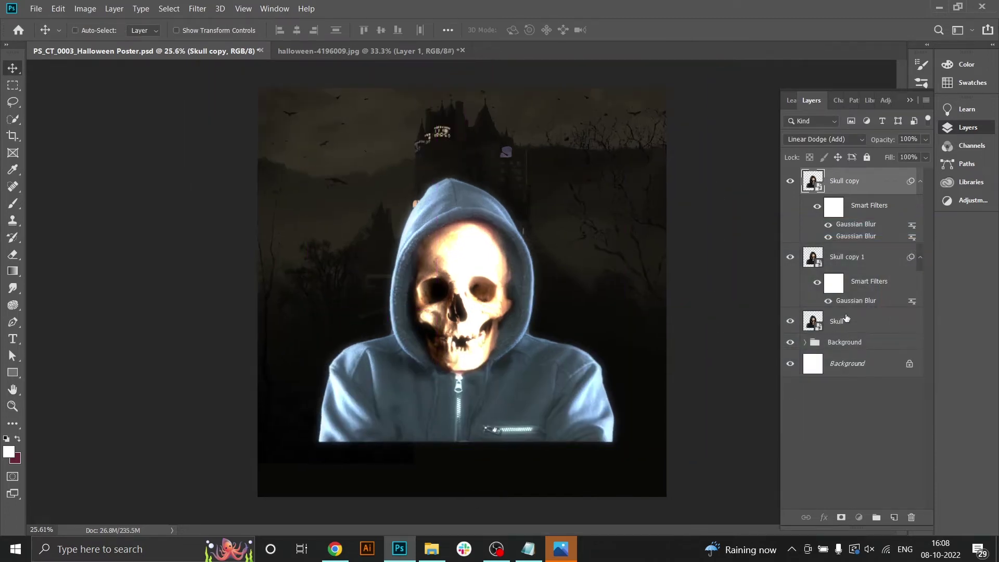
left_click(847, 319)
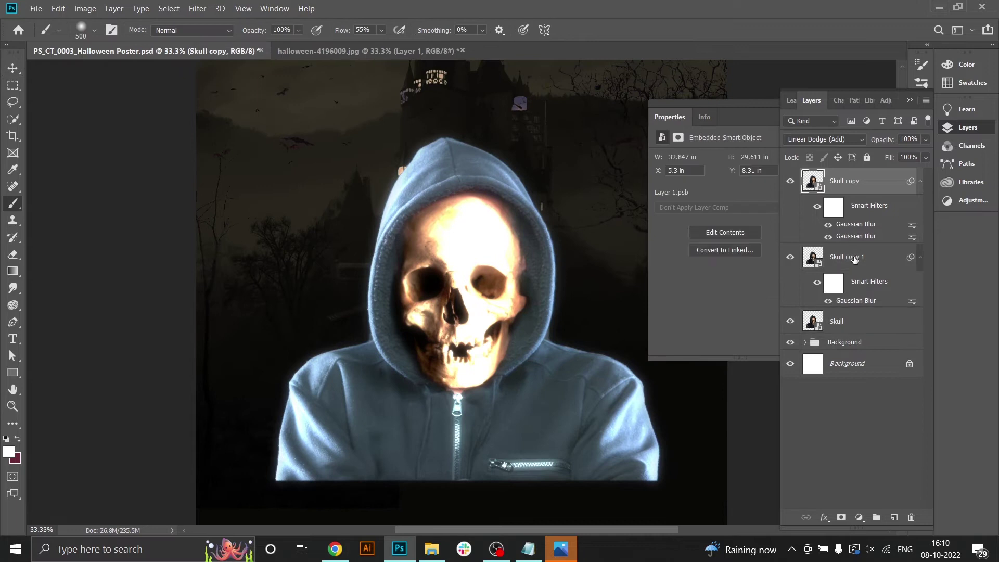
left_click(853, 259, "ctrl")
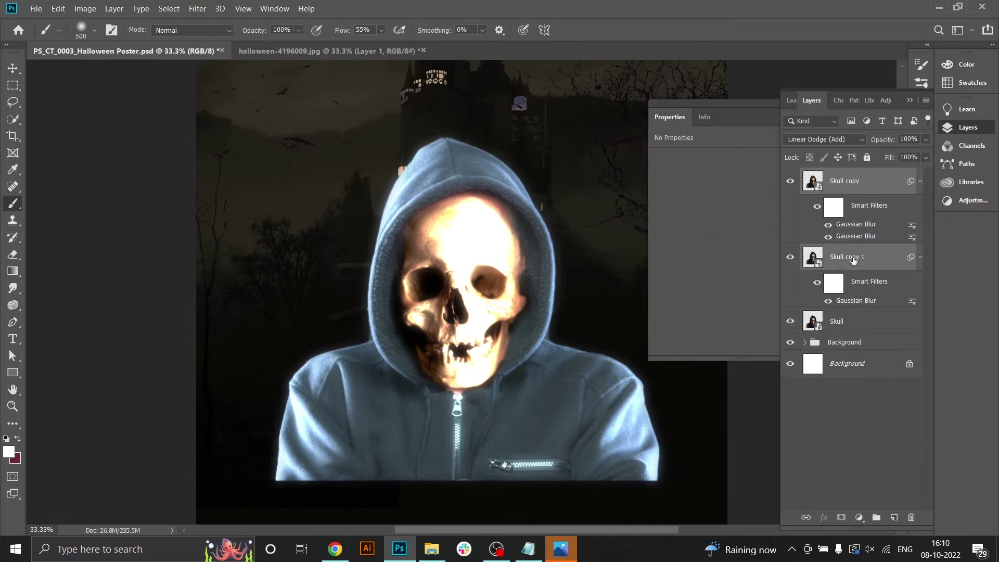
key("ctrl+g")
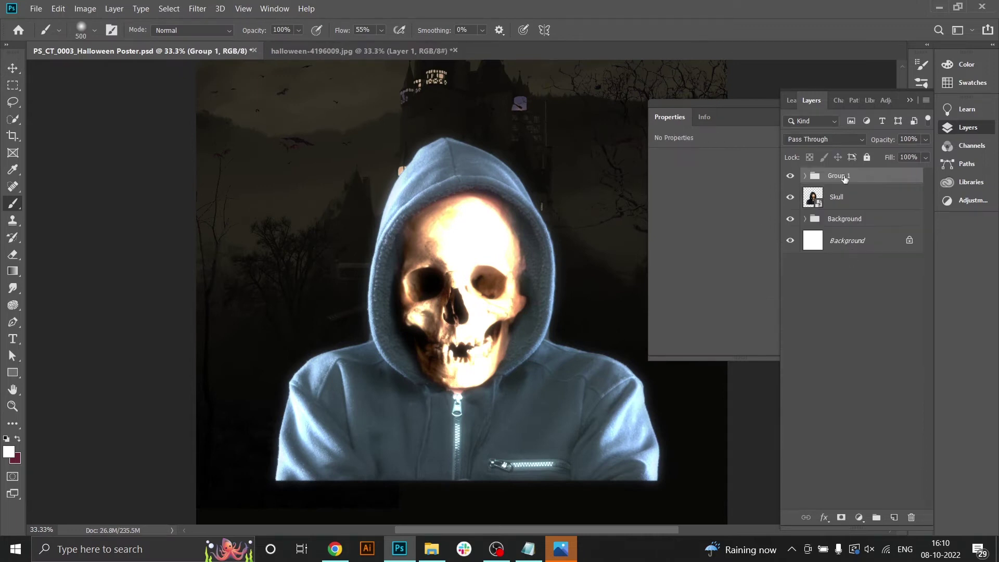
left_click(840, 518)
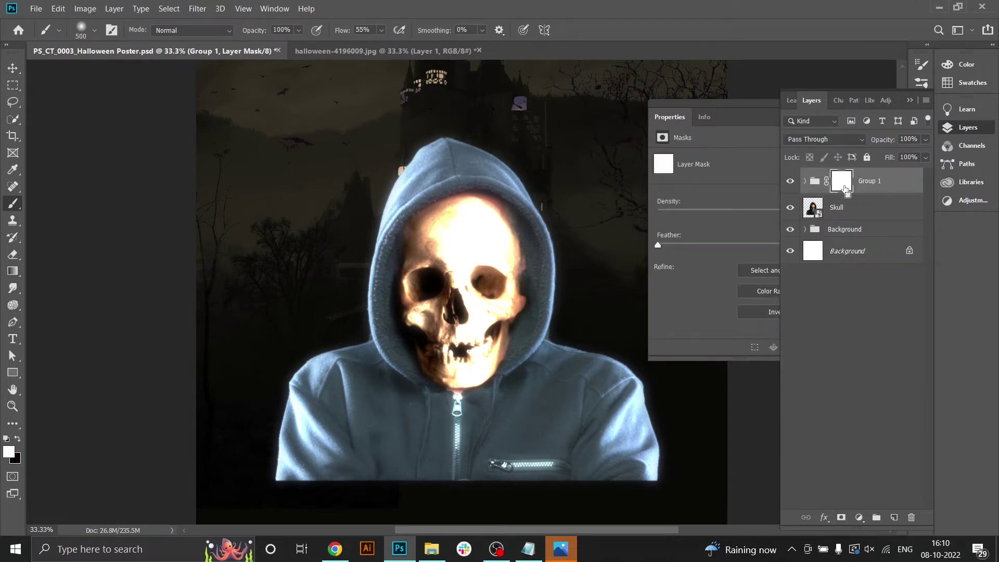
key("ctrl+i")
- Paint the glow back on the group's mask along the hood's edges, shoulders and sleeves with a soft brush, correcting excess with black
mouse_move(379, 161)
left_mouse_down()
mouse_move(347, 325)
mouse_move(379, 353)
mouse_move(305, 491)
left_mouse_up()
key("x")
key("bracketleft")
key("bracketleft")
key("bracketleft")
key("bracketleft")
key("bracketleft")
key("bracketleft")
key("x")
left_click_drag(333, 348, 279, 475)
scroll(408, 189, "up", 4)
left_click_drag(437, 126, 391, 185)
key("x")
left_click_drag(430, 124, 546, 148)
mouse_move(587, 185)
left_mouse_down()
mouse_move(455, 167)
mouse_move(492, 359)
left_mouse_up()
left_click_drag(543, 390, 464, 204)
left_click_drag(497, 234, 554, 403)
left_click_drag(424, 212, 497, 237)
scroll(474, 237, "down", 5)
mouse_move(474, 239)
left_mouse_down()
mouse_move(583, 367)
mouse_move(620, 369)
left_mouse_up()
key("bracketright")
key("bracketright")
key("bracketright")
key("bracketright")
key("x")
left_click_drag(604, 413, 591, 361)
key("x")
left_click_drag(416, 187, 433, 140)
key("x")
key("x")
left_click_drag(371, 345, 313, 443)
left_click_drag(612, 378, 564, 333)
- Refine the group's mask over the skull face, alternating white and black strokes to shape the glow on its bone contours
scroll(468, 214, "down", 2)
scroll(468, 213, "up", 1)
mouse_move(470, 228)
left_mouse_down()
mouse_move(463, 284)
mouse_move(499, 289)
mouse_move(476, 330)
mouse_move(489, 361)
mouse_move(505, 342)
mouse_move(480, 350)
left_mouse_up()
key("x")
mouse_move(456, 248)
left_mouse_down()
mouse_move(458, 335)
mouse_move(468, 292)
left_mouse_up()
key("x")
left_click_drag(420, 237, 434, 360)
key("x")
mouse_move(428, 318)
left_mouse_down()
mouse_move(412, 257)
mouse_move(461, 239)
mouse_move(446, 253)
left_mouse_up()
key("x")
key("x")
mouse_move(458, 292)
left_mouse_down()
mouse_move(473, 241)
mouse_move(440, 264)
left_mouse_up()
key("x")
left_click_drag(441, 379, 443, 223)
key("x")
scroll(399, 251, "down", 2)
key("x")
key("x")
scroll(478, 291, "up", 1)
left_click_drag(457, 266, 452, 250)
key("x")
left_click_drag(448, 363, 419, 336)
- Add a Levels adjustment above the glow group, adjust its sliders and clip it to that group
left_click(815, 181)
left_click(859, 518)
left_click(877, 341)
mouse_move(675, 291)
left_mouse_down()
mouse_move(728, 295)
mouse_move(674, 294)
left_mouse_up()
mouse_move(746, 254)
left_mouse_down()
mouse_move(727, 254)
mouse_move(756, 253)
left_mouse_up()
left_click(735, 347)
left_click(842, 207)
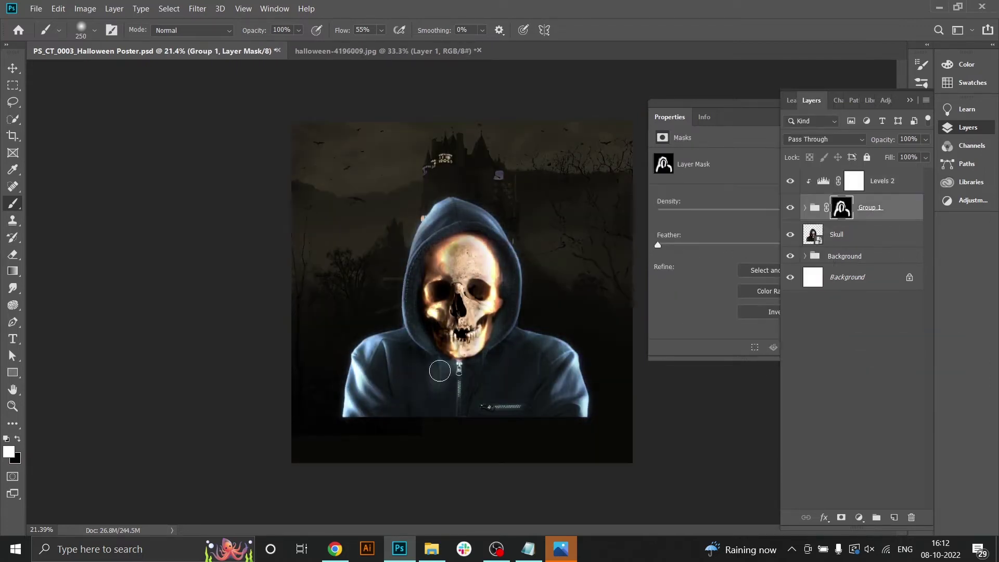
key("x")
scroll(451, 367, "down", 1)
- Group the Skull layer, glow group and Levels adjustment, and fade out the figure's lower edge with a black-to-white gradient mask
left_click(838, 241)
left_click(883, 181, "shift")
key("ctrl+g")
left_click(841, 518)
left_click(12, 271)
left_click_drag(465, 410, 463, 367)
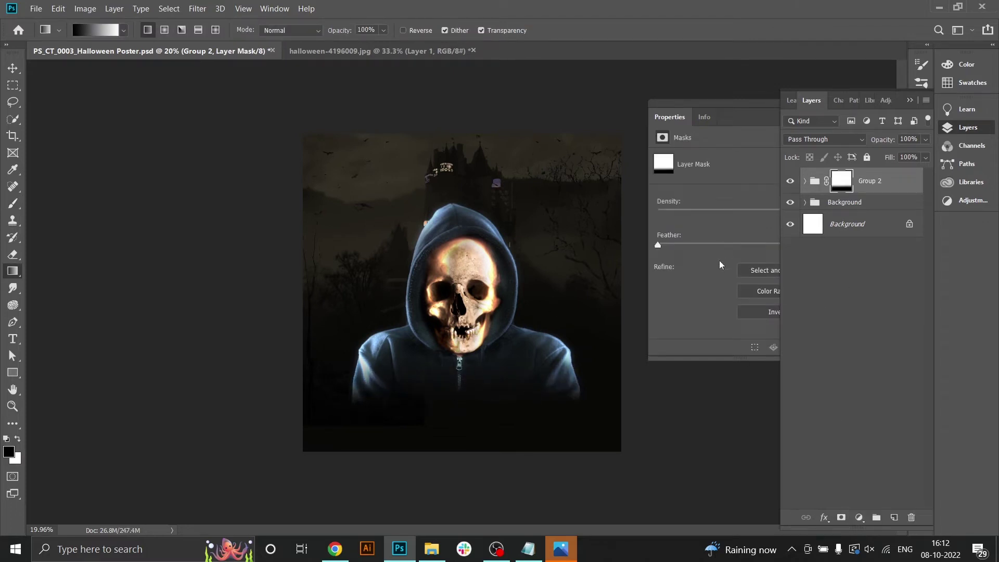
- Add a Hue/Saturation adjustment clipped to the figure group, colorized with hue 360, saturation 69 and lightness -22
left_click(859, 517)
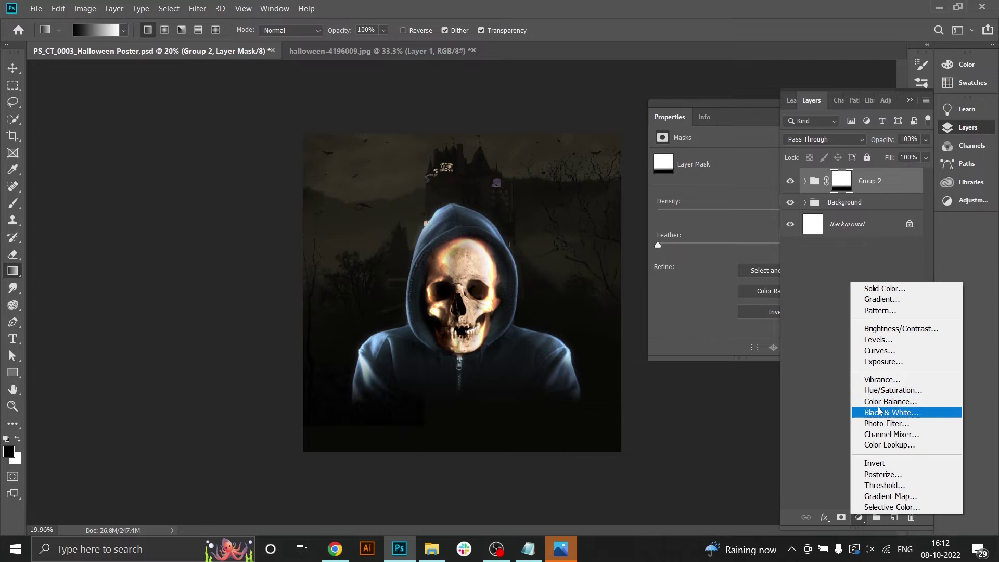
left_click(879, 390)
left_click(723, 276)
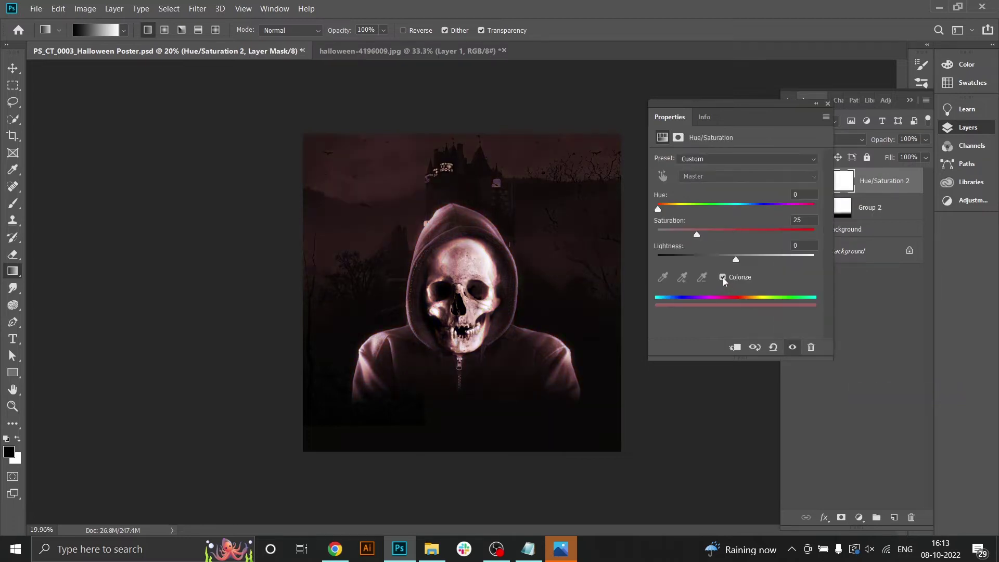
left_click(678, 207)
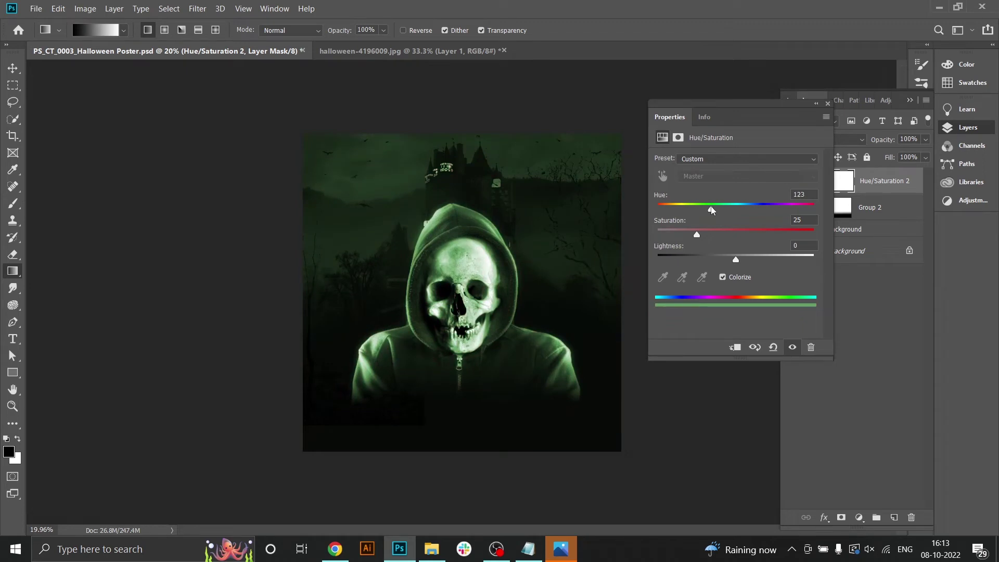
left_click_drag(711, 209, 787, 208)
left_click_drag(697, 235, 779, 210)
left_click_drag(737, 260, 718, 260)
left_click_drag(776, 210, 770, 241)
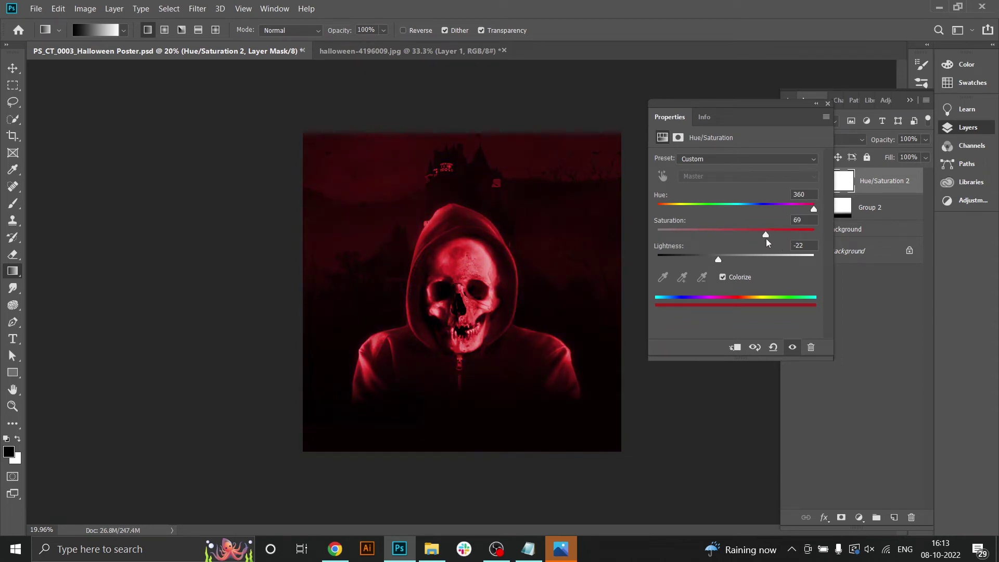
left_click(859, 193, "alt")
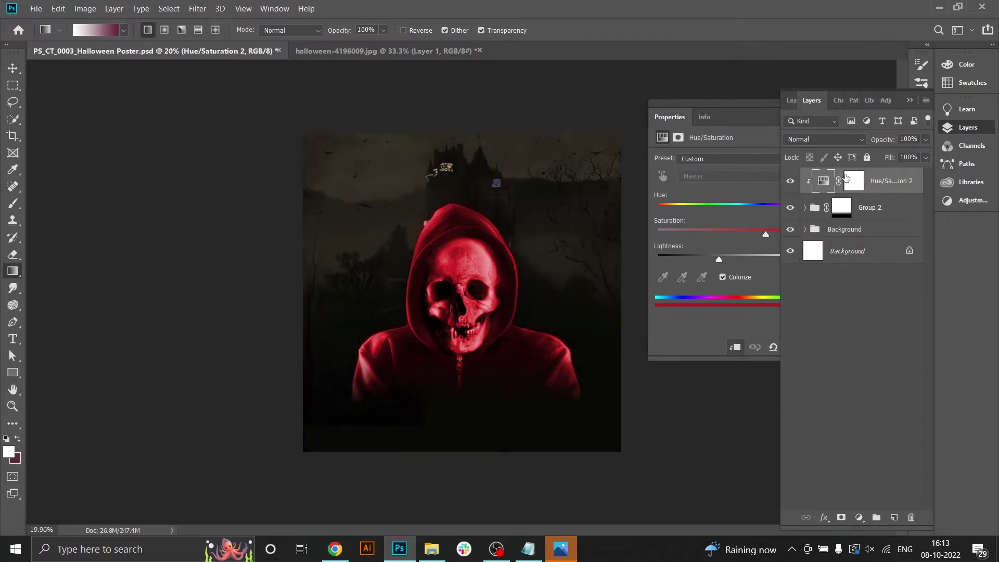
- Paint black on the Hue/Saturation mask over the hood and jacket so the red tint stays only on the skull
left_click(854, 180)
key("d")
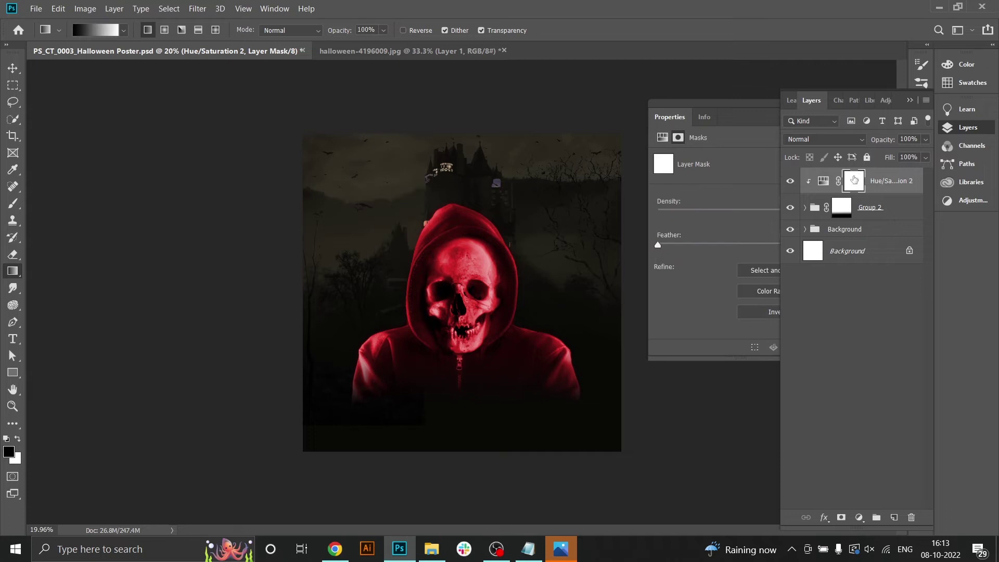
key("b")
mouse_move(452, 212)
left_mouse_down()
mouse_move(423, 238)
mouse_move(404, 309)
mouse_move(452, 387)
mouse_move(578, 361)
mouse_move(436, 361)
mouse_move(463, 217)
mouse_move(525, 286)
mouse_move(522, 322)
left_mouse_up()
key("x")
key("x")
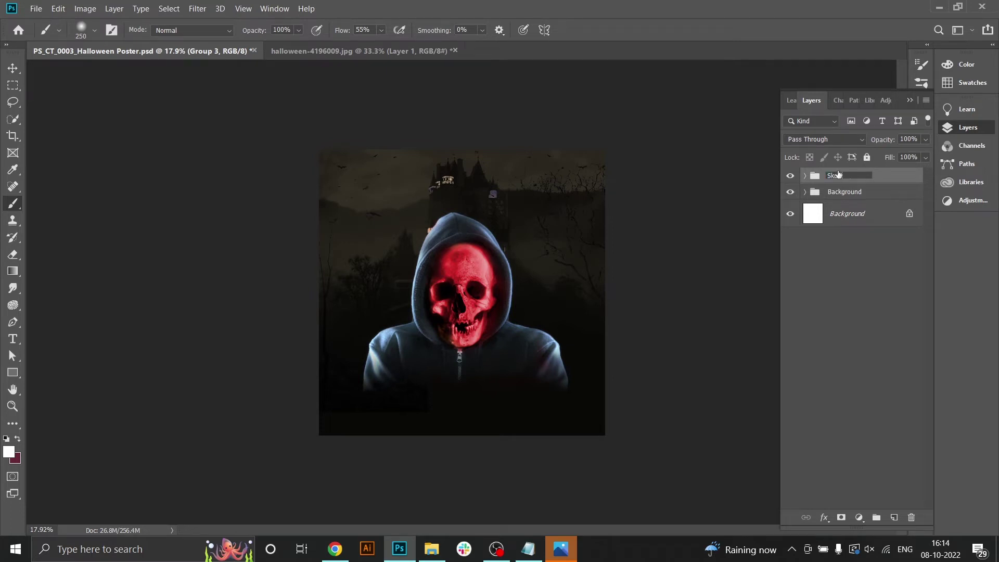
- Rename the hooded figure's group as Skull Hero and add an empty layer directly beneath it
type("o")
key("Return")
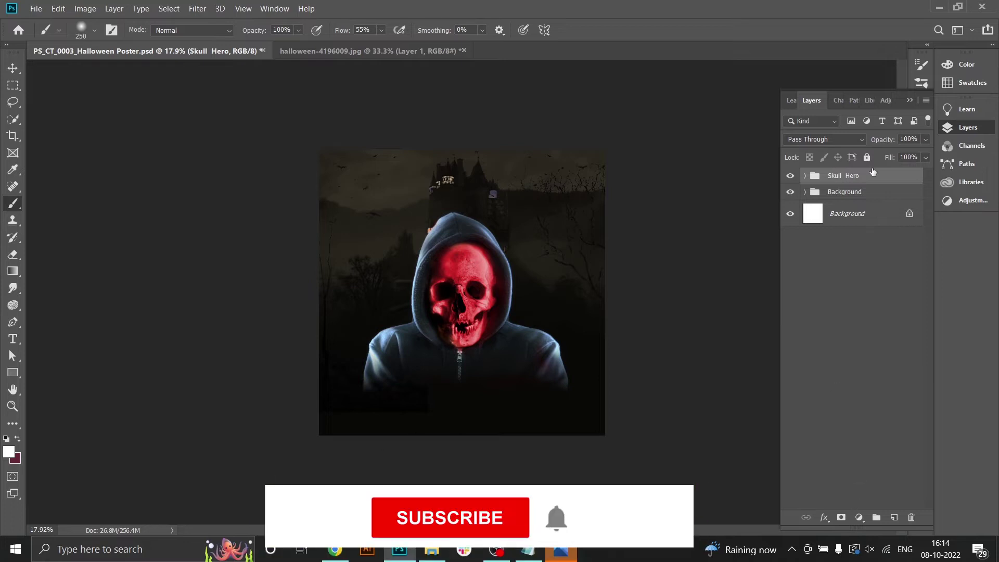
key("ctrl+alt+shift+n")
left_click_drag(866, 191, 839, 210)
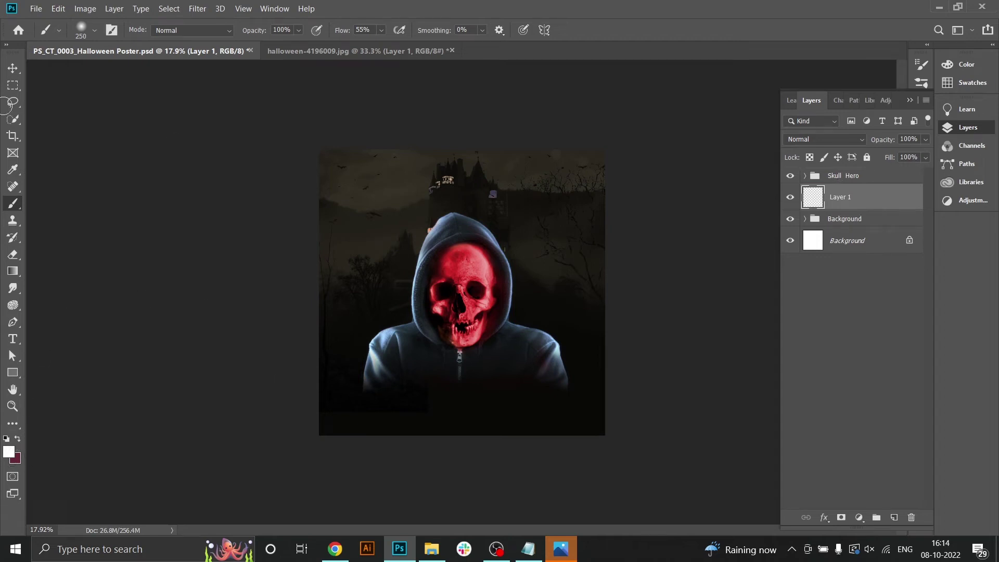
- Stamp a white powder cloud behind the hooded figure using a 3500-pixel brush from Free Powder Photoshop Brushes 3
right_click(379, 237)
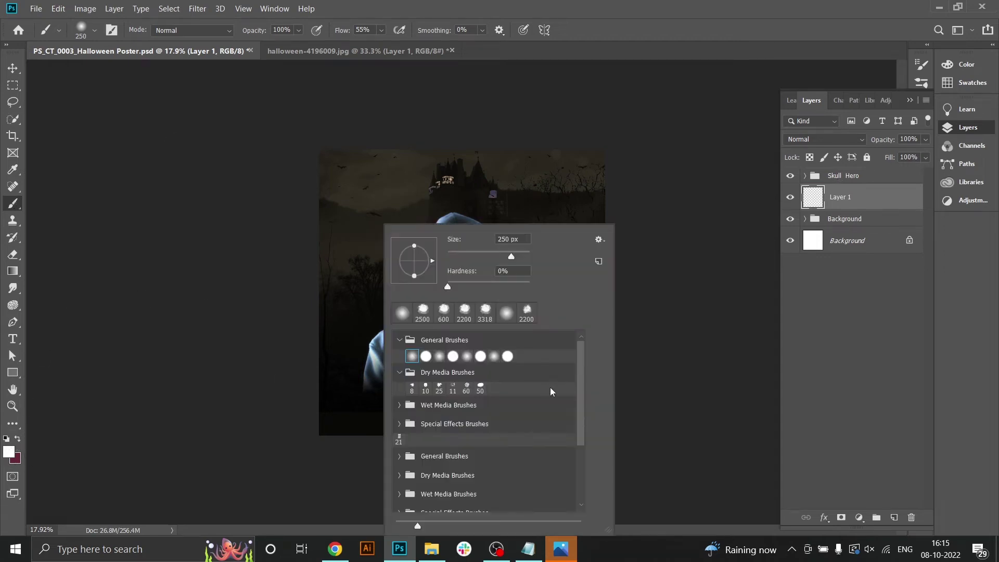
scroll(552, 392, "down", 1)
left_click_drag(581, 428, 582, 470)
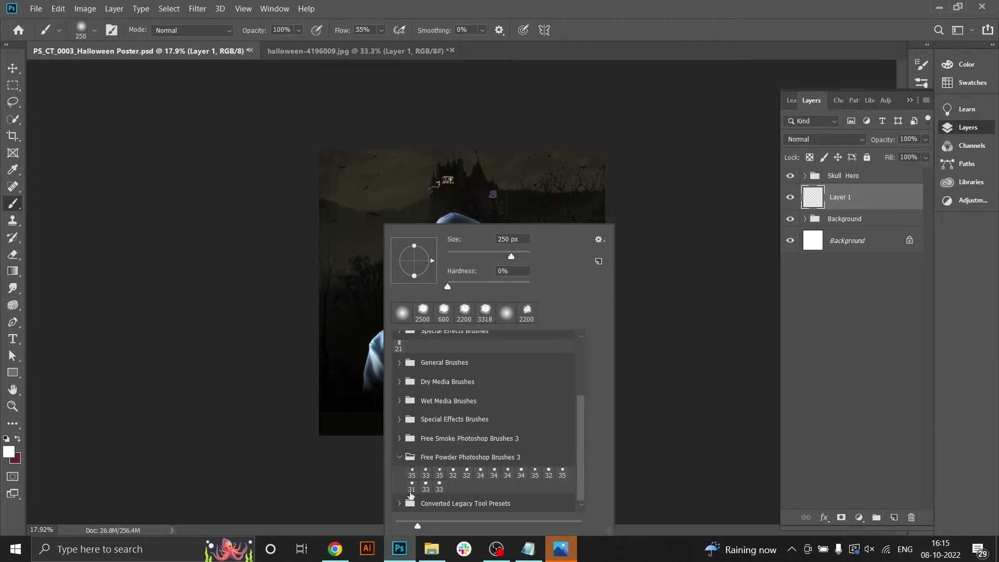
left_click(413, 470)
left_click(202, 308)
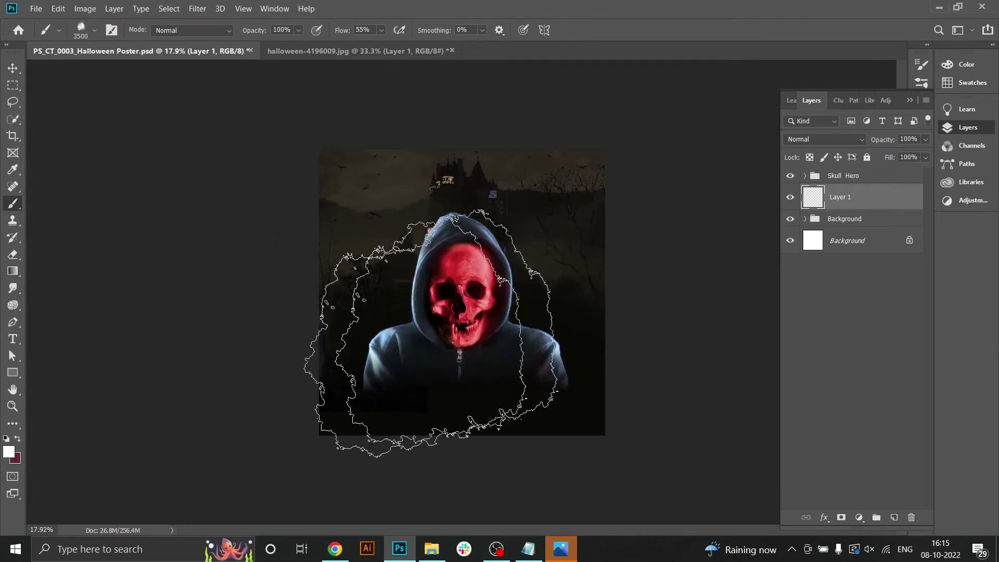
left_click(460, 291)
key("v")
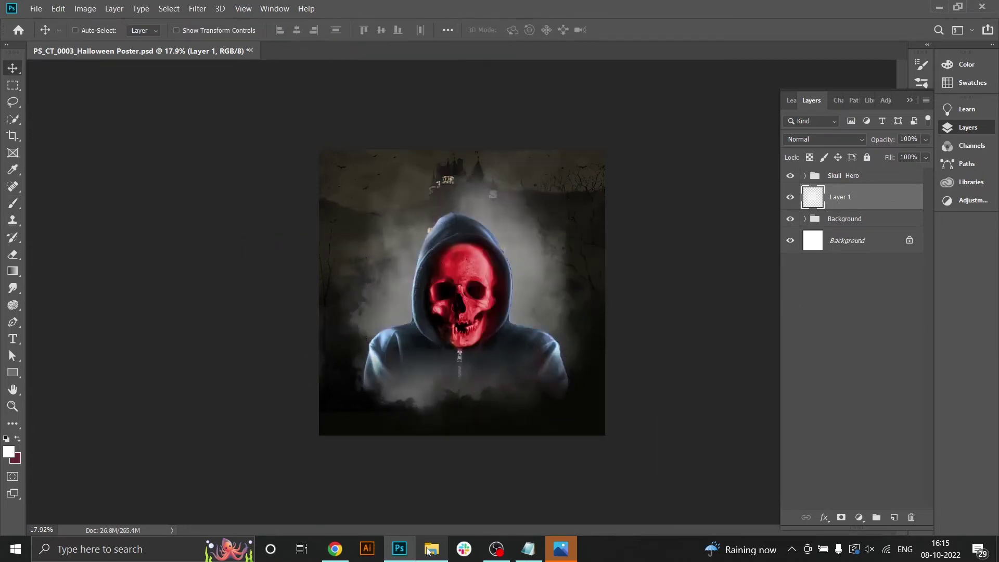
- Open the-blowup-_HmdZJuSpws-unsplash.jpg from File Explorer and select its wooden cross by tracing the outline with the Pen tool
left_click(432, 549)
left_click_drag(768, 329, 510, 45)
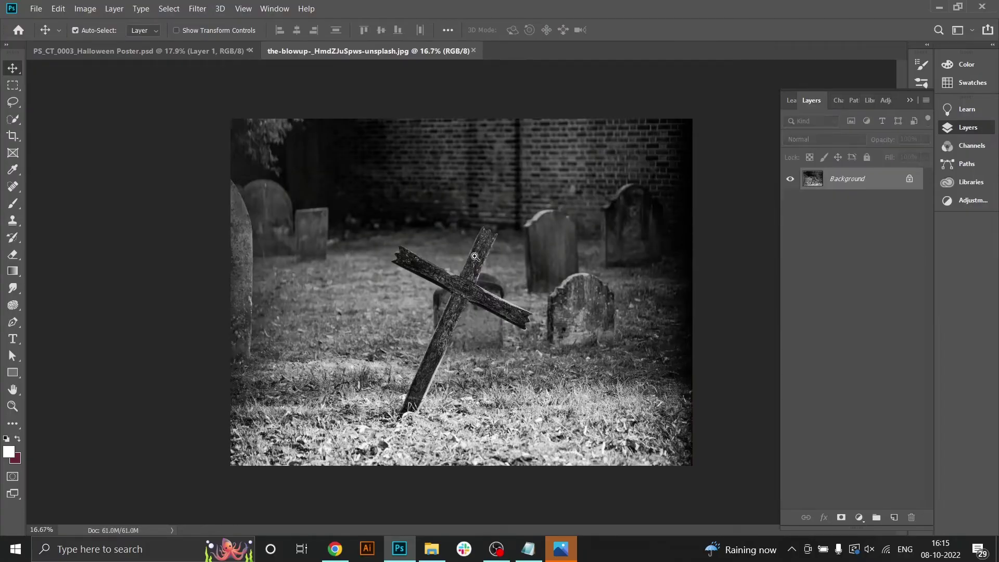
key("ctrl+plus")
key("ctrl+plus")
left_click(471, 139)
left_click(502, 183)
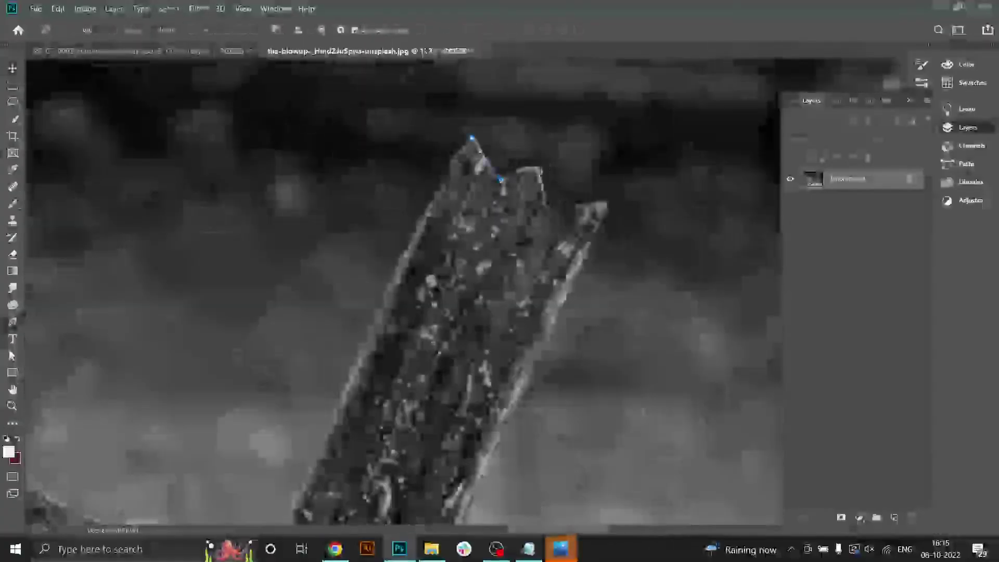
left_click(536, 168)
left_click(548, 205)
left_click(604, 210)
left_click(407, 245)
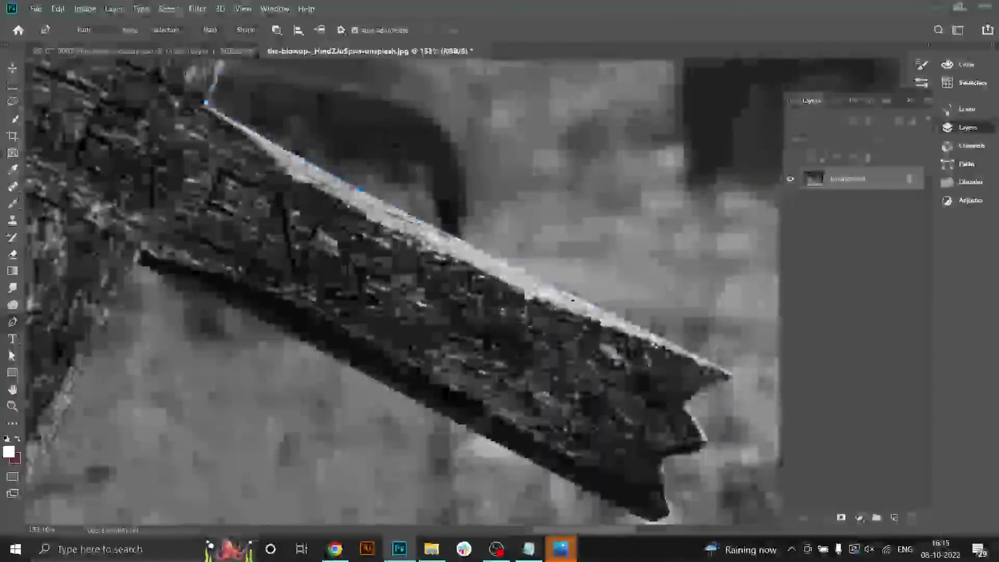
left_click(651, 306)
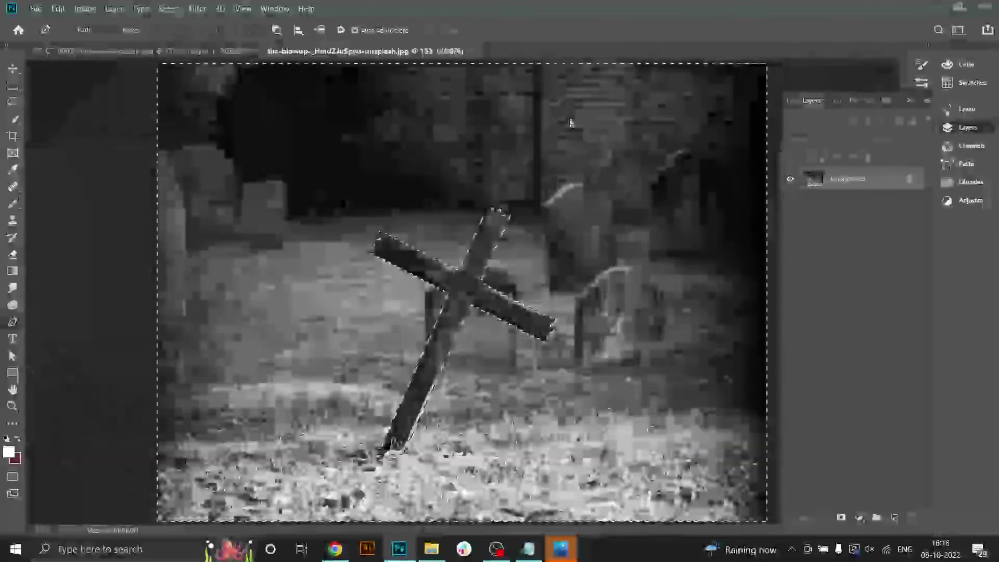
- Convert the cut-out cross to a smart object, bring it into the poster, scale it to about 61% and rotate it to stand beside the hood
right_click(867, 179)
left_click(718, 170)
key("v")
left_click_drag(472, 260, 485, 328)
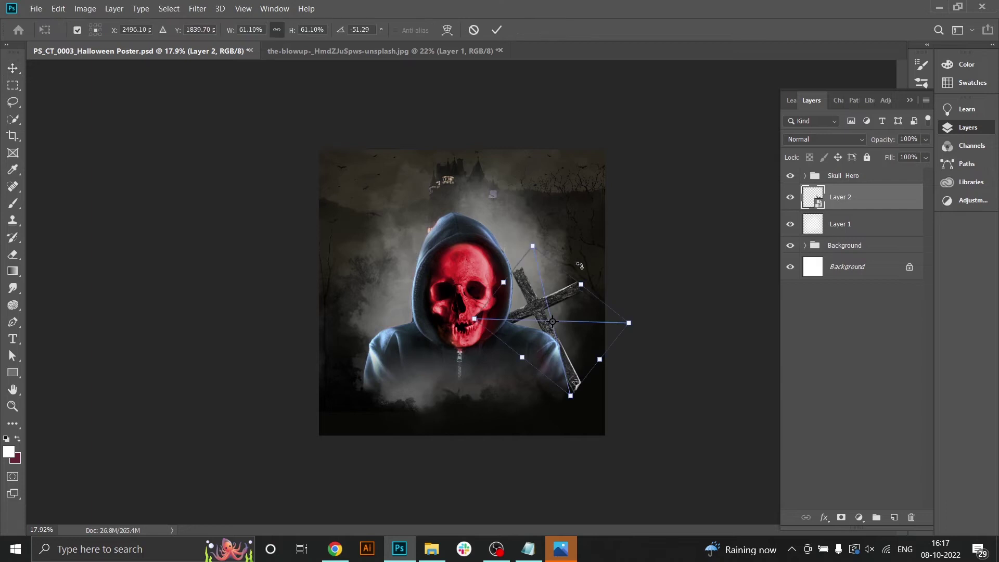
left_click_drag(591, 243, 569, 308)
key("Return")
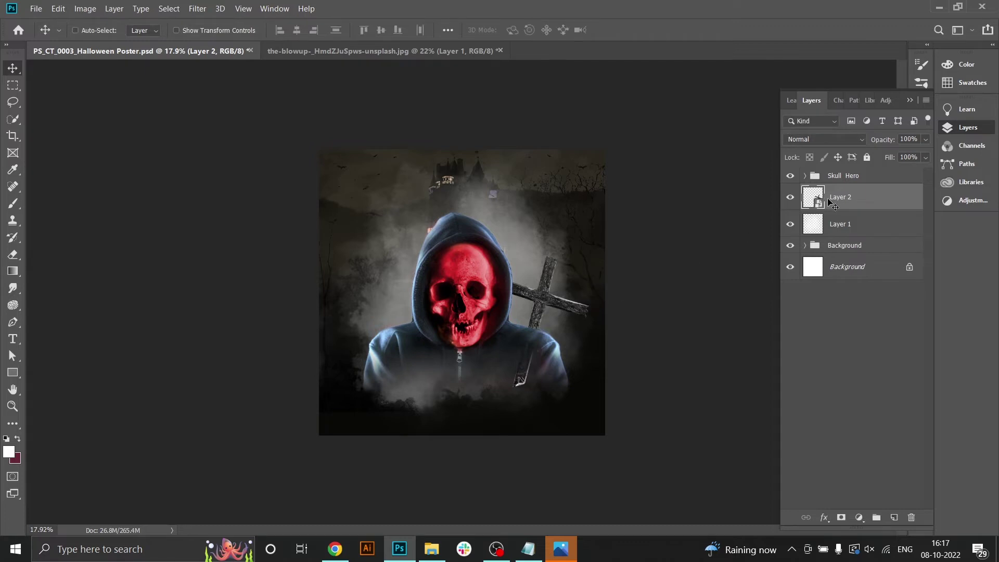
- Mask out the cross's lower end in black with a smoke brush about 1000 pixels wide, and move the cross up closer behind the hood
left_click(841, 518)
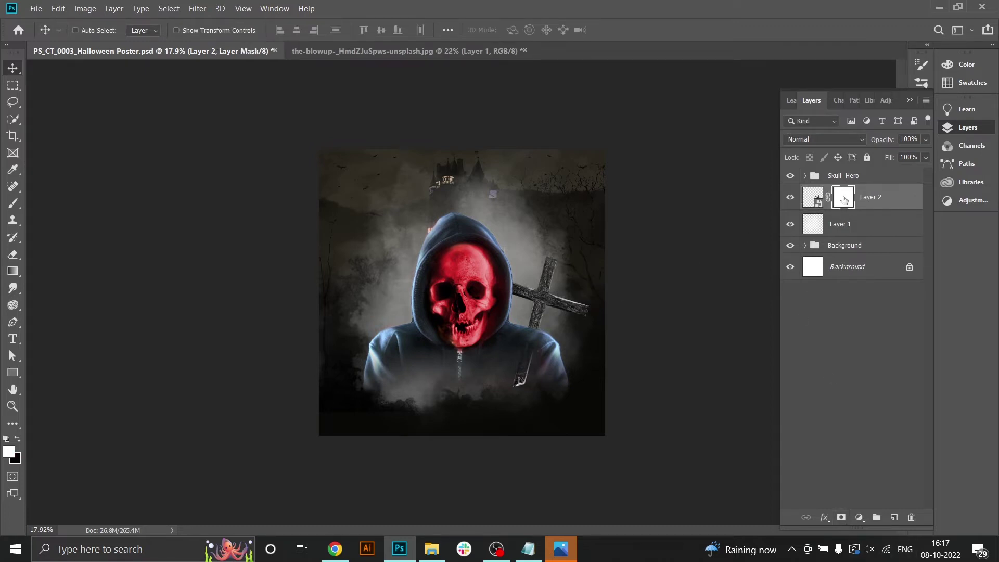
left_click(13, 204)
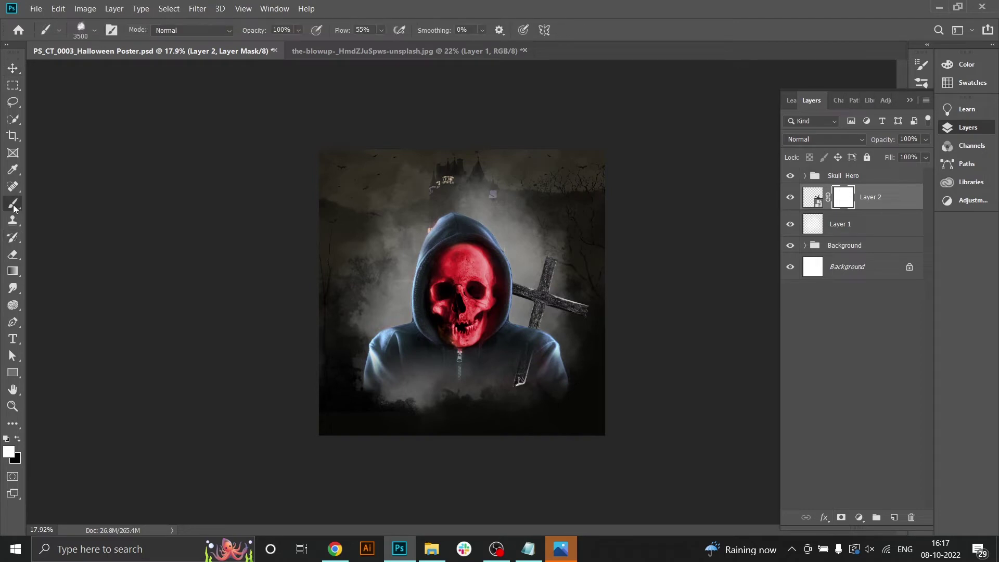
left_click(17, 439)
key("bracketleft")
key("bracketleft")
key("bracketleft")
key("bracketleft")
key("bracketleft")
key("bracketleft")
key("bracketleft")
key("bracketleft")
key("bracketleft")
key("bracketleft")
key("bracketleft")
key("bracketleft")
key("bracketleft")
key("bracketleft")
key("bracketleft")
key("bracketleft")
key("bracketleft")
key("bracketleft")
key("bracketleft")
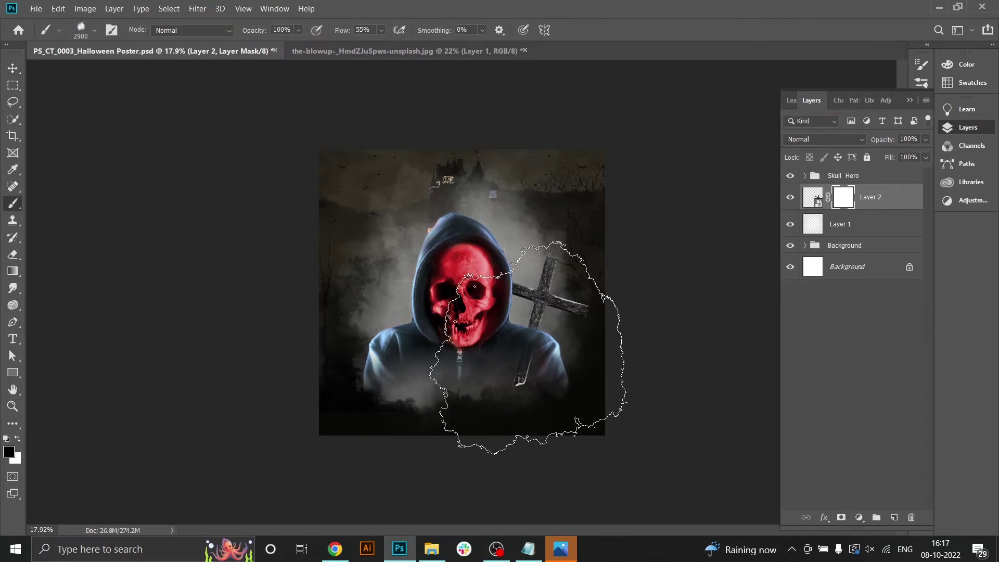
key("bracketleft")
key("bracketleft")
key("bracketleft")
key("bracketleft")
key("bracketleft")
key("bracketleft")
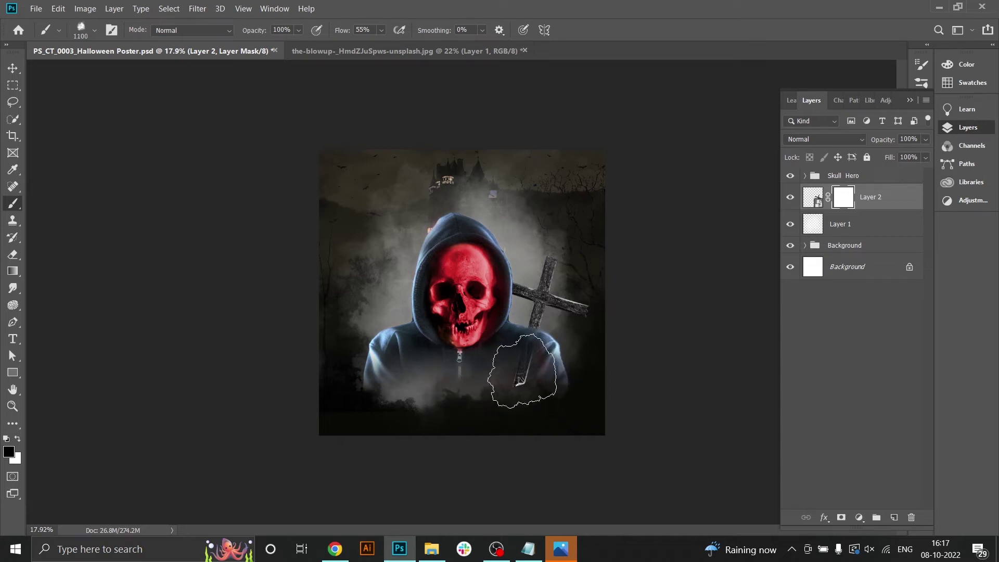
left_click(517, 380)
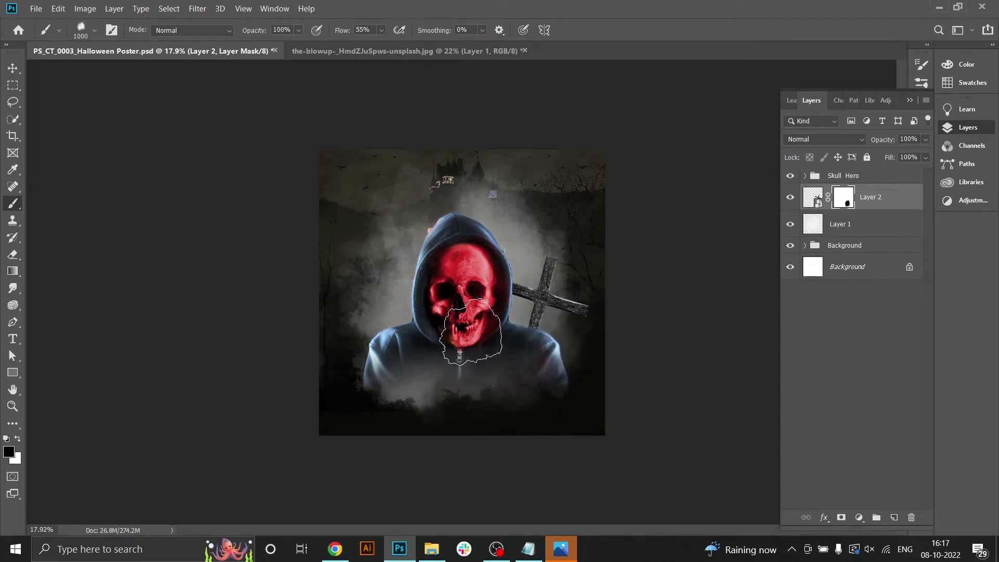
key("v")
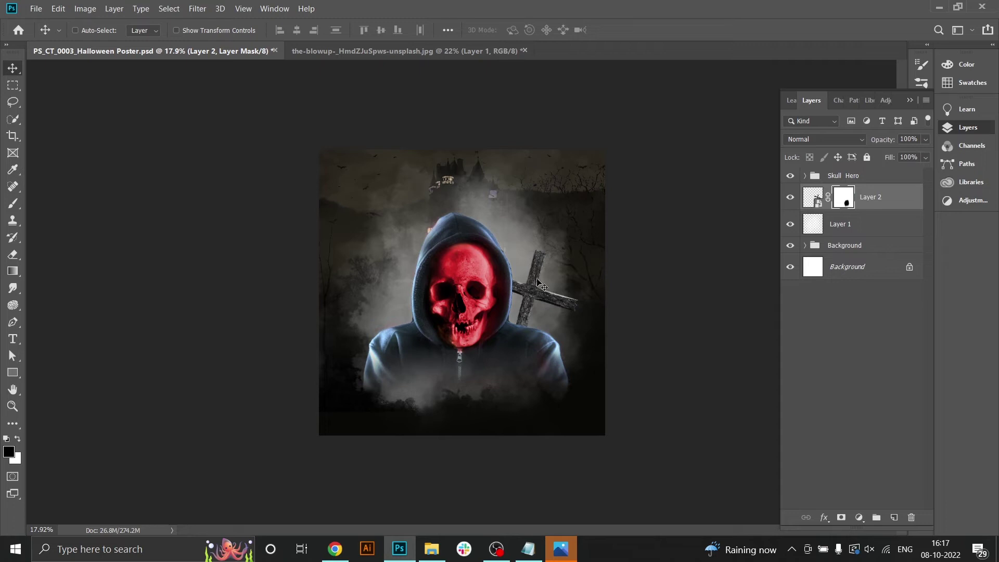
left_click_drag(539, 276, 520, 286)
- Add an empty layer directly above the white powder layer and set the foreground colour to red ff001e
left_click(838, 225)
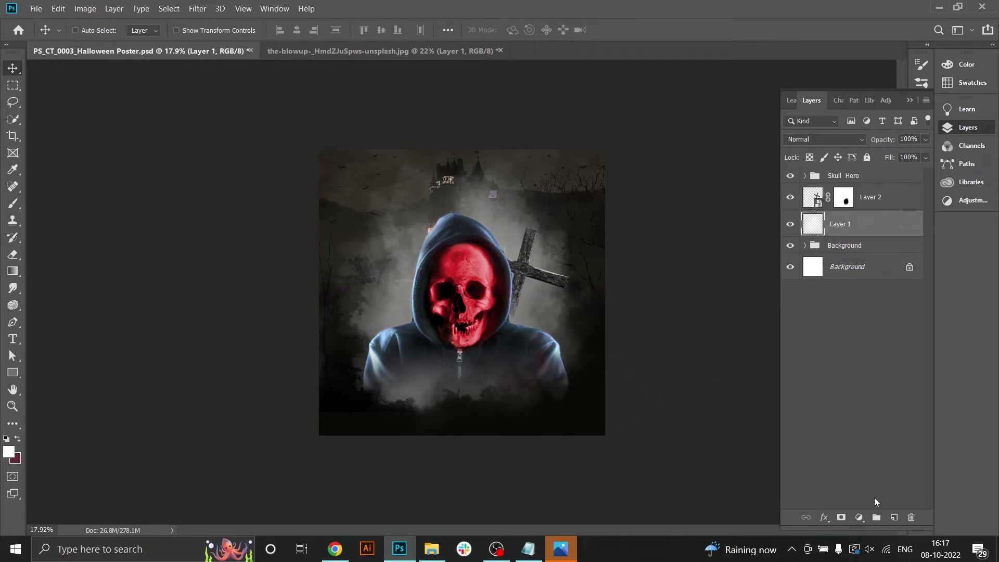
left_click(895, 517)
left_click(10, 452)
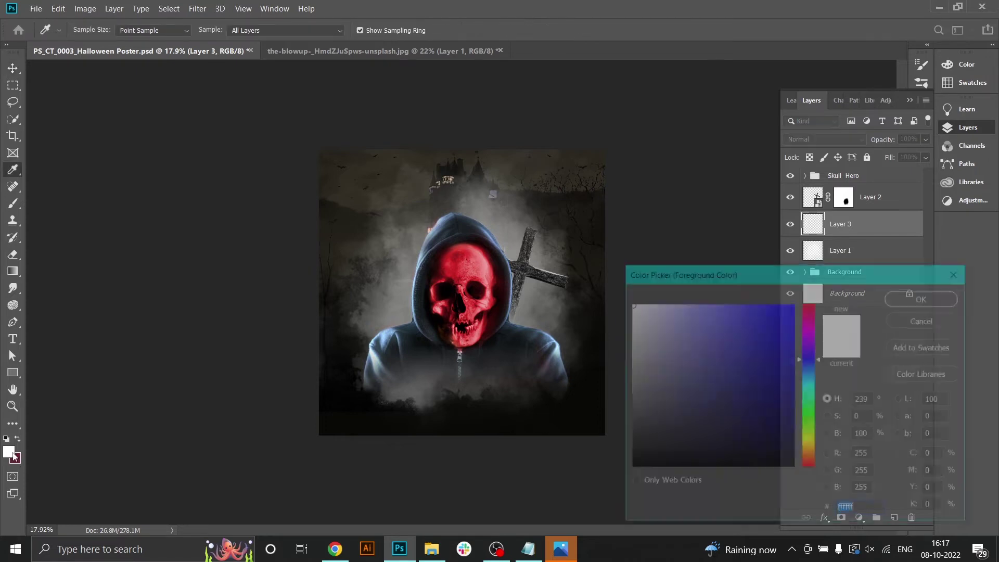
type("e20b24")
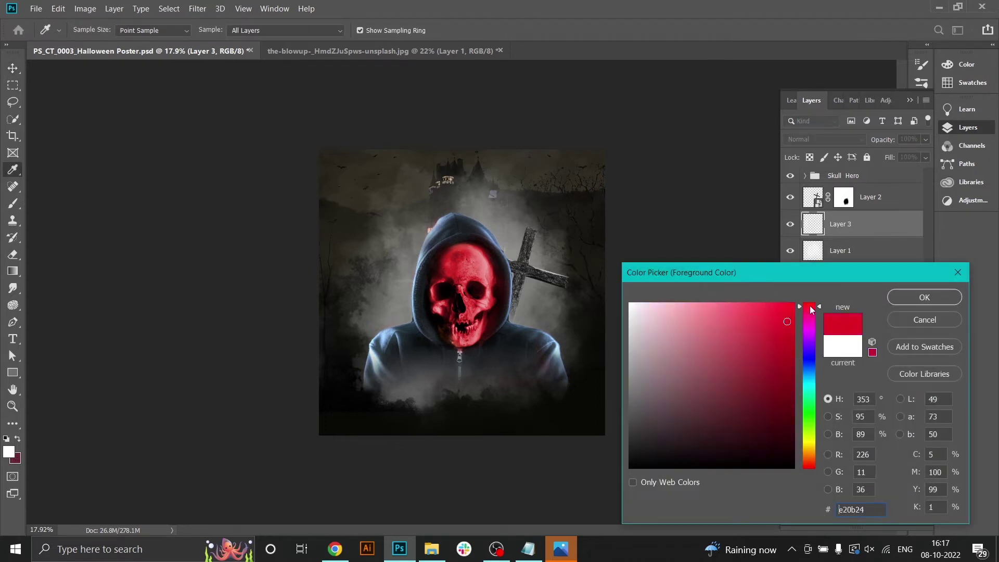
left_click_drag(781, 305, 795, 300)
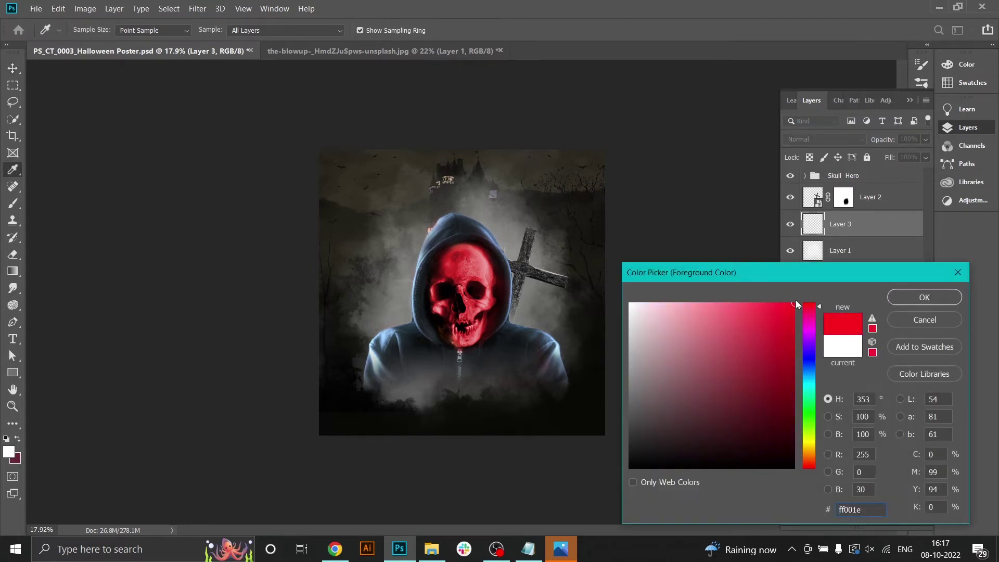
left_click(925, 297)
- Stamp red smoke on both sides of the hooded figure with a 2100-pixel brush and lower that layer's opacity to 26%
left_click(13, 203)
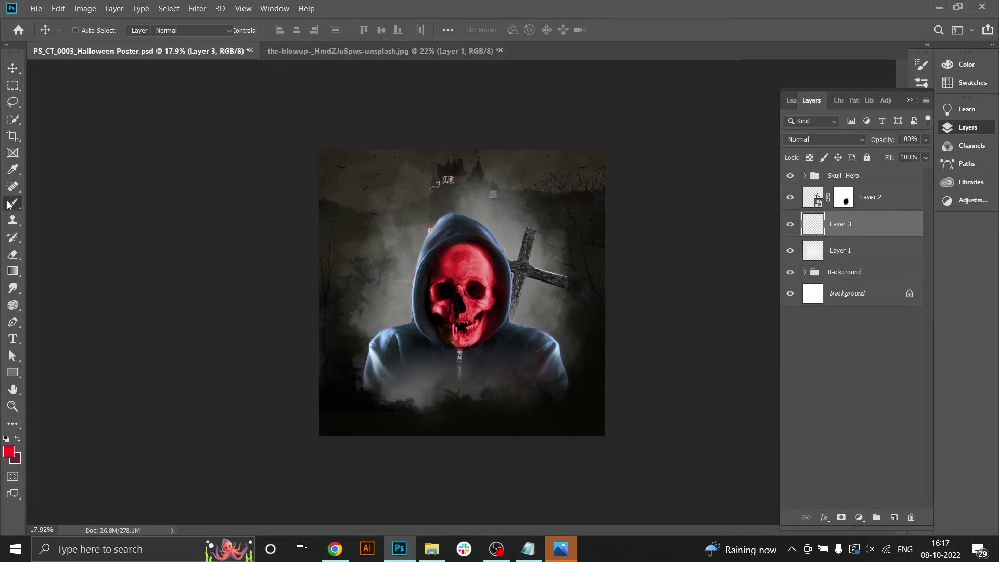
key("bracketright")
key("bracketright")
key("bracketright")
key("bracketright")
key("bracketright")
key("bracketright")
key("bracketright")
key("bracketright")
key("bracketright")
key("bracketright")
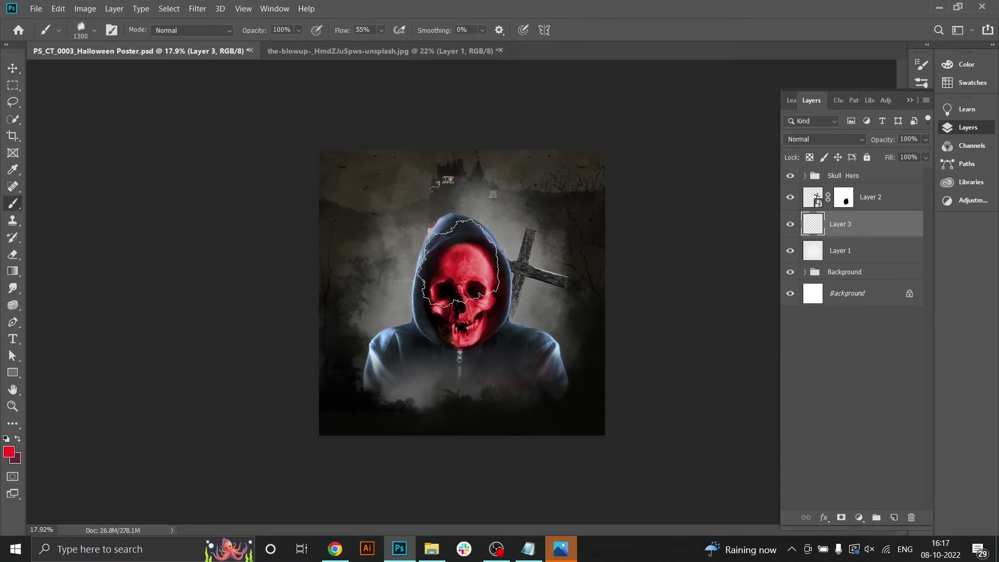
key("bracketright")
left_click(460, 273)
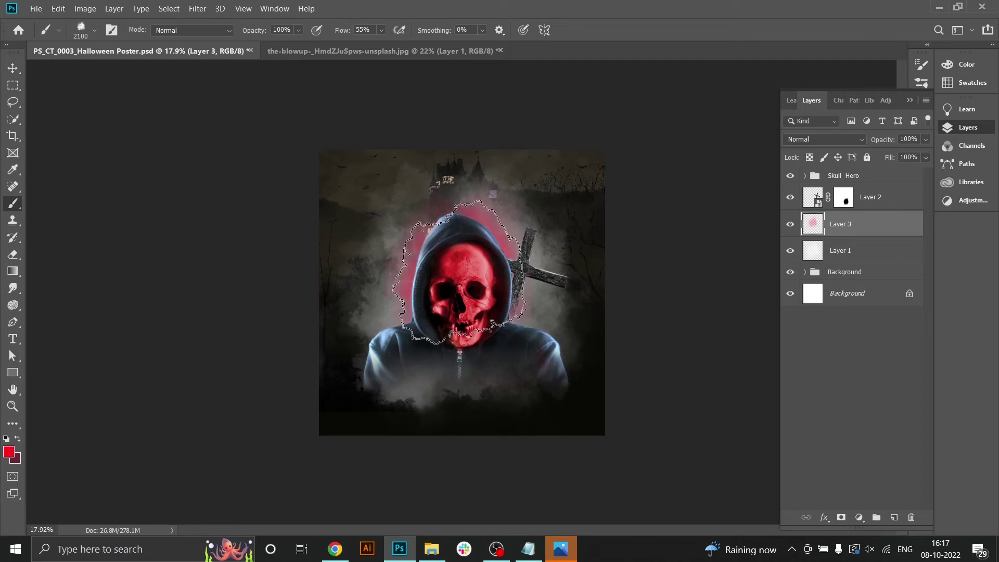
key("ctrl+z")
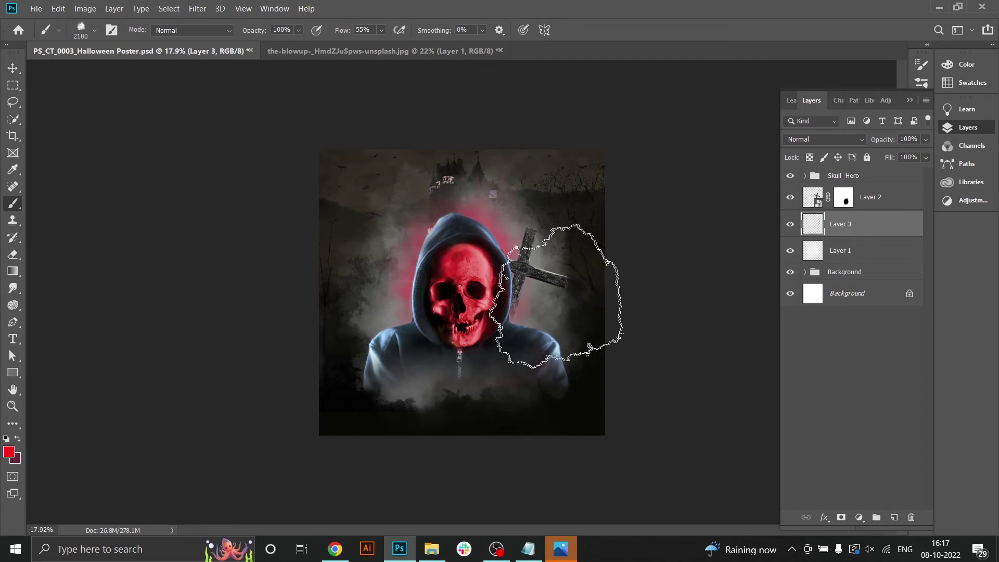
left_click(602, 283)
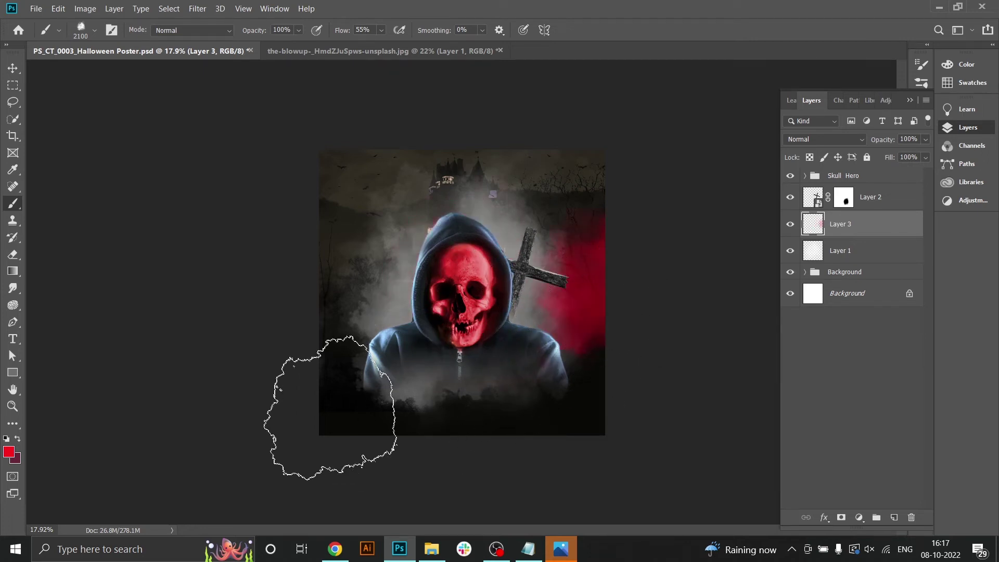
left_click(287, 288)
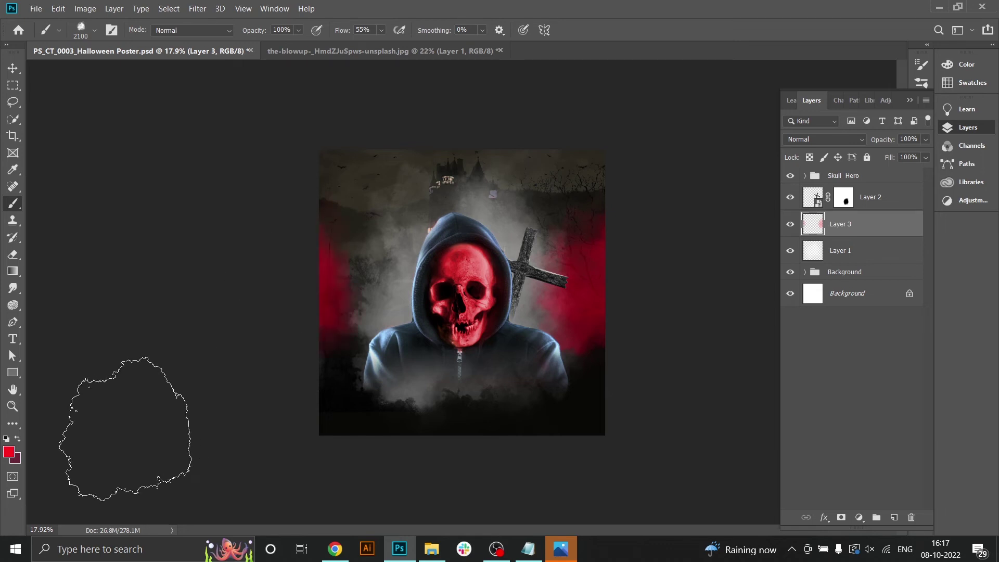
key("ctrl+z")
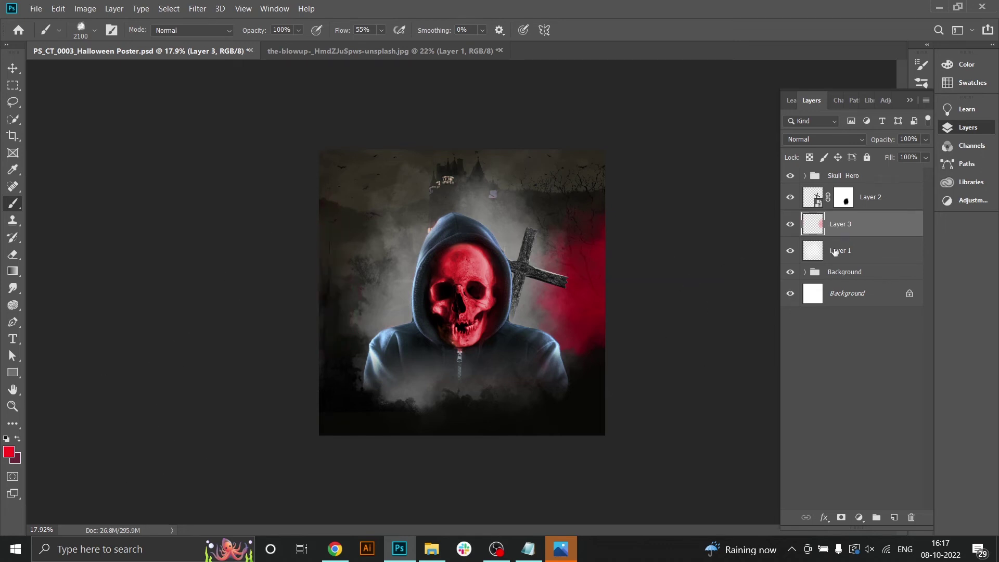
left_click(329, 302)
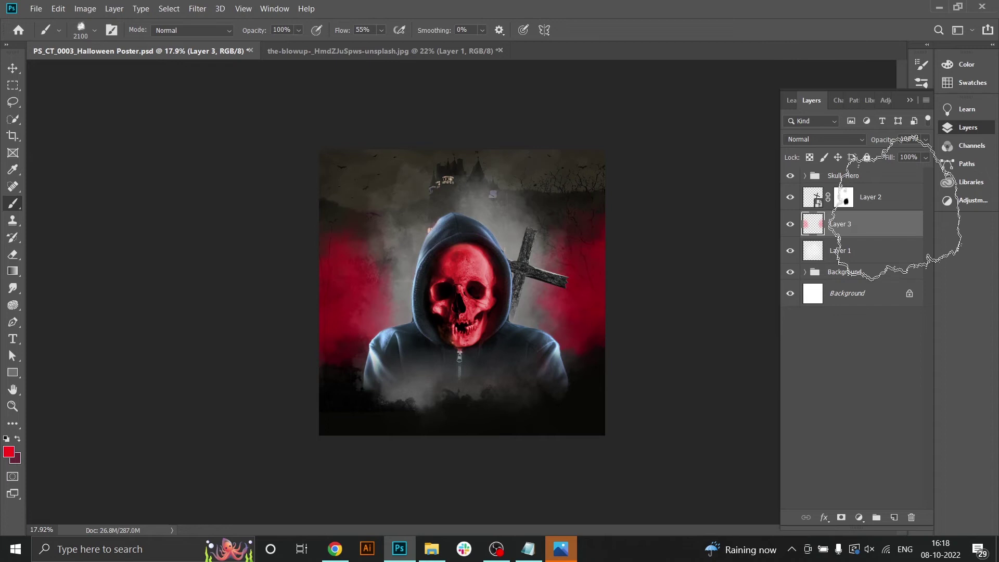
left_click_drag(878, 139, 865, 139)
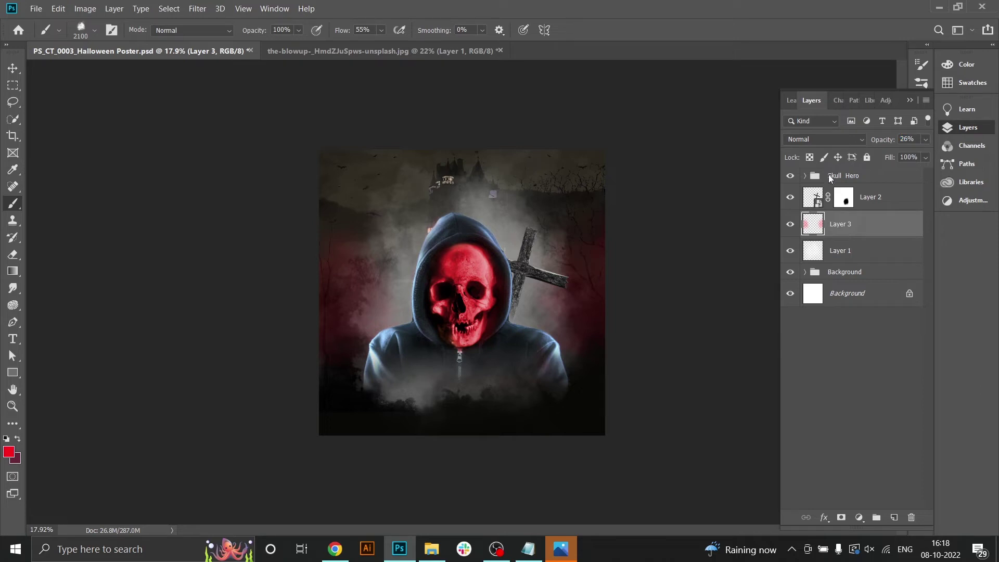
- Add a Levels adjustment above the Background group and darken it with a midtone value of 0.81
left_click(845, 272)
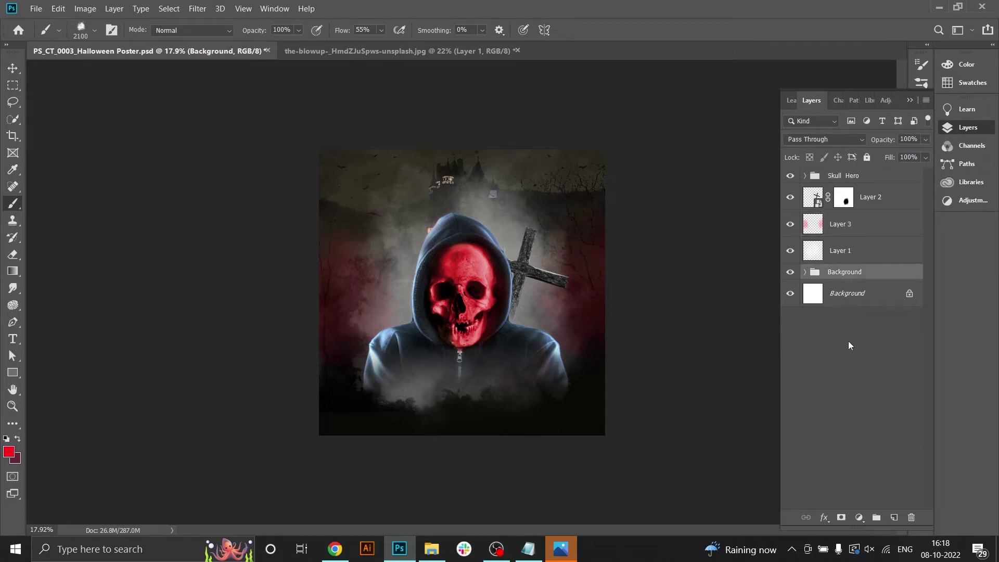
left_click(859, 517)
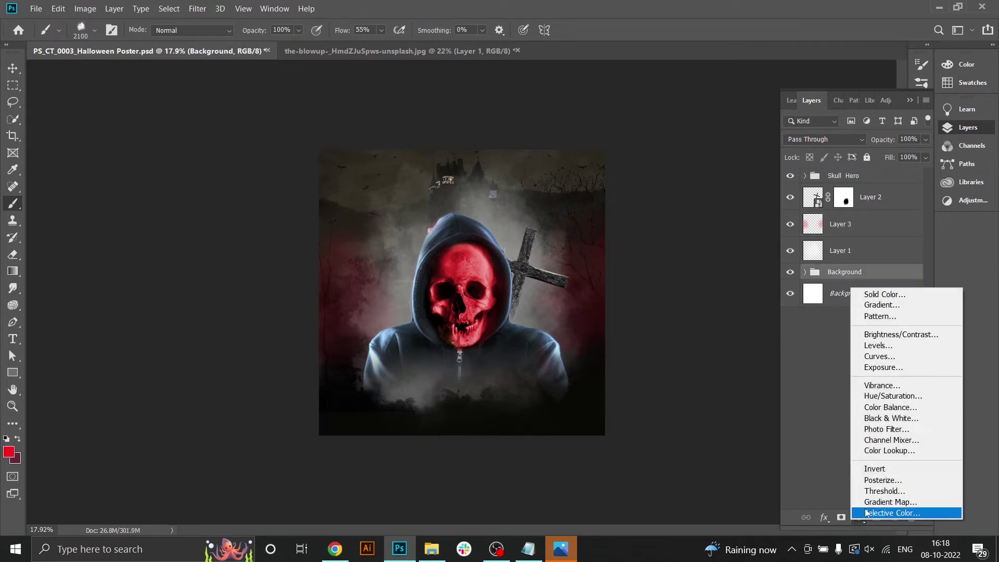
left_click(879, 354)
left_click_drag(746, 254, 763, 252)
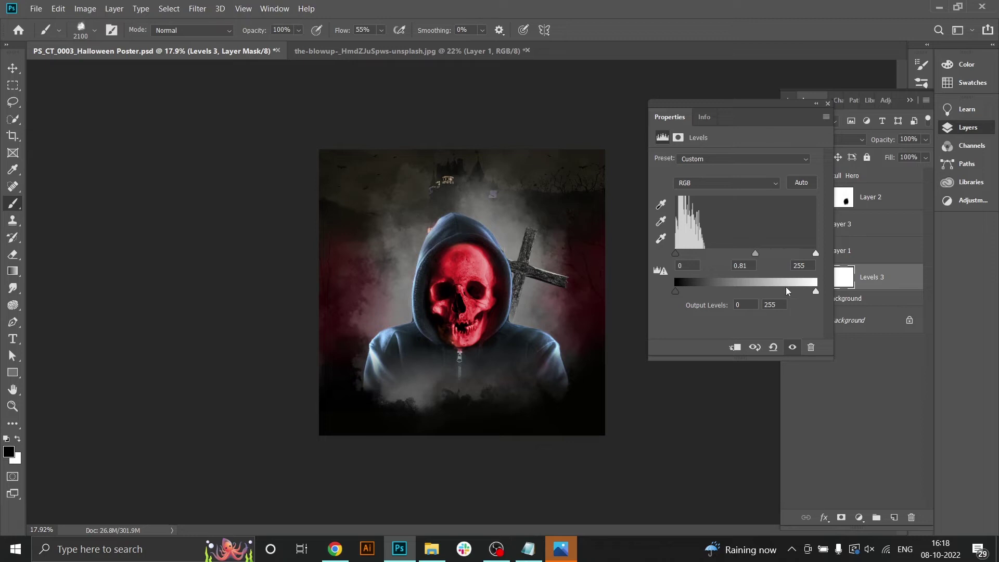
left_click(827, 103)
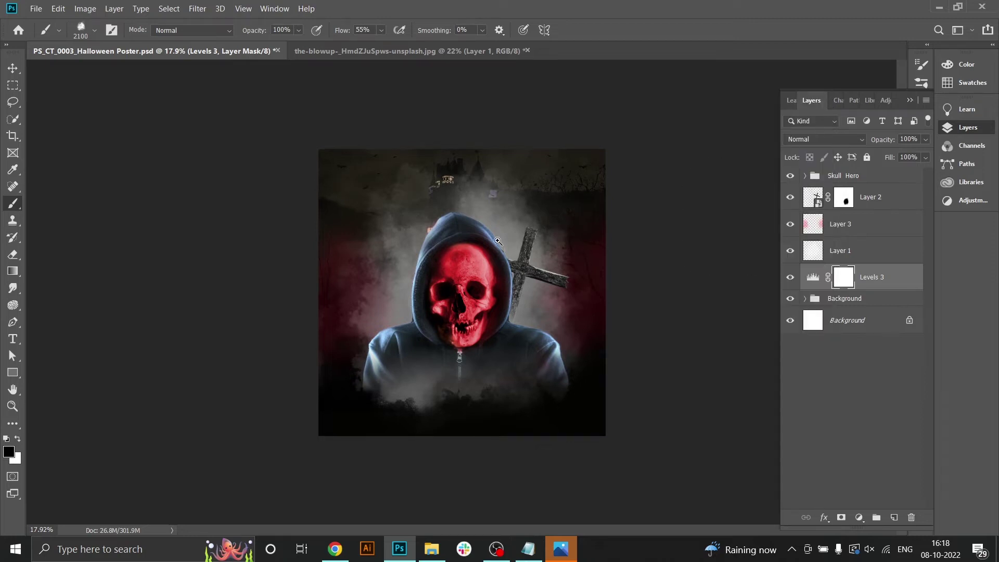
- Open the sunset sky photo with bats from File Explorer and place it in the poster directly above the Levels adjustment
key("ctrl+plus")
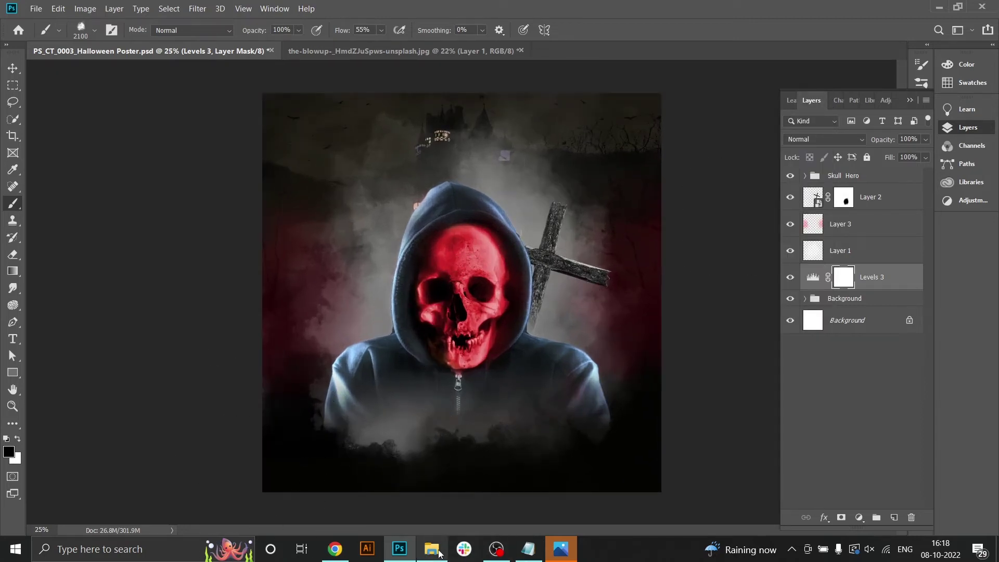
left_click(431, 549)
left_click_drag(469, 132, 564, 73)
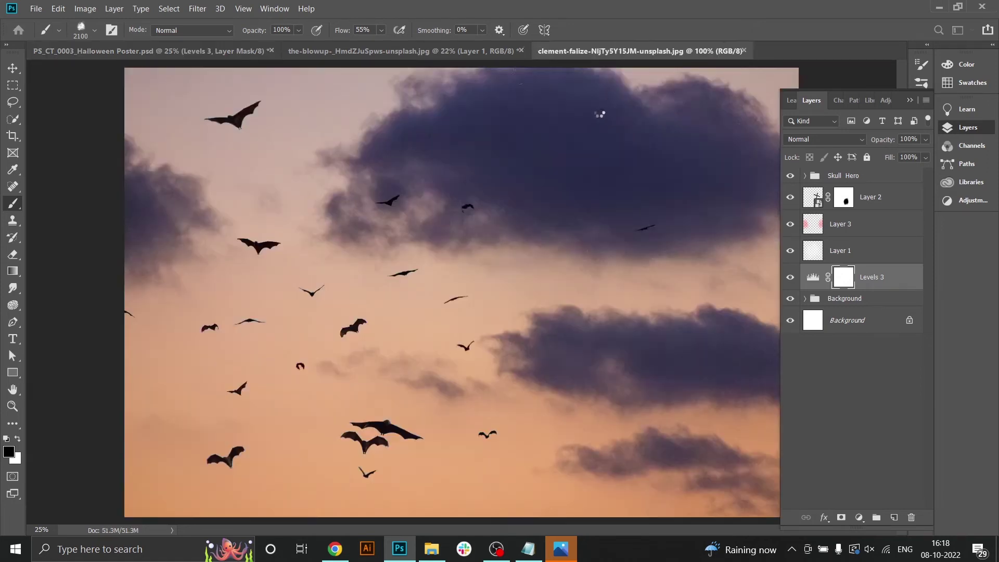
key("v")
left_click_drag(366, 213, 431, 218)
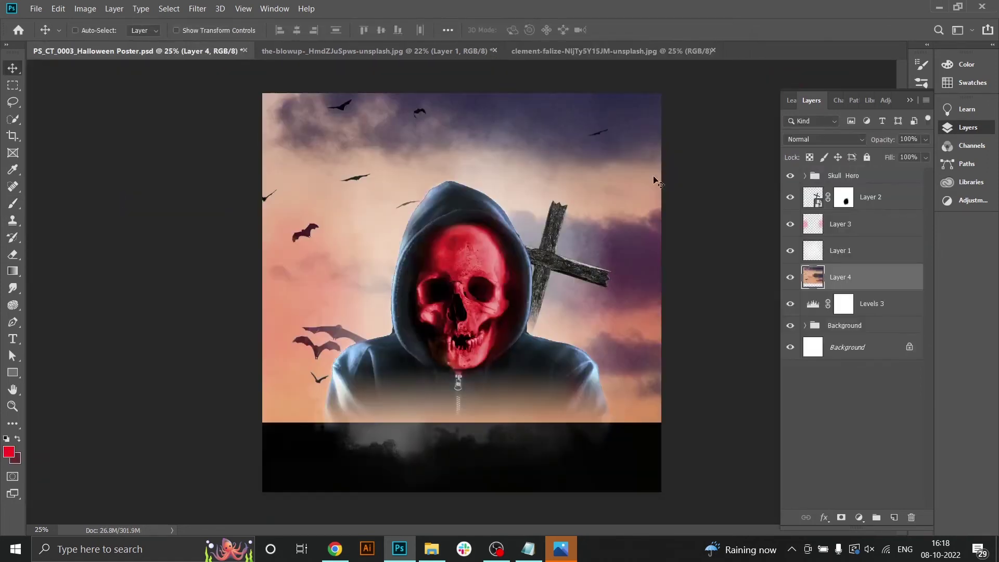
- Blend the bat sky layer with Color Dodge and lower its opacity to 27%
left_click(833, 140)
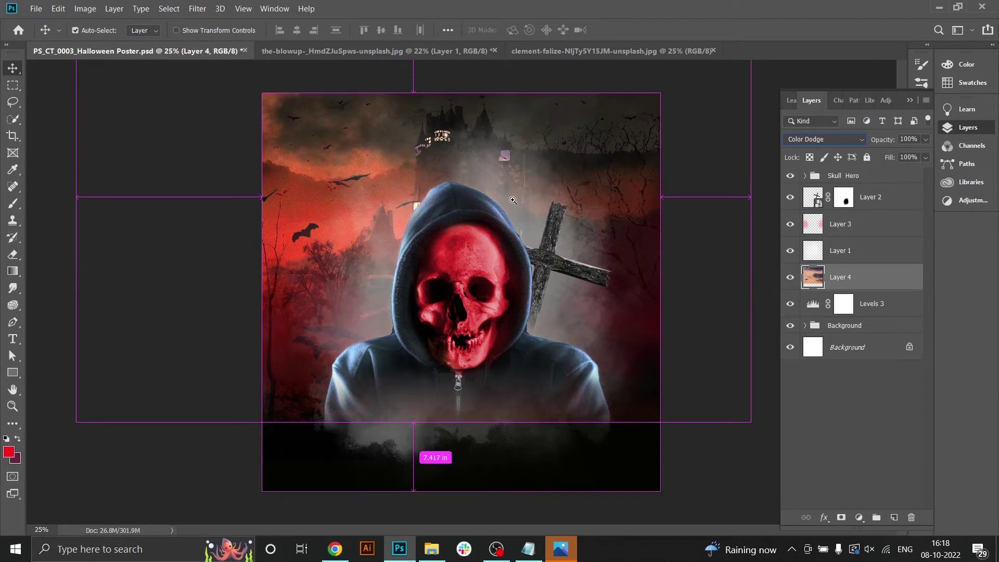
scroll(579, 247, "down", 3)
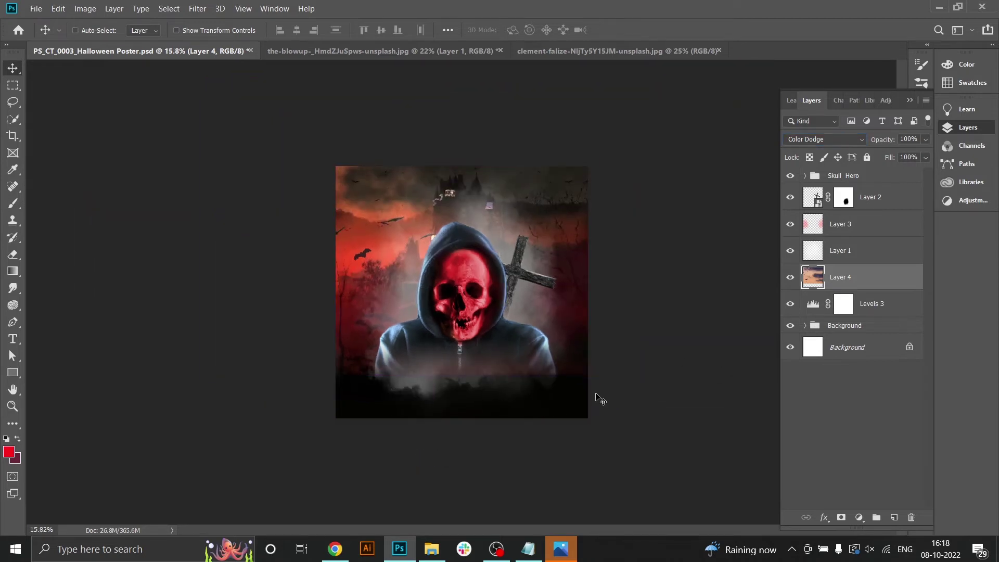
scroll(600, 398, "up", 1)
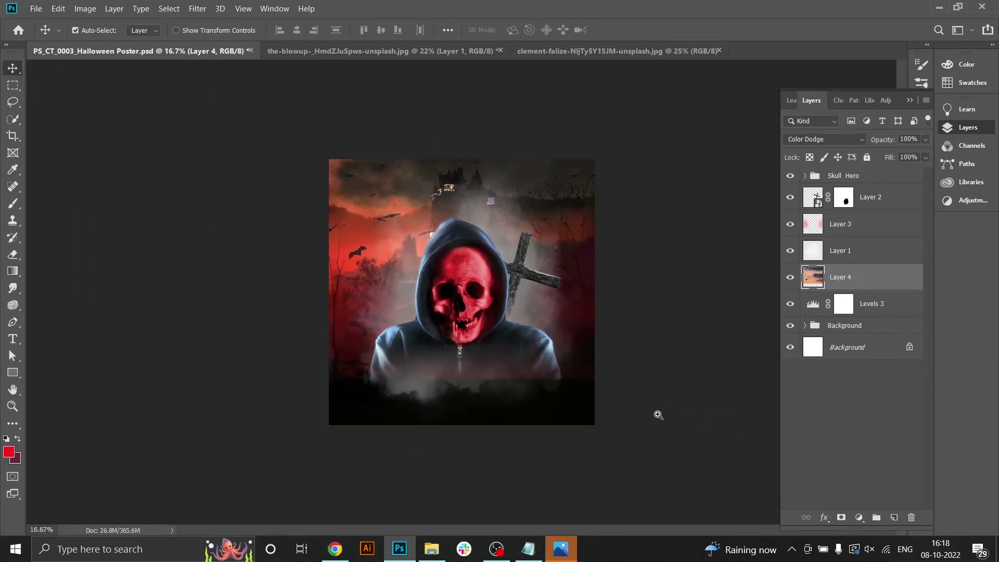
key("ctrl+plus")
left_click_drag(640, 332, 635, 333)
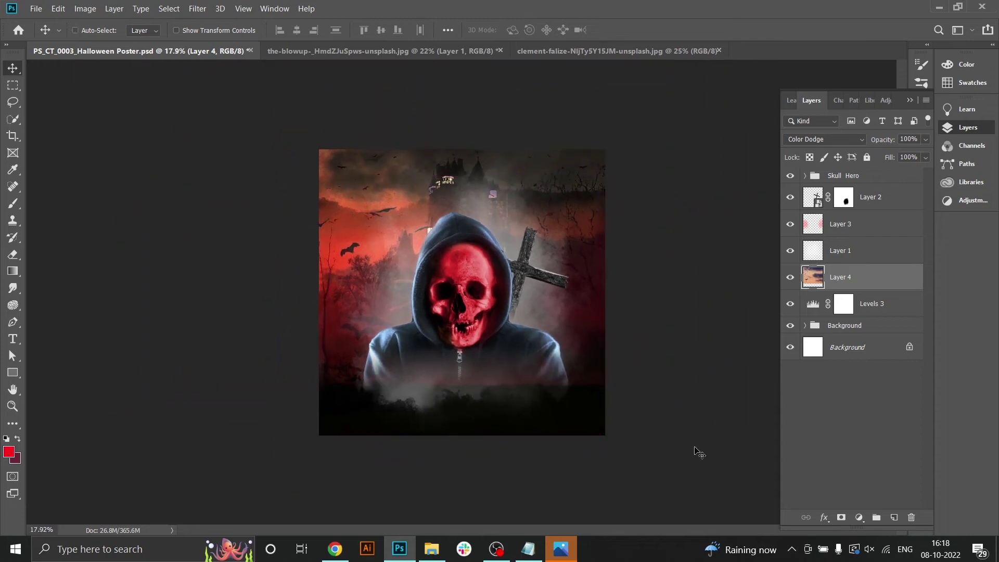
left_click_drag(879, 137, 832, 146)
key("ctrl+alt+space")
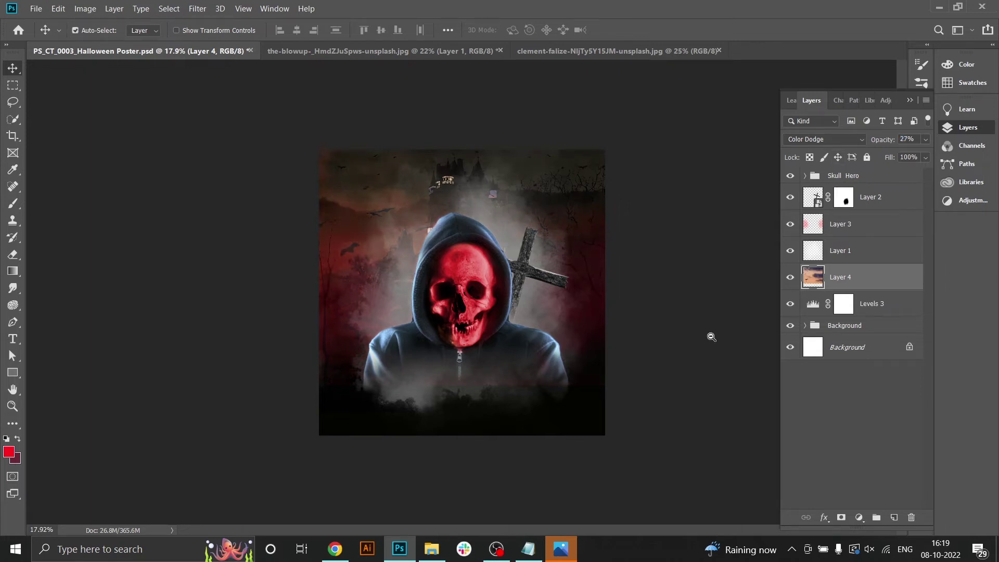
key("ctrl+minus")
key("ctrl+minus")
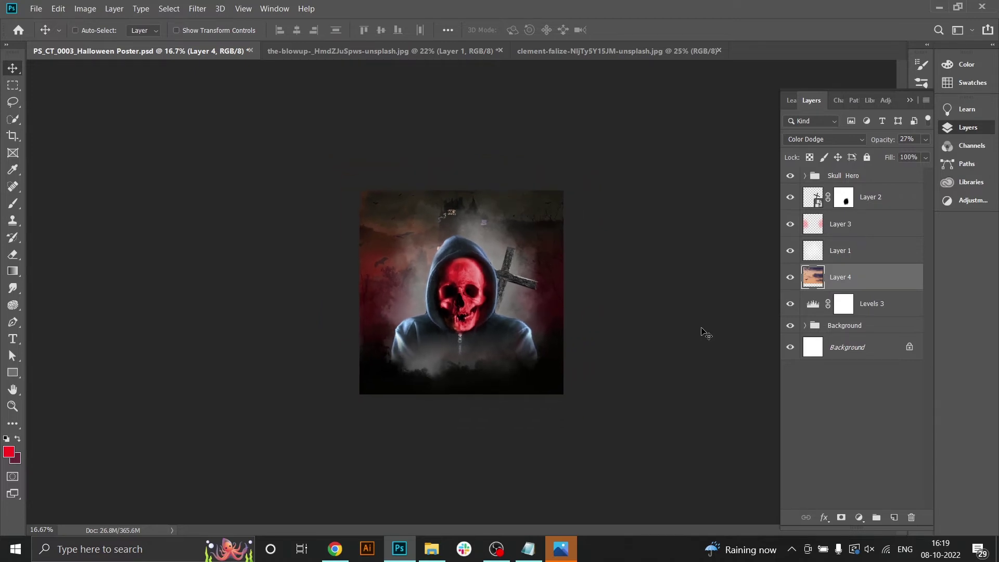
left_click(465, 304, "ctrl")
left_click(465, 304, "ctrl")
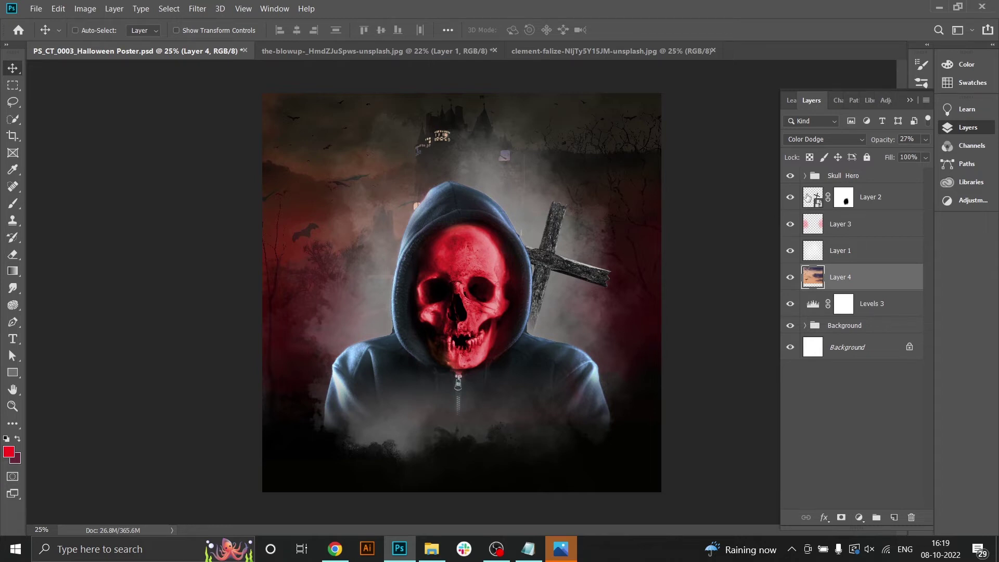
- Group all the poster layers above the locked white Background layer, from the Background group up to Skull Hero
left_click(865, 179)
left_click(848, 279)
left_click(866, 330)
left_click(873, 176, "shift")
key("ctrl+g")
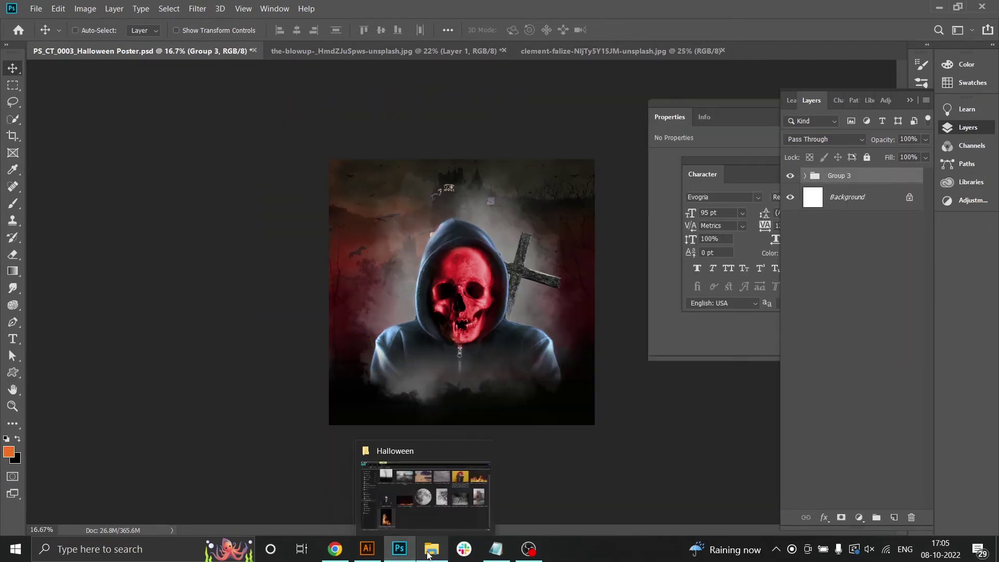
left_click(431, 494)
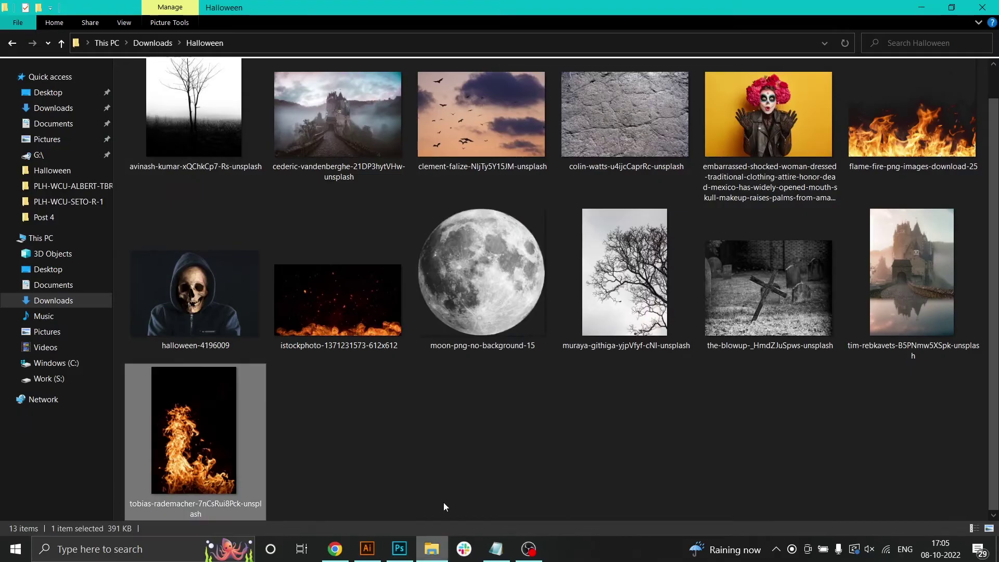
left_click_drag(338, 312, 627, 199)
left_click_drag(584, 249, 460, 380)
left_click_drag(501, 326, 591, 270)
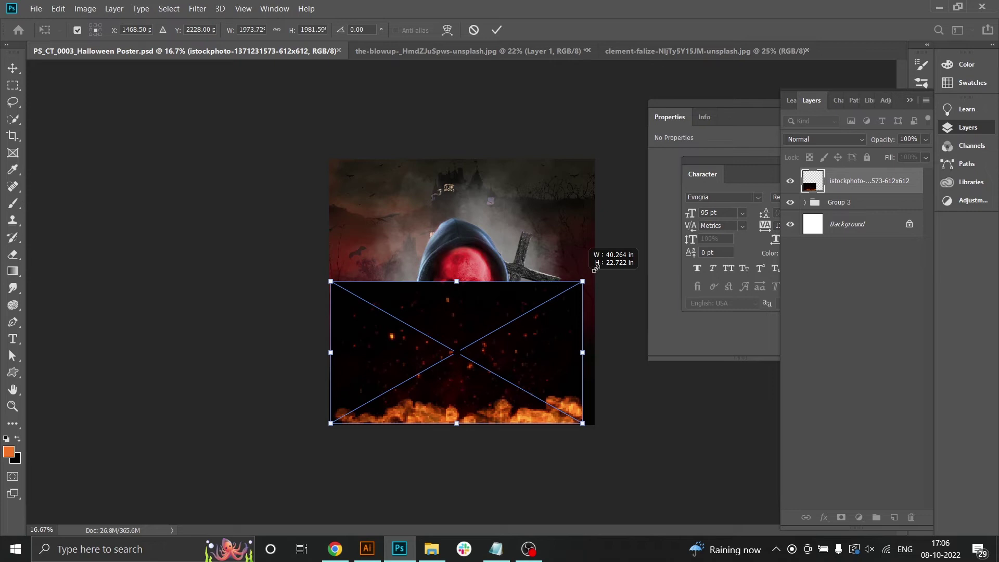
left_click_drag(597, 275, 599, 272)
- Rotate the fire image 90° so the flames run along the poster's left edge and blend it with Screen
left_click_drag(584, 282, 548, 461)
left_click_drag(509, 375, 446, 321)
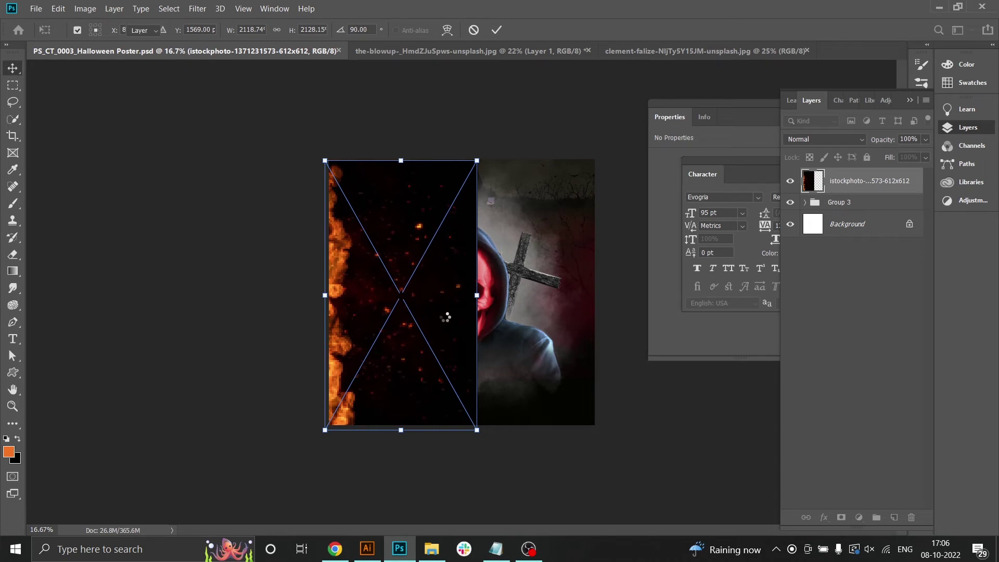
left_click(816, 139)
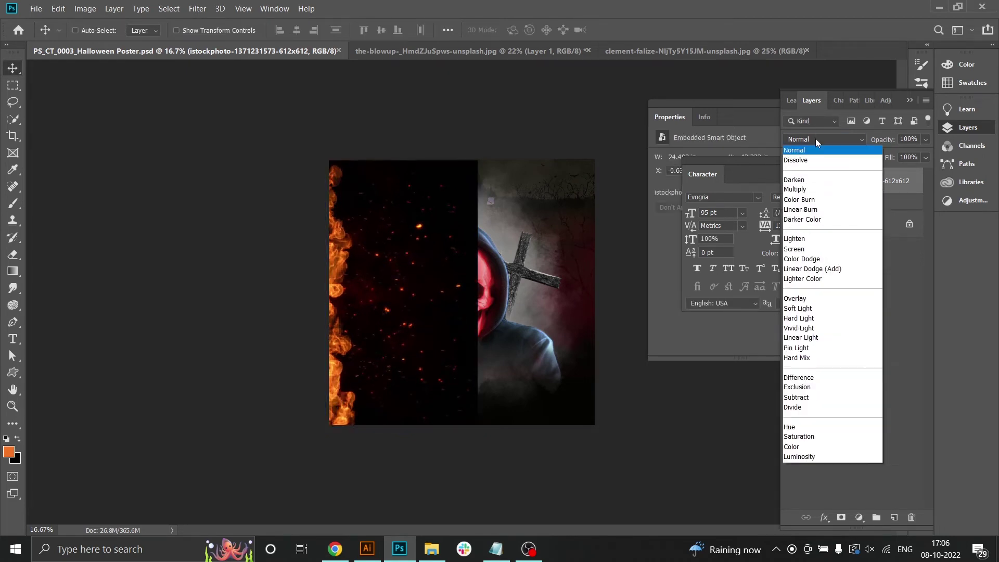
left_click(798, 250)
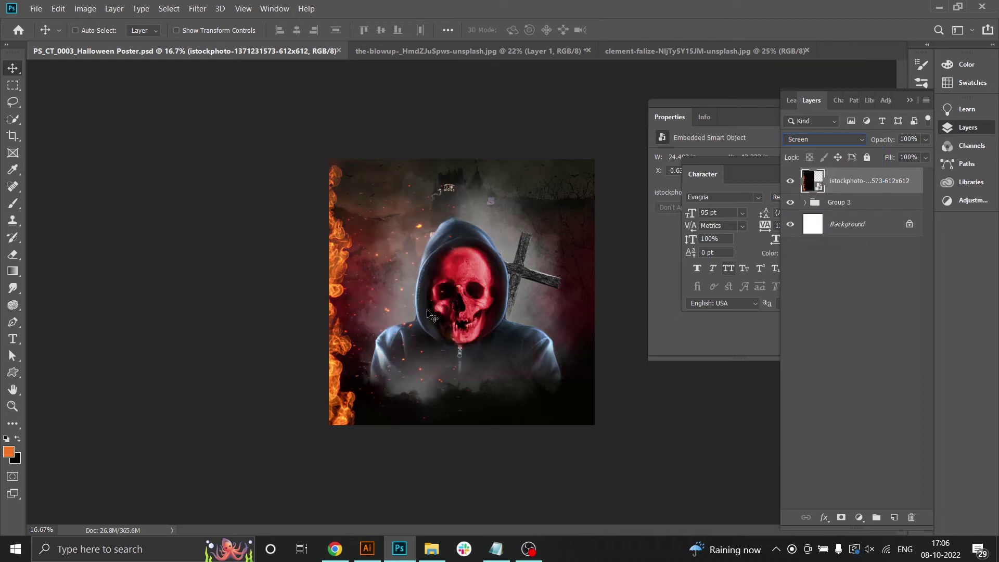
- Duplicate the fire layer and mirror the copy so its flames line the poster's right edge
left_click_drag(353, 265, 541, 248)
key("ctrl+t")
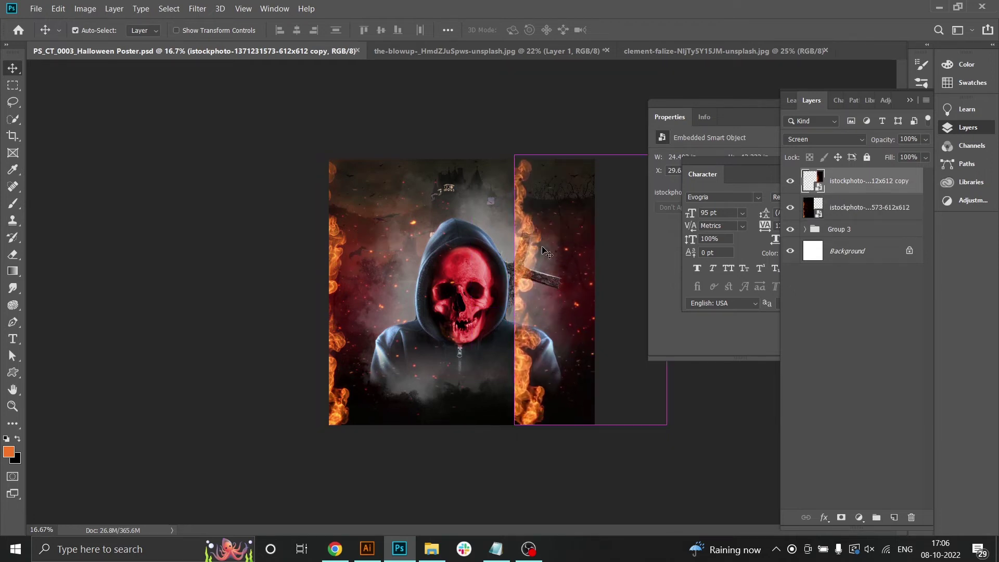
right_click(544, 252)
left_click(561, 395)
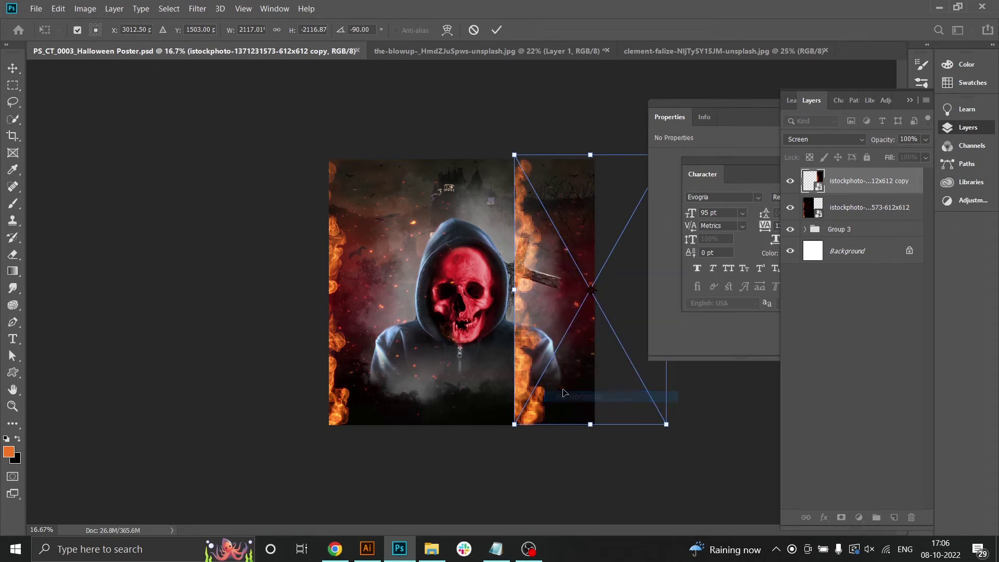
left_click_drag(576, 282, 568, 261)
key("Return")
- Shift the original fire layer outward so only a narrow strip of flames remains along the poster's left edge
left_click(885, 206)
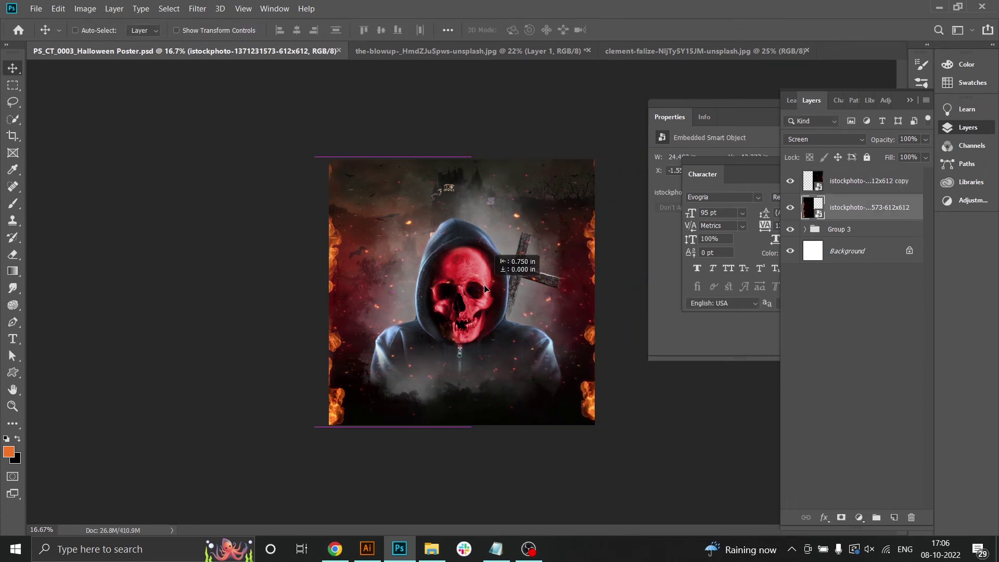
left_click_drag(554, 261, 556, 262)
left_click_drag(544, 306, 528, 304)
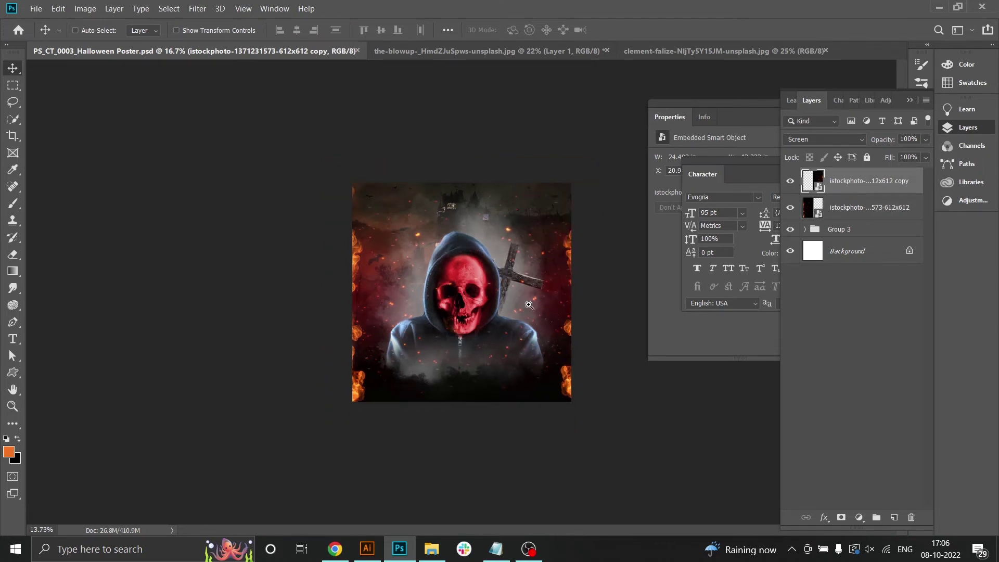
left_click_drag(480, 278, 512, 320)
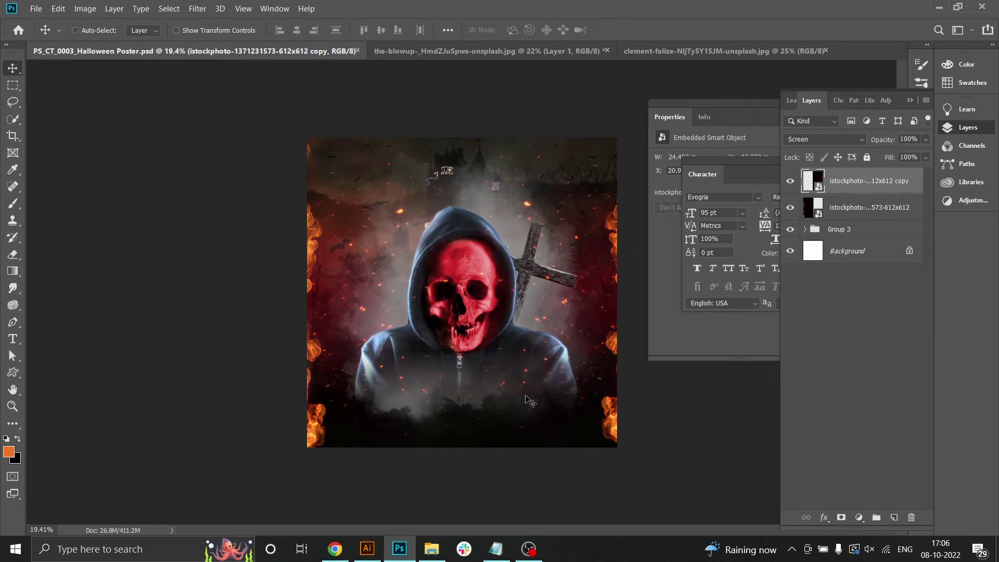
- Add the white text line CLUB CABANA PRESENTS in 95 pt Evogria above the hooded figure
key("t")
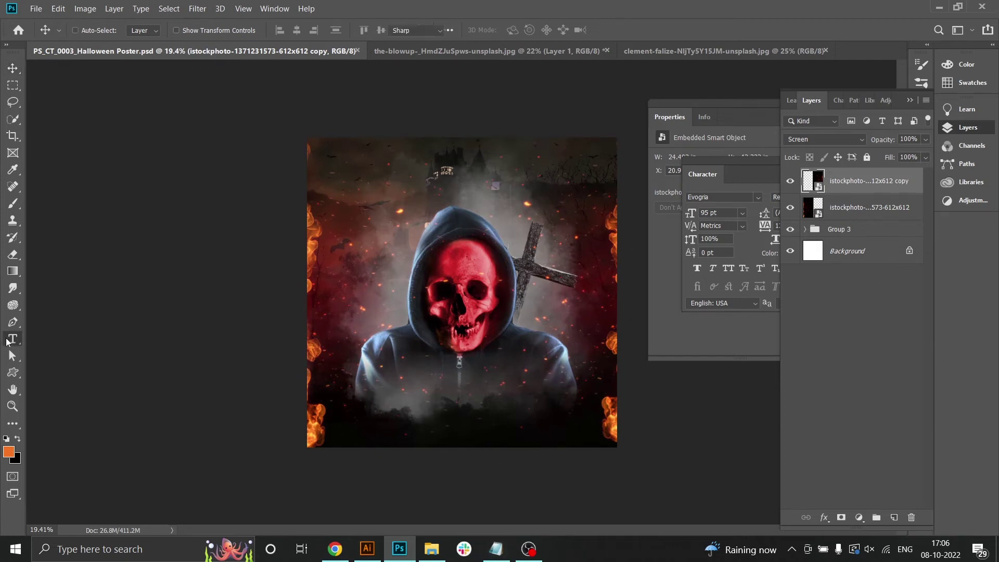
left_click(444, 194)
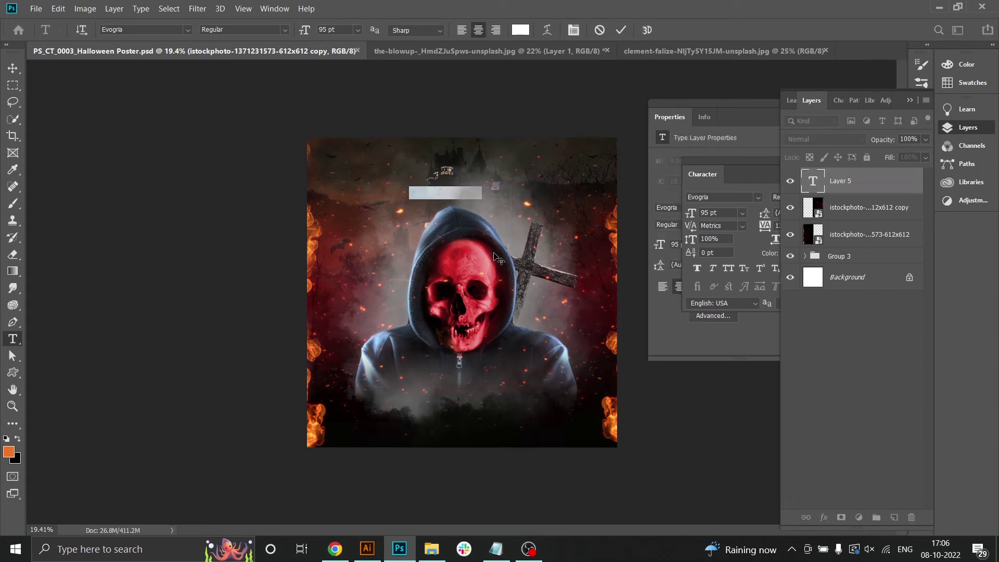
type("CLUB C")
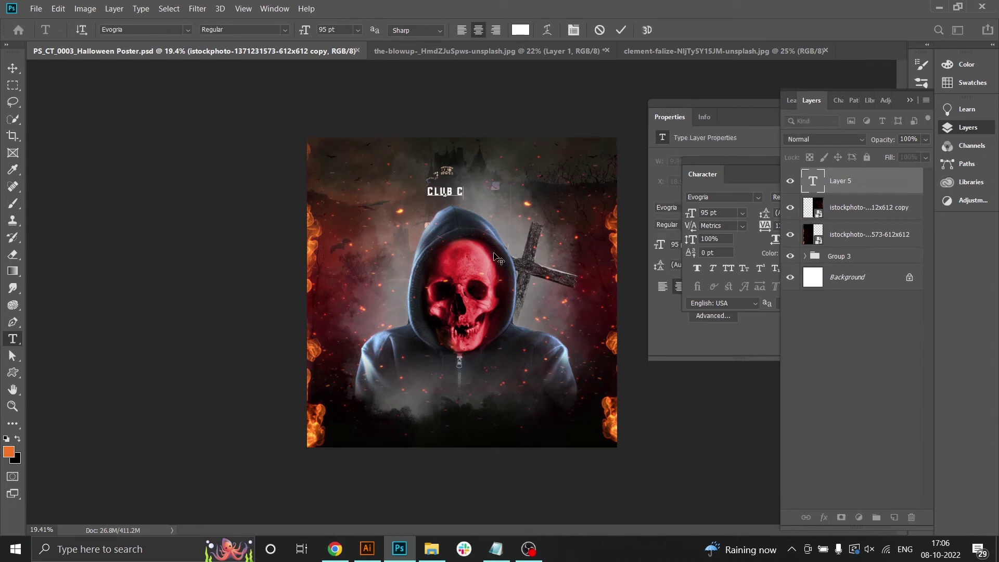
type("ABANA PRE")
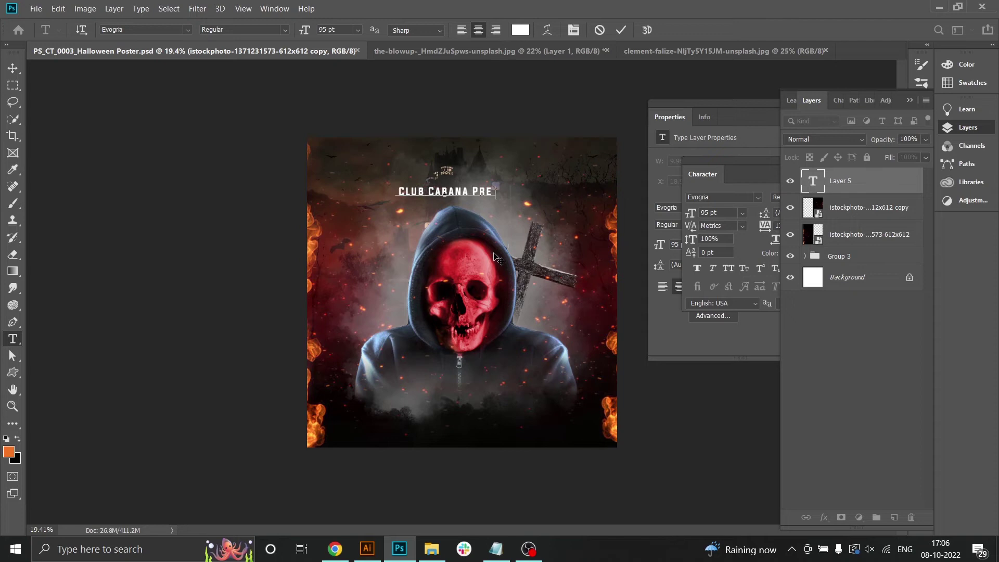
type("SENTS")
- Widen the tracking of the CLUB CABANA PRESENTS text to 180
key("ctrl+a")
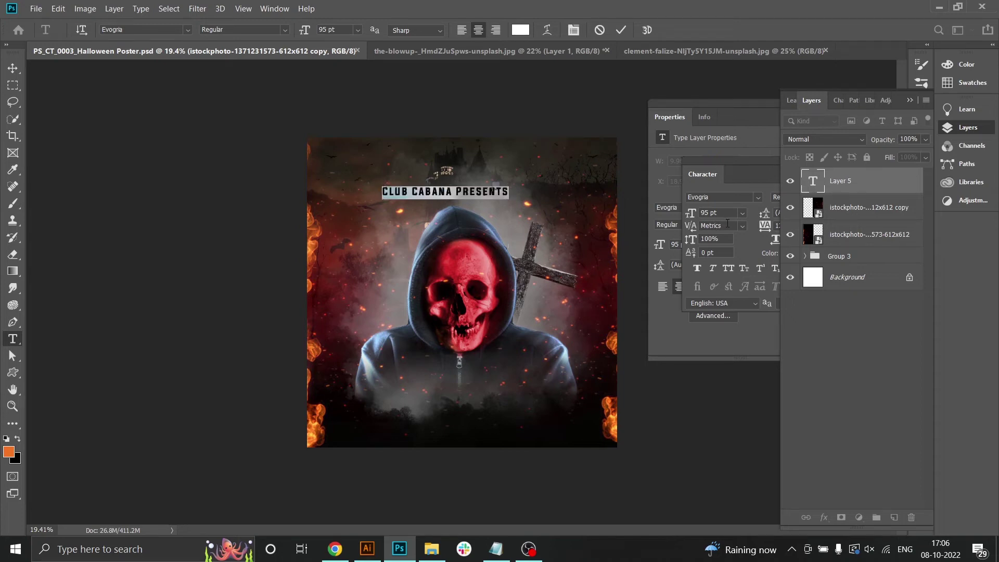
left_click(729, 270)
key("Up")
key("Up")
key("Up")
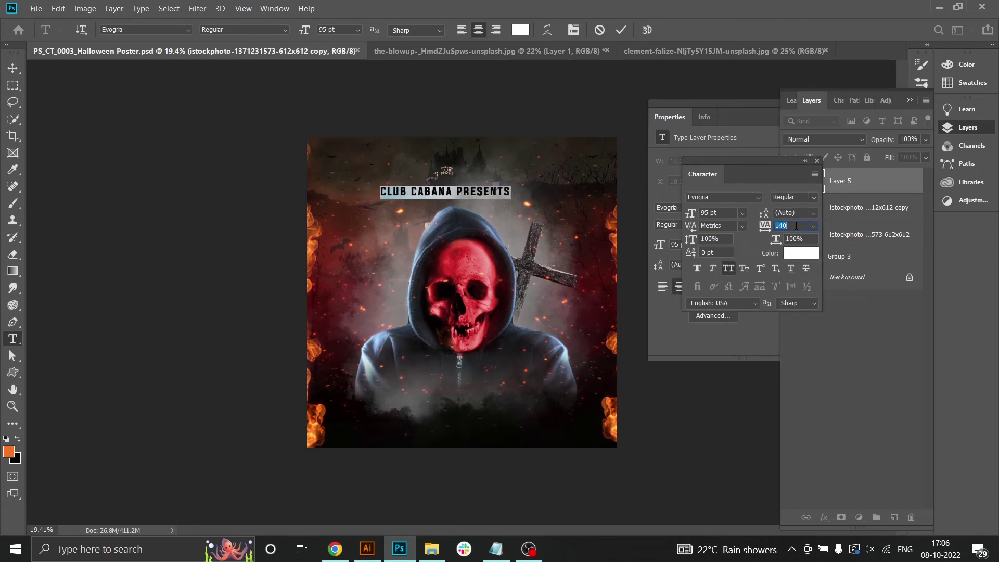
left_click(13, 70)
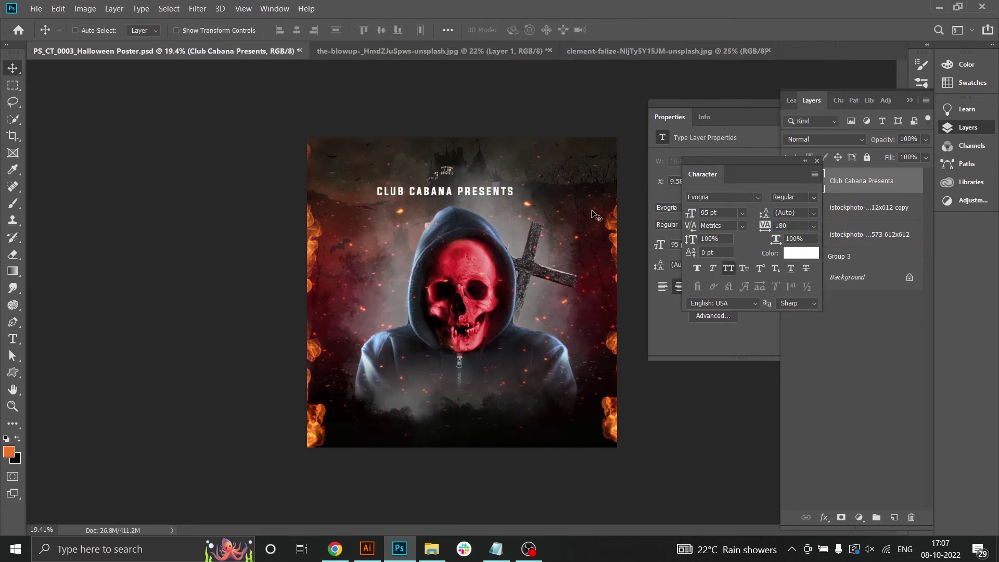
- Center the CLUB CABANA PRESENTS text horizontally on the Background layer
left_click(875, 285)
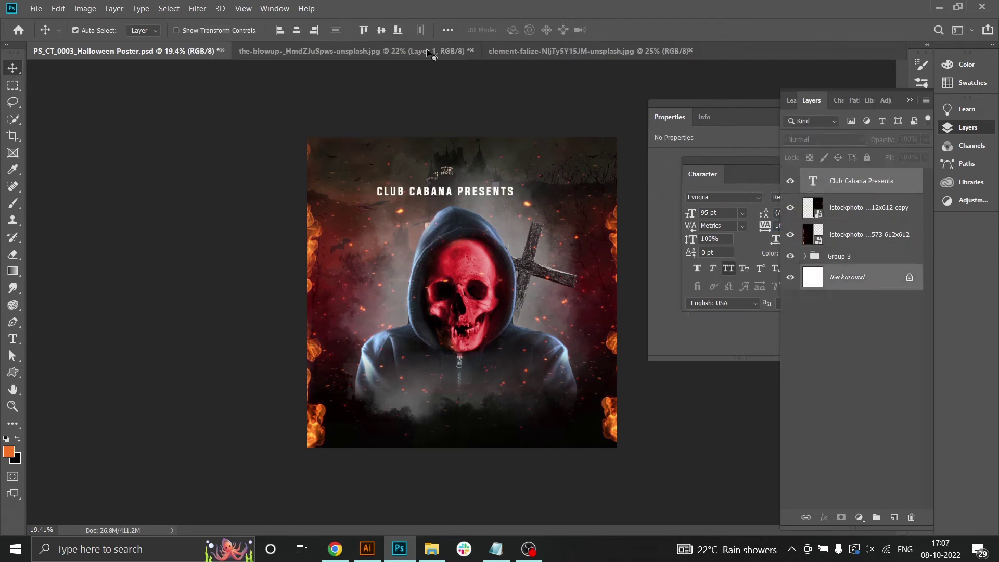
left_click(297, 31)
left_click(448, 193, "ctrl")
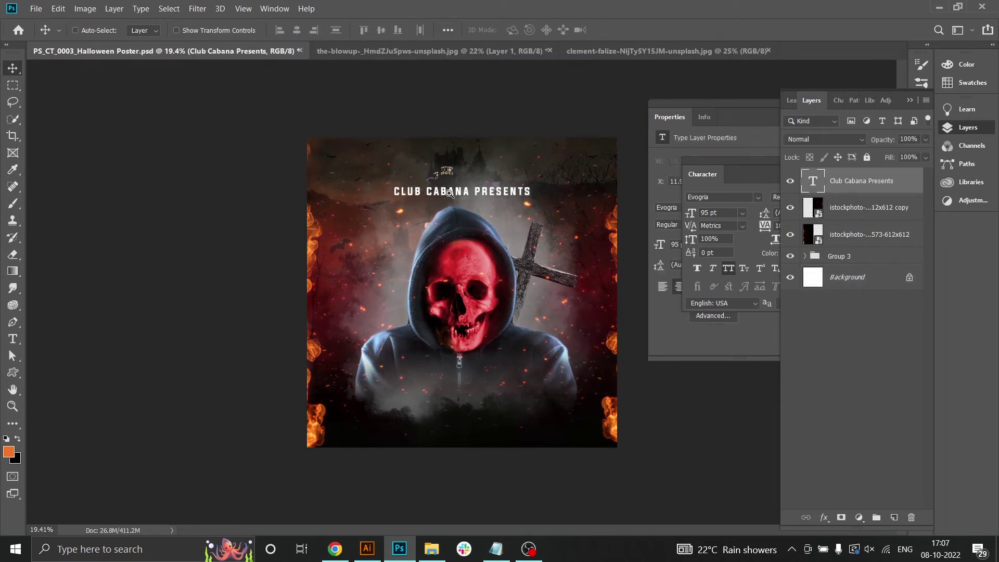
left_click(550, 235, "ctrl")
left_click_drag(539, 246, 497, 255)
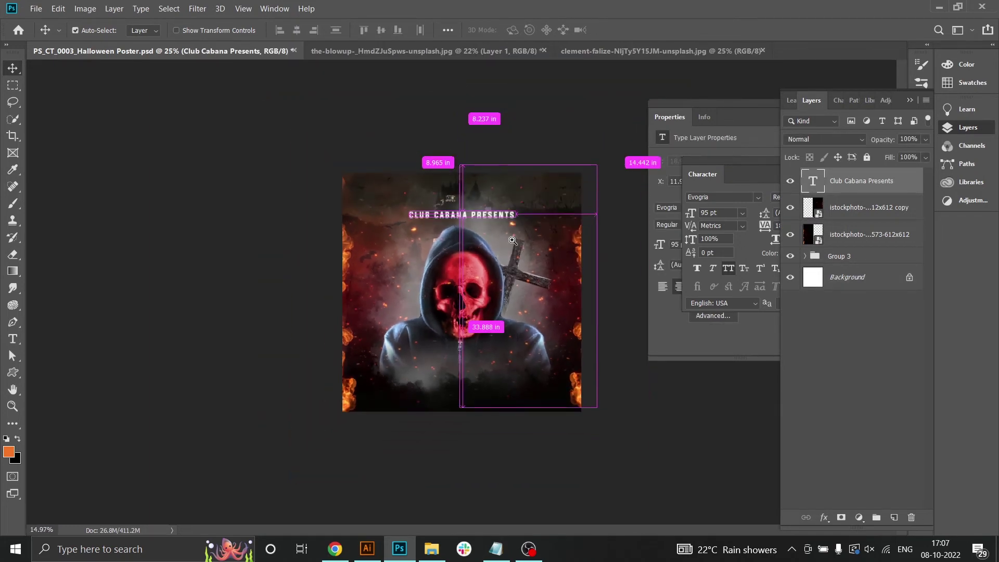
- Add a text layer over the figure's chest and fill it with the word Halloween copied from the Notepad notes
key("t")
left_click(431, 365)
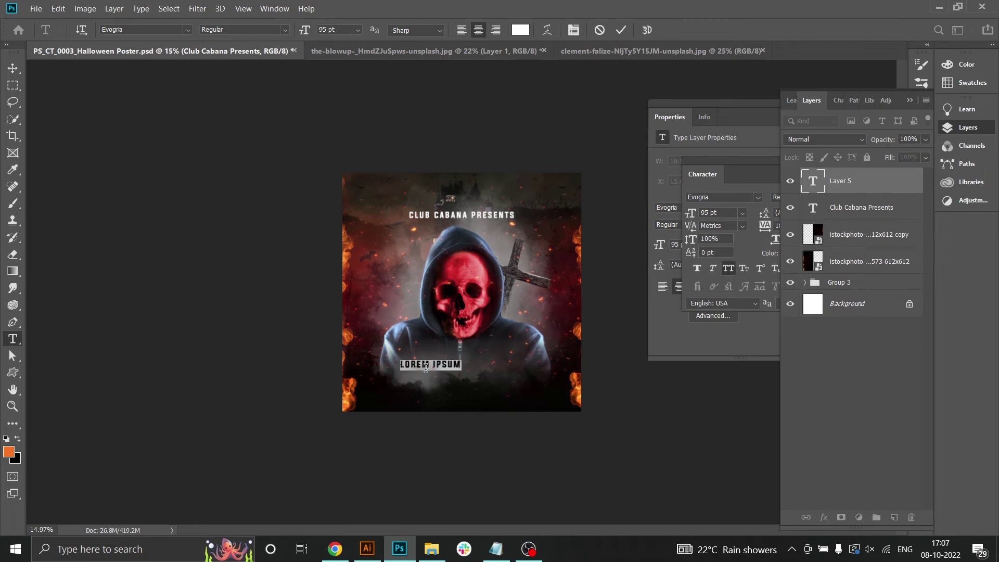
left_click(496, 548)
left_click_drag(785, 249, 735, 251)
key("ctrl+c")
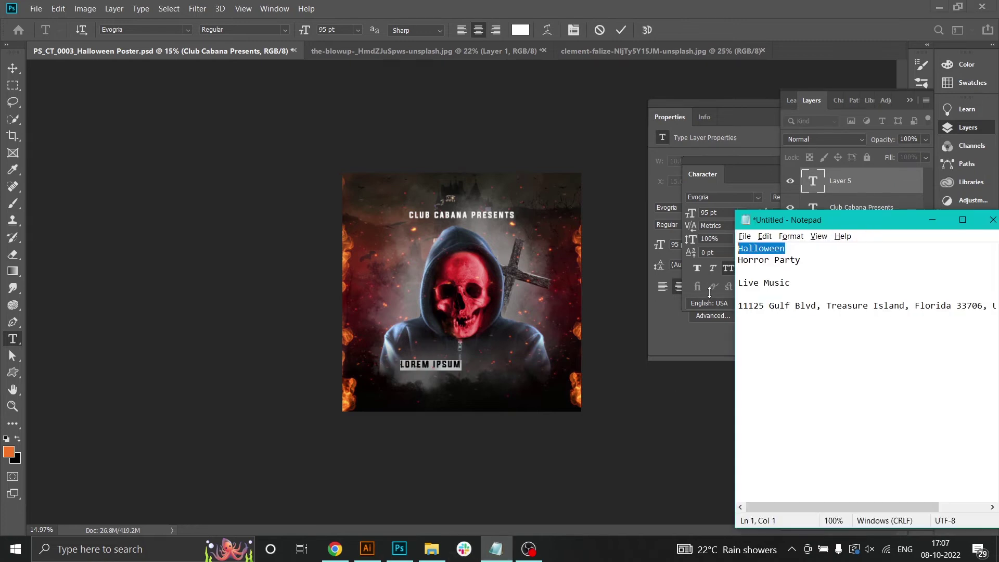
left_click(480, 363)
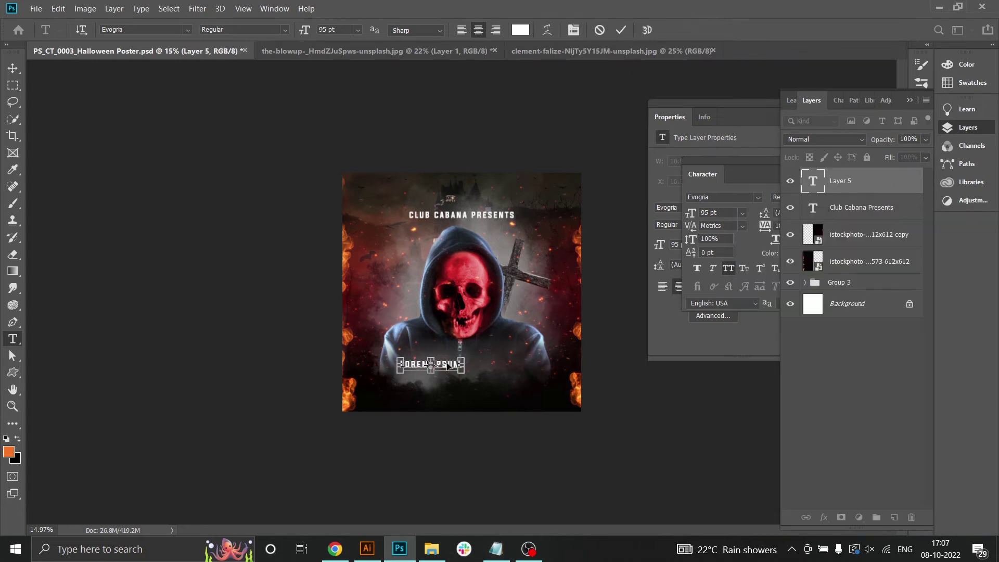
key("ctrl+v")
key("ctrl+a")
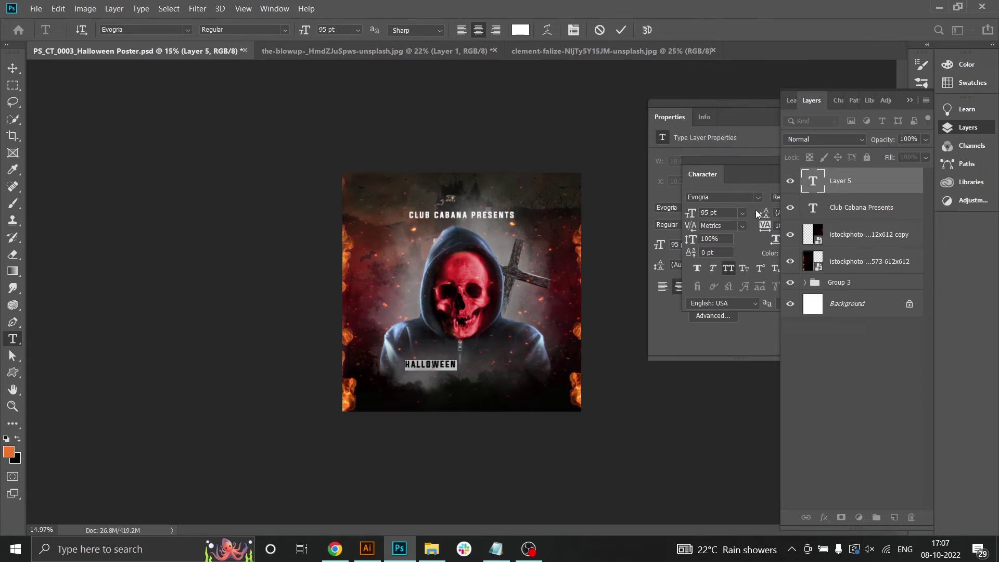
- Set the HALLOWEEN text to a font size of 355 pt with tracking 0
left_click(728, 214)
key("shift+Up")
key("shift+Up")
key("shift+Up")
key("shift+Up")
key("shift+Up")
key("shift+Up")
key("shift+Up")
key("shift+Up")
key("shift+Up")
key("shift+Up")
key("shift+Up")
key("shift+Up")
key("shift+Up")
key("shift+Up")
key("shift+Up")
key("shift+Up")
key("shift+Up")
key("shift+Up")
key("shift+Up")
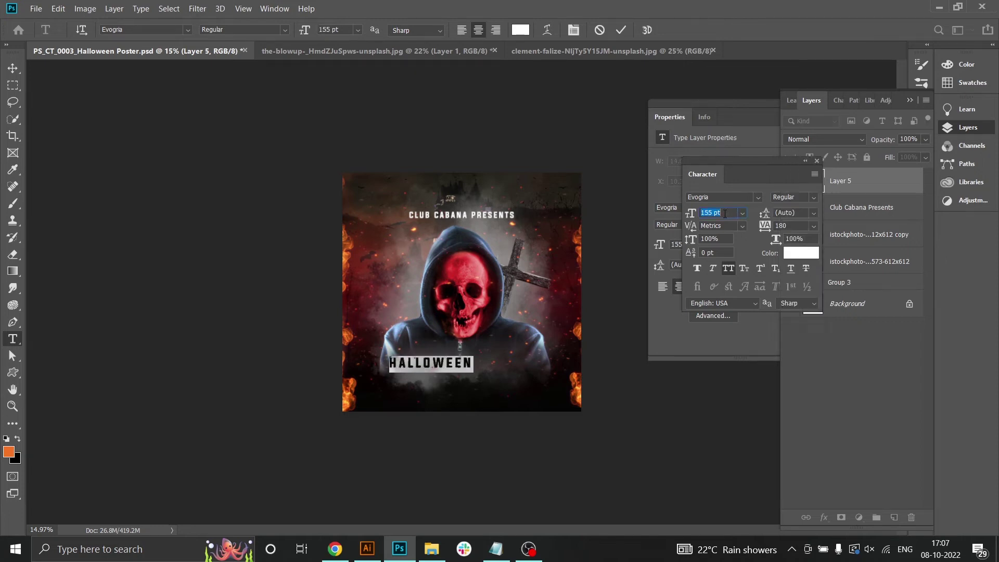
key("shift+Up")
key("shift+Up")
key("shift+Up")
key("shift+Up")
key("shift+Up")
key("shift+Up")
key("shift+Up")
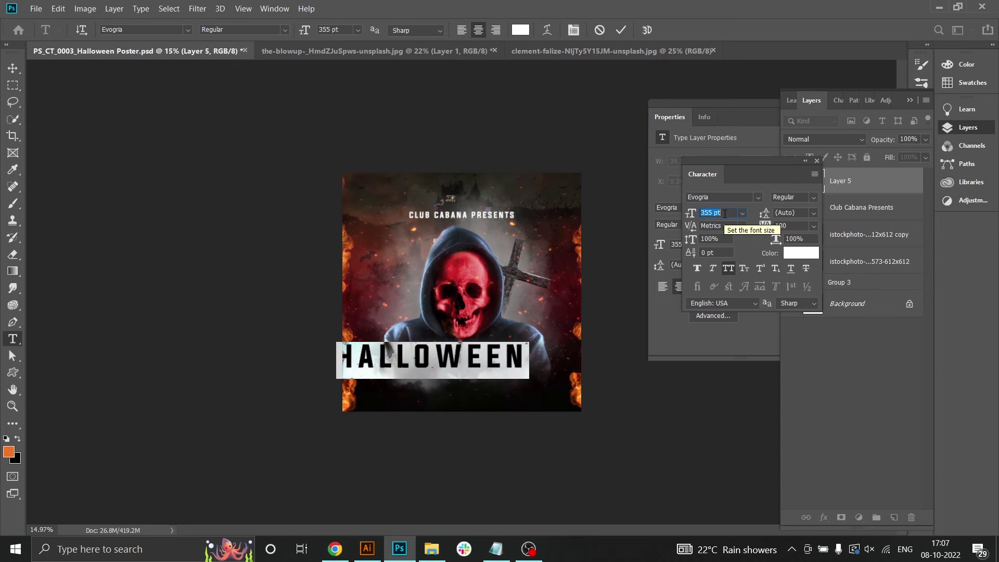
left_click(813, 225)
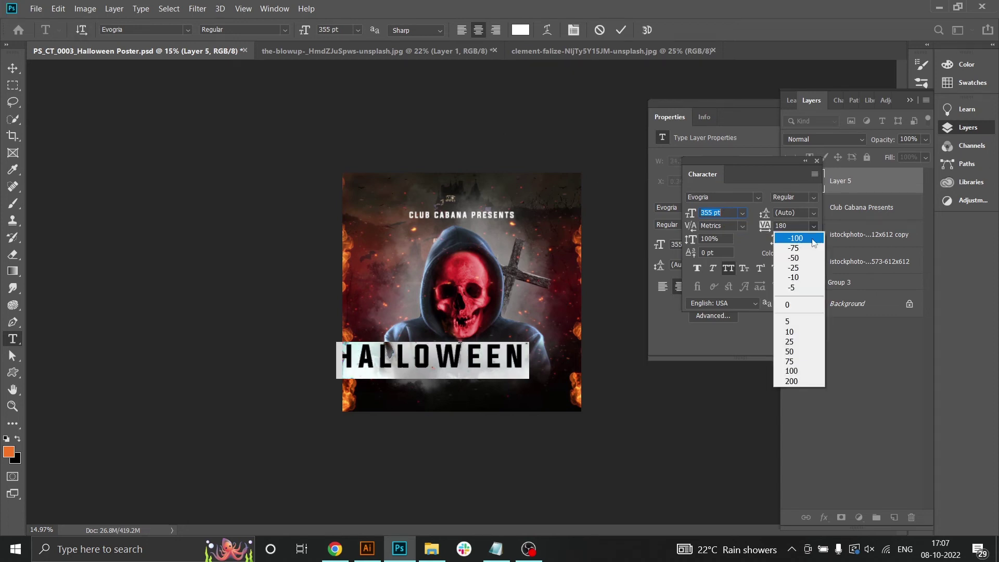
left_click(808, 292)
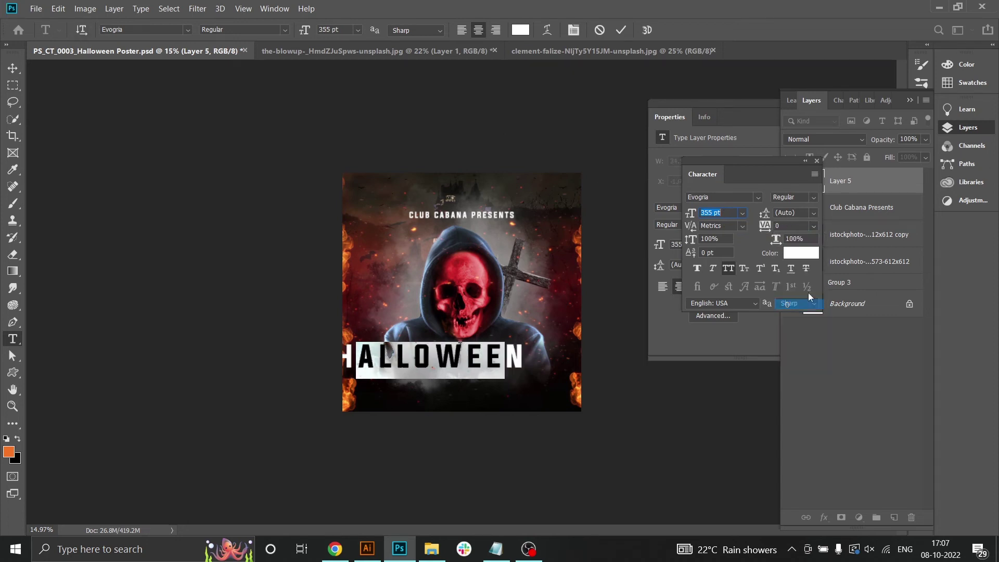
- Move the HALLOWEEN title below the skull and scale it up to about 409 pt
left_click(12, 68)
left_click_drag(472, 349, 497, 352)
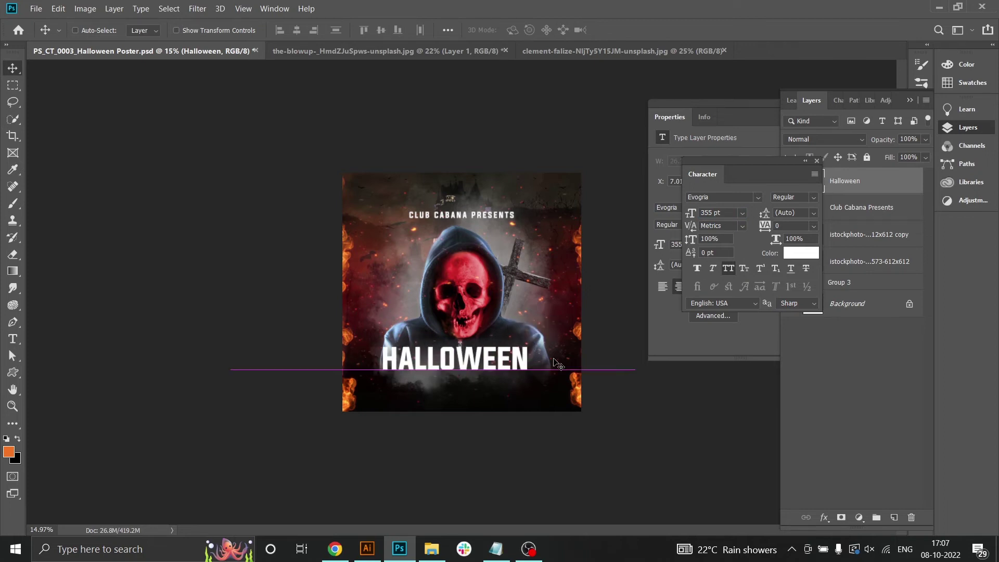
key("ctrl+t")
key("ctrl+plus")
key("ctrl+plus")
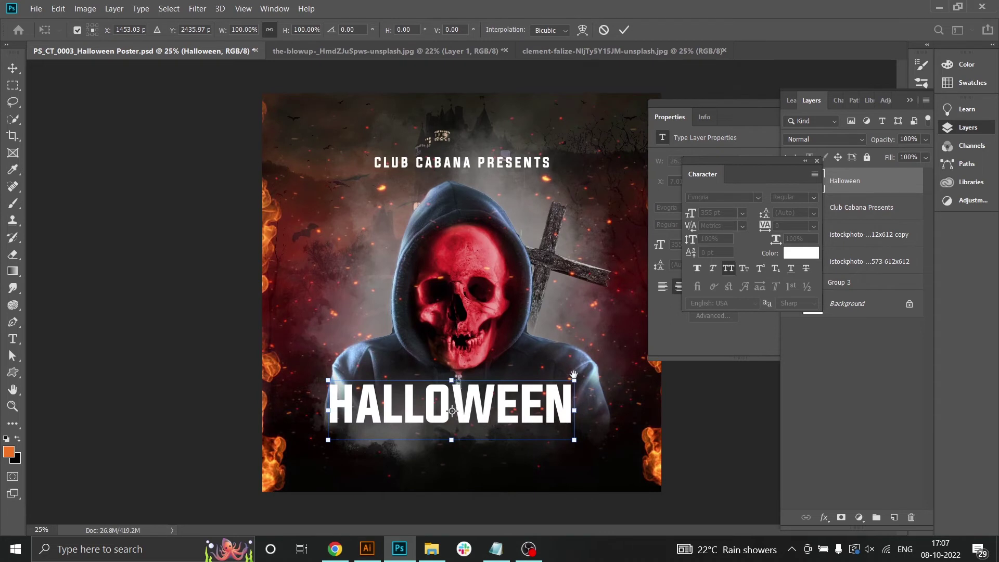
left_click_drag(573, 380, 518, 400)
key("Return")
- Center the HALLOWEEN title horizontally on the Background layer
left_click(867, 303, "ctrl")
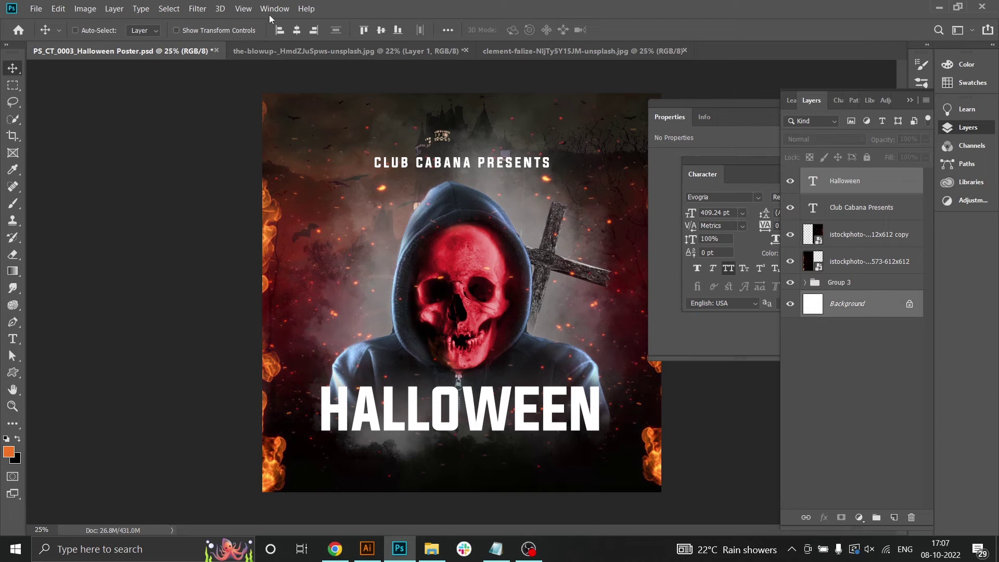
left_click(297, 31)
left_click(844, 189)
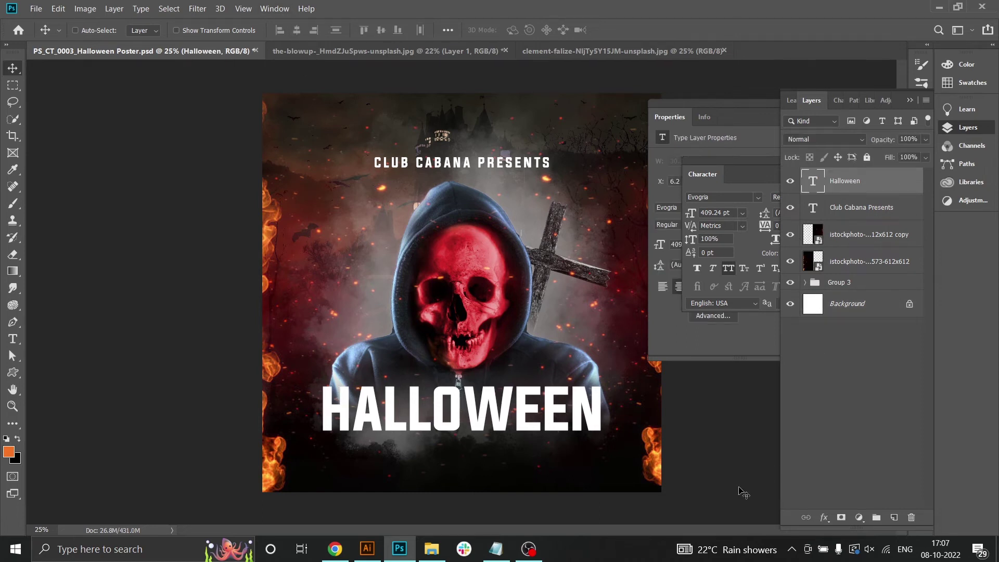
- Place the cracked stone image colin-watts-u4ijcCaprRc-unsplash from the Halloween folder over the title area of the poster
left_click(432, 549)
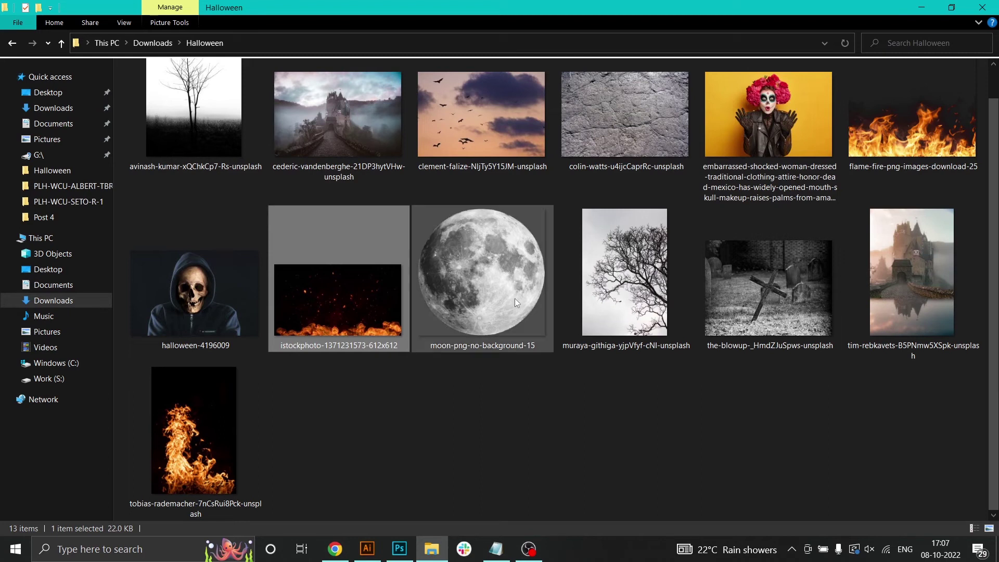
left_click_drag(614, 119, 461, 380)
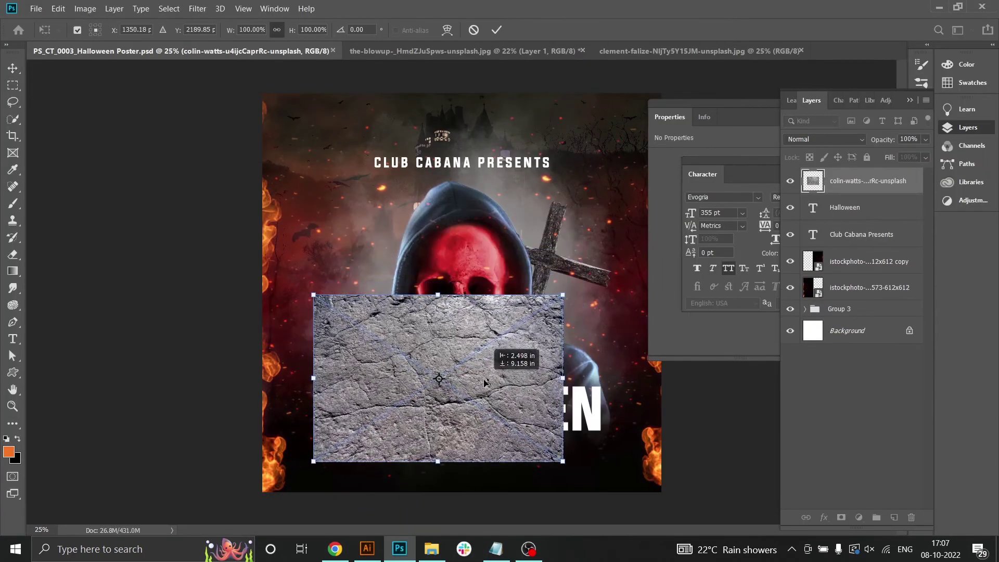
key("Return")
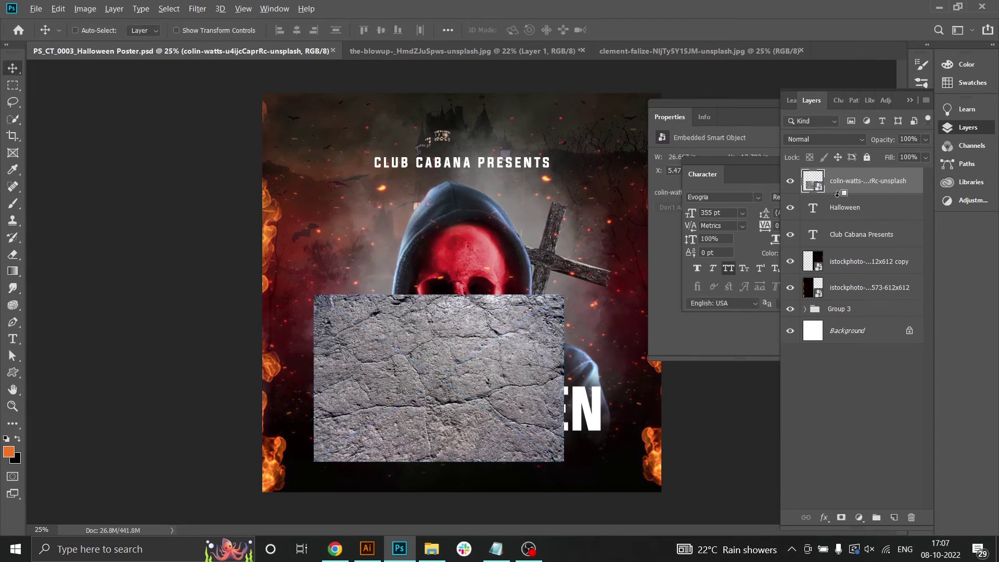
- Clip the stone texture to the HALLOWEEN text and scale it to cover all the letters
left_click(838, 194, "alt")
key("ctrl+t")
left_click_drag(566, 462, 553, 438)
key("Return")
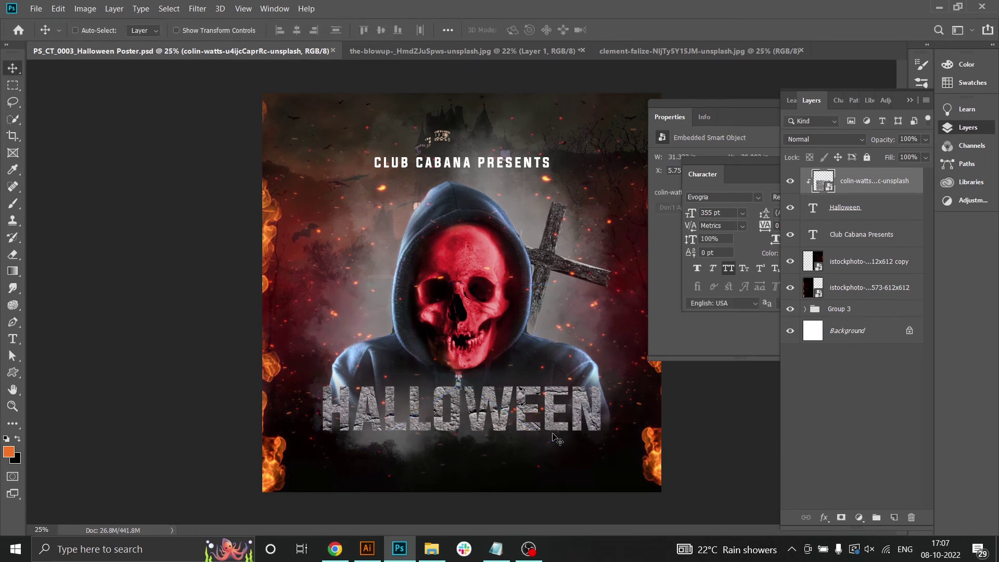
- Apply an Inner Shadow effect to the Halloween text layer
left_click(824, 517)
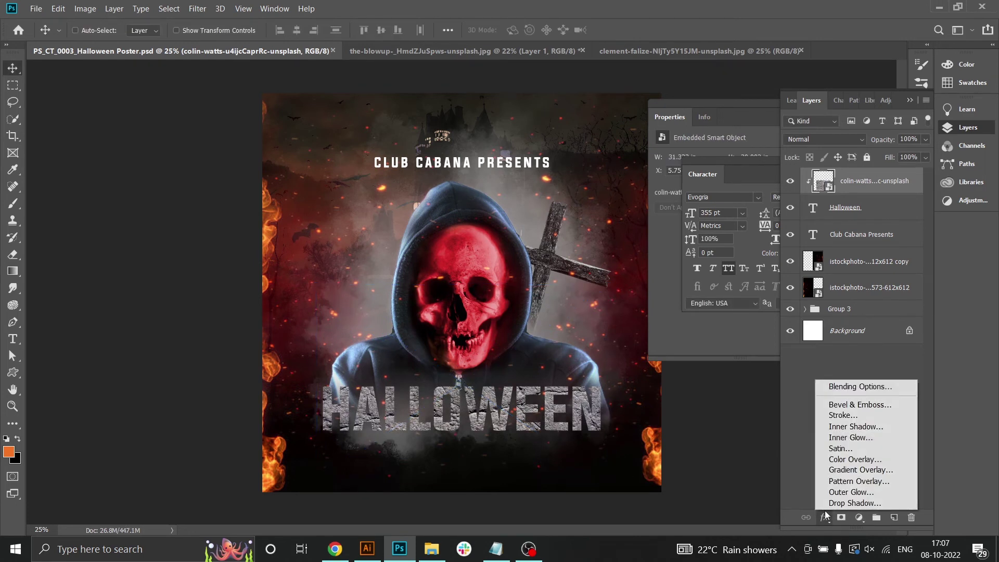
left_click(844, 427)
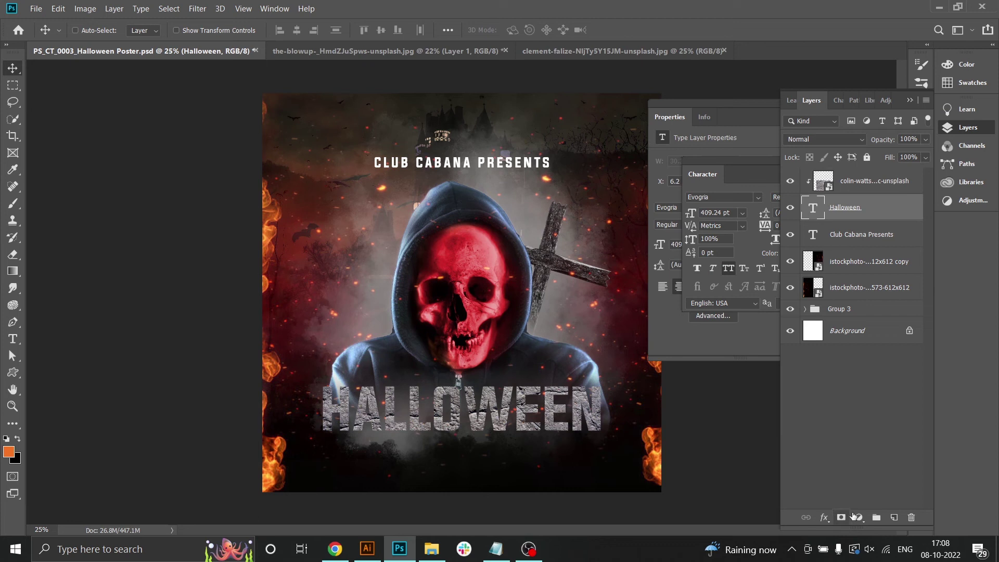
left_click(858, 518)
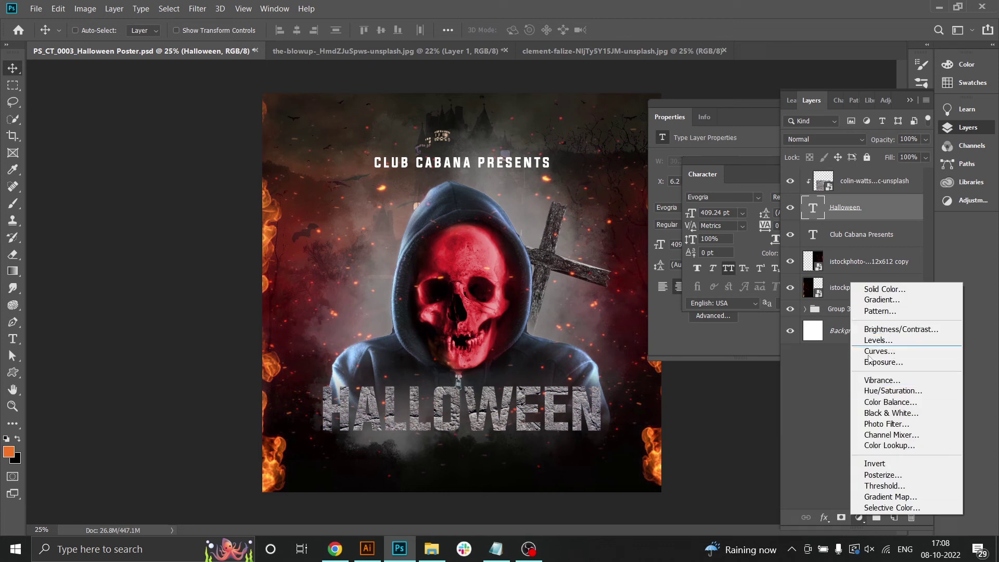
left_click(821, 520)
left_click(822, 520)
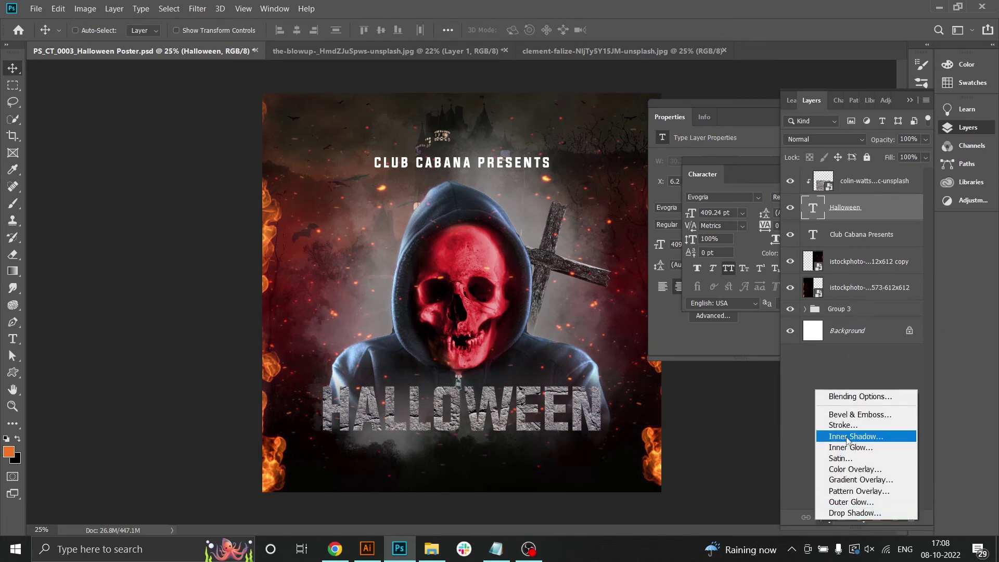
left_click(847, 438)
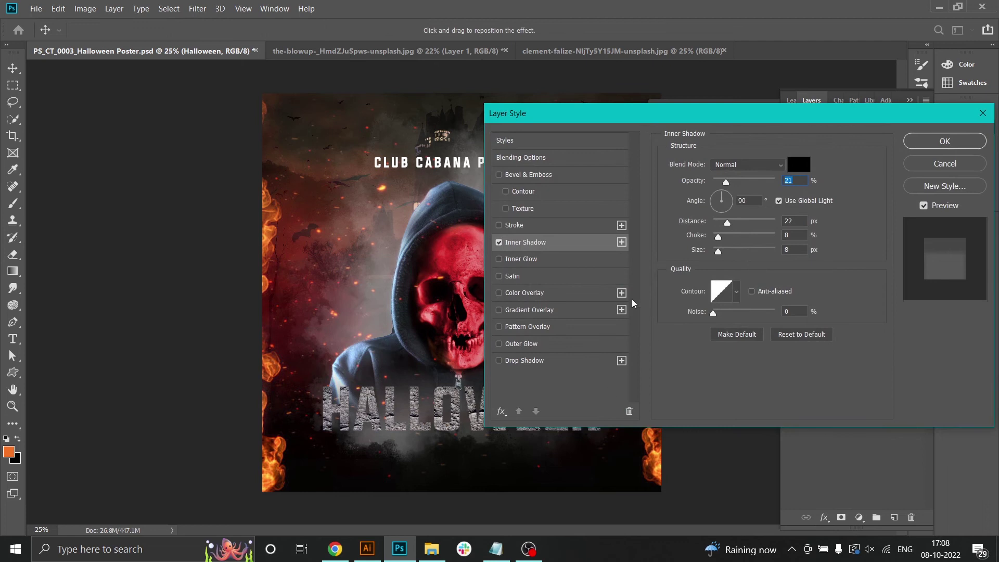
- Add a centered 4 px stroke to the HALLOWEEN title with a linear orange-yellow gradient at 70% opacity
left_click(514, 225)
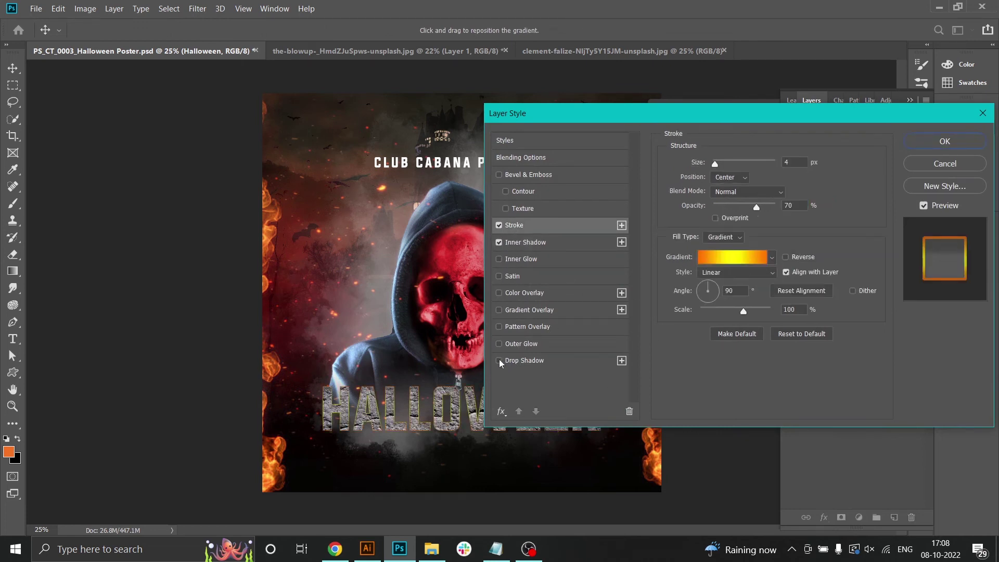
left_click_drag(708, 110, 759, 104)
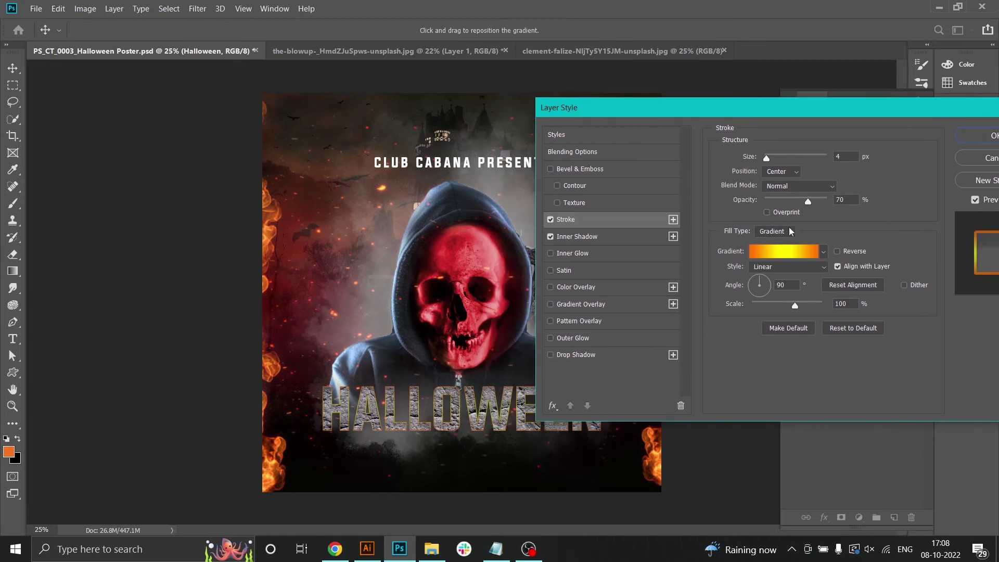
left_click(786, 253)
left_click(765, 133)
- Add a drop shadow with 21 px distance, 13% spread and 21 px size, and set the inner shadow to 36 px distance and 27 px size
left_click(595, 355)
left_click_drag(775, 218, 771, 250)
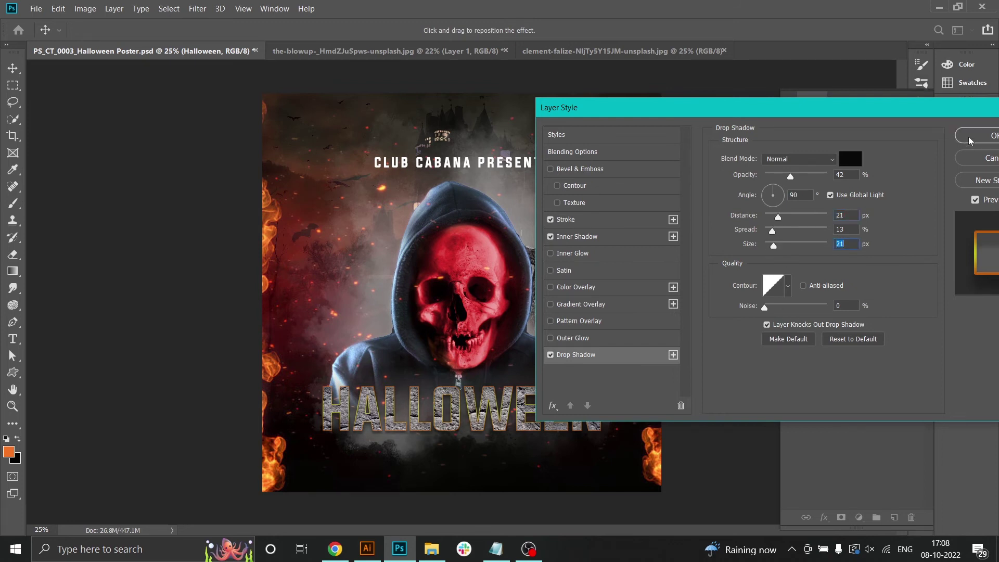
left_click(574, 238)
left_click_drag(780, 215, 776, 248)
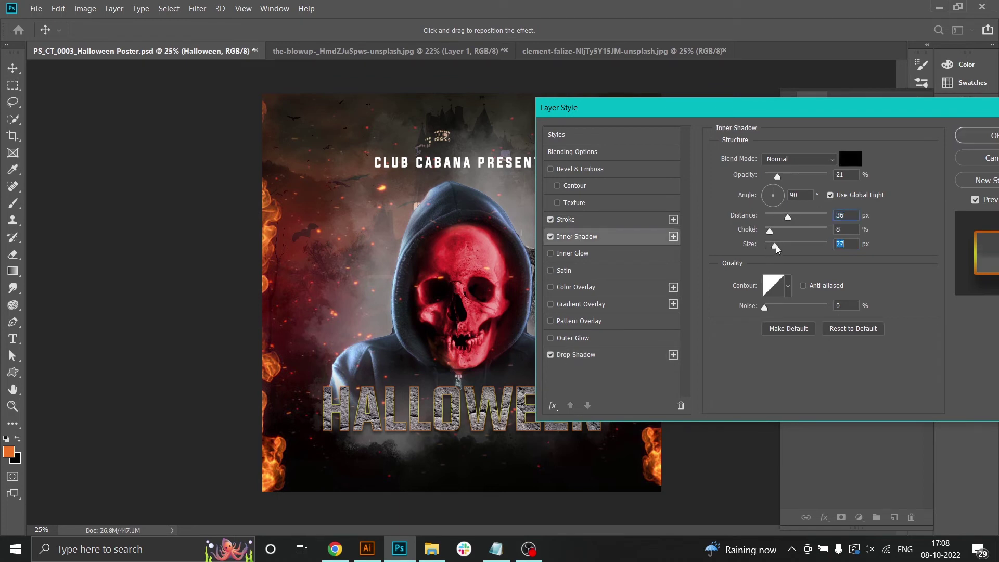
- Add a white Inner Glow to the HALLOWEEN title with 33% opacity and apply the layer style
left_click(588, 258)
left_click(751, 199)
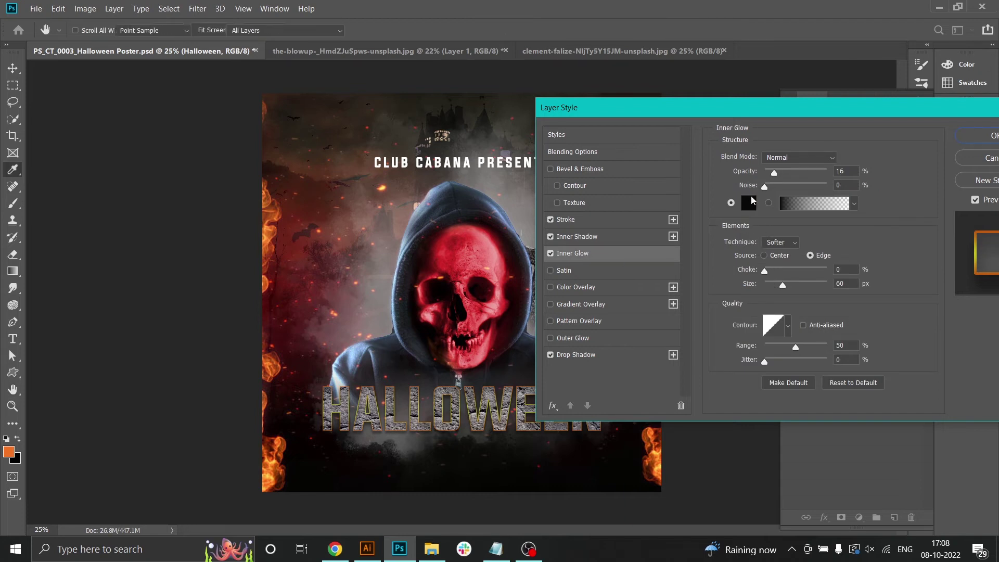
left_click_drag(643, 320, 622, 295)
key("Return")
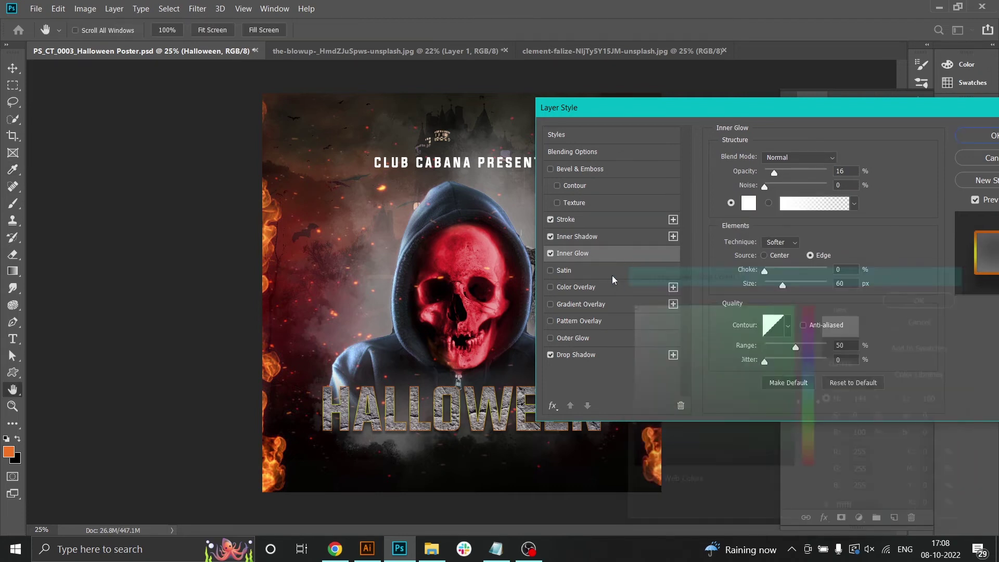
mouse_move(775, 173)
left_mouse_down()
mouse_move(806, 173)
mouse_move(785, 173)
left_mouse_up()
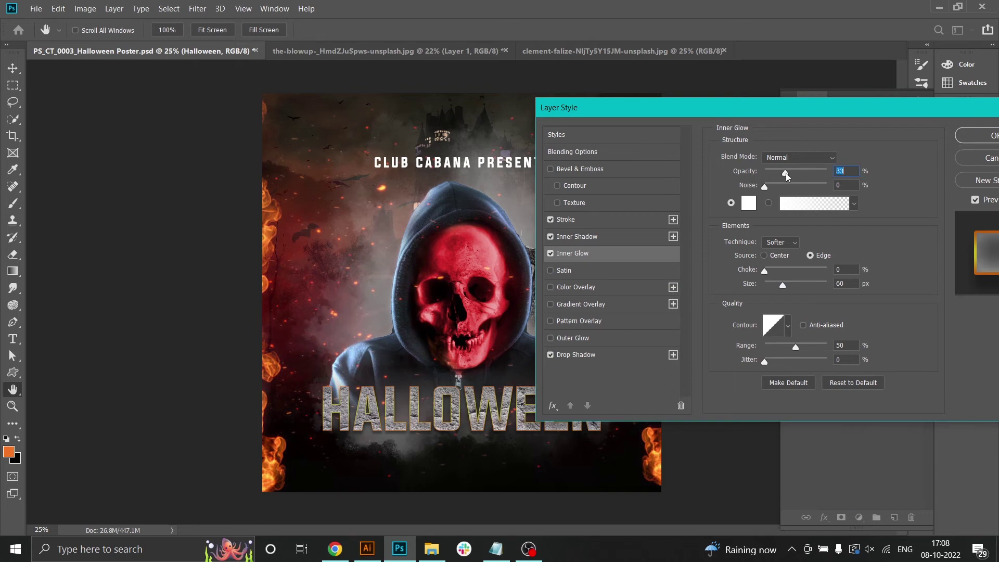
key("Return")
- Add a text layer reading Party below the HALLOWEEN title and move it above the clipped stone layer
key("ctrl+plus")
left_click_drag(518, 498, 506, 357)
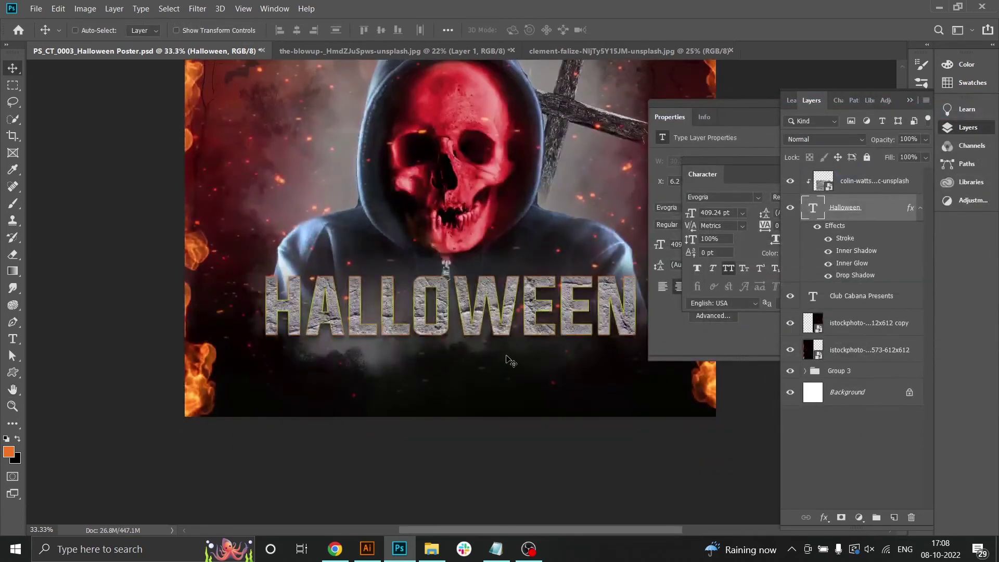
key("t")
left_click(467, 367)
type("Party")
key("ctrl+Return")
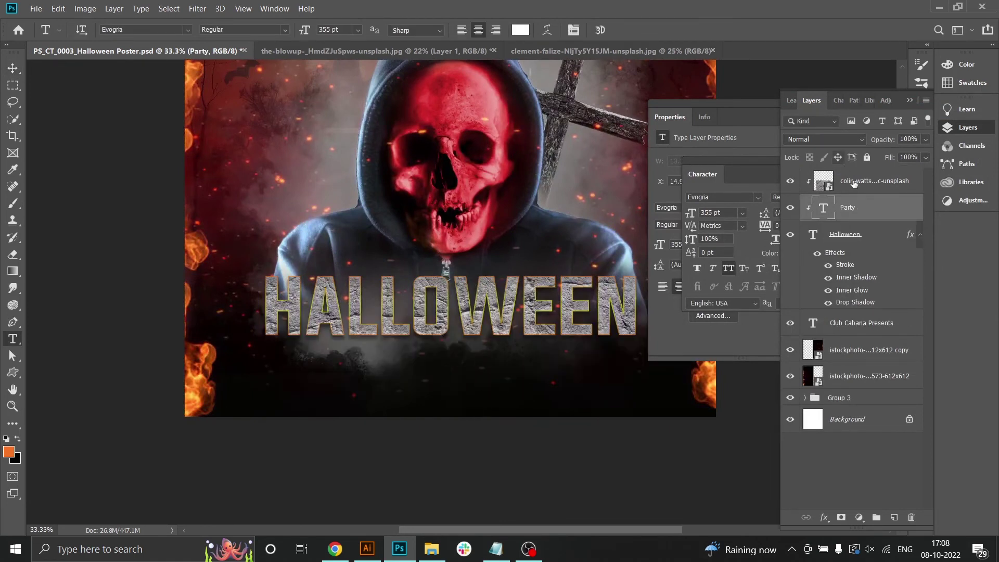
left_click_drag(861, 213, 858, 182)
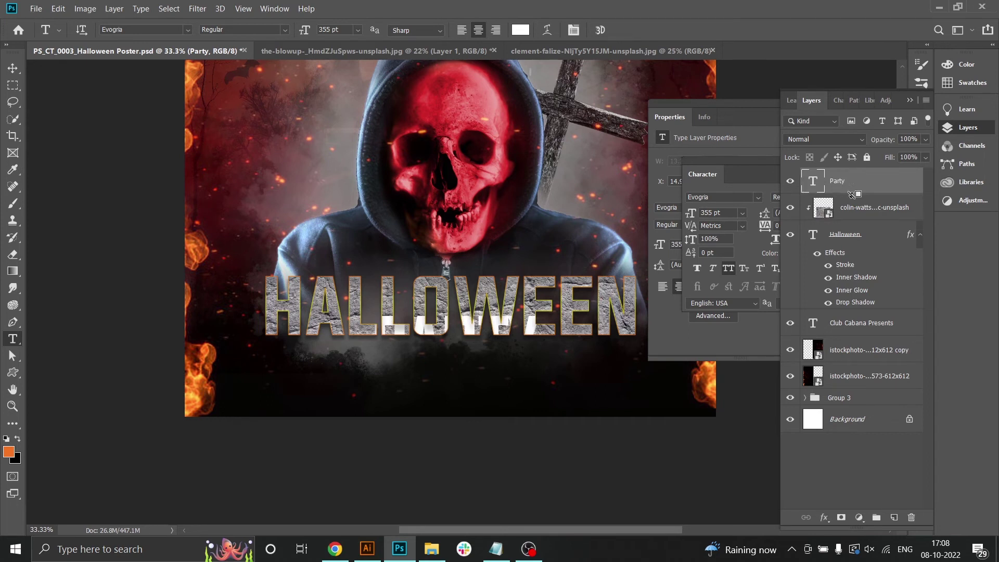
- Set the Party text in Edwardian Script ITC without All Caps and position it just under the HALLOWEEN title
left_click(188, 30)
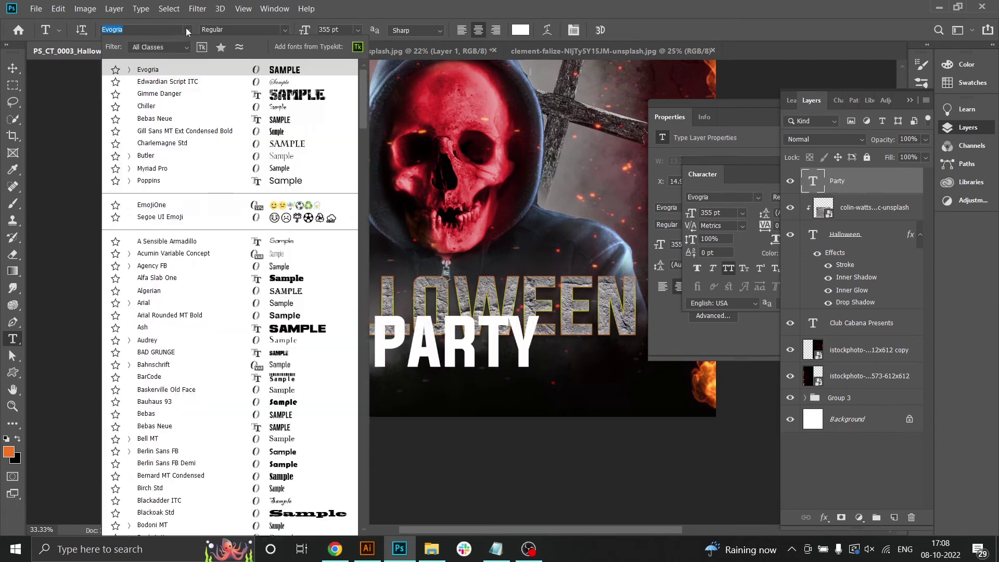
left_click(191, 82)
left_click(726, 271)
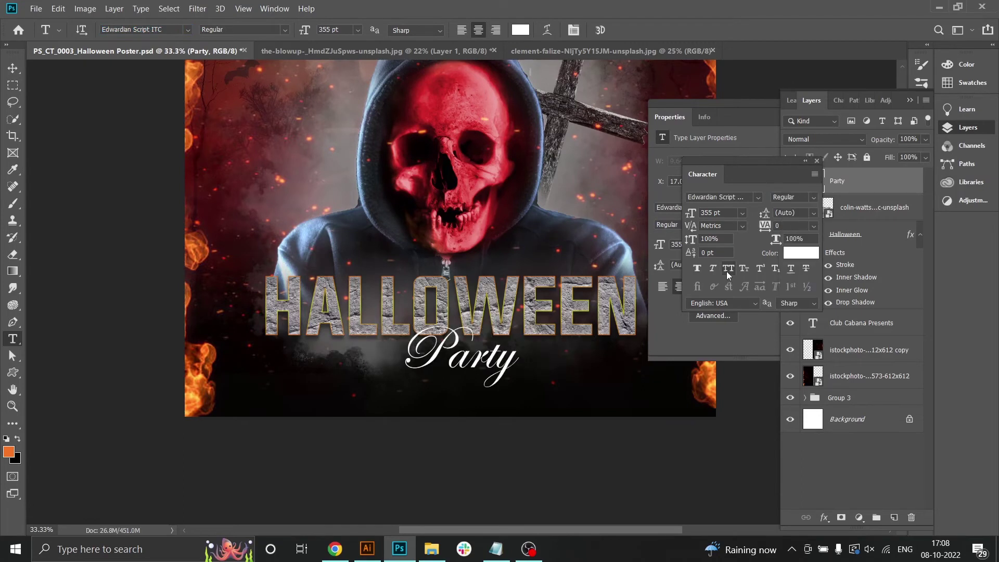
left_click(13, 69)
left_click_drag(456, 359, 448, 353)
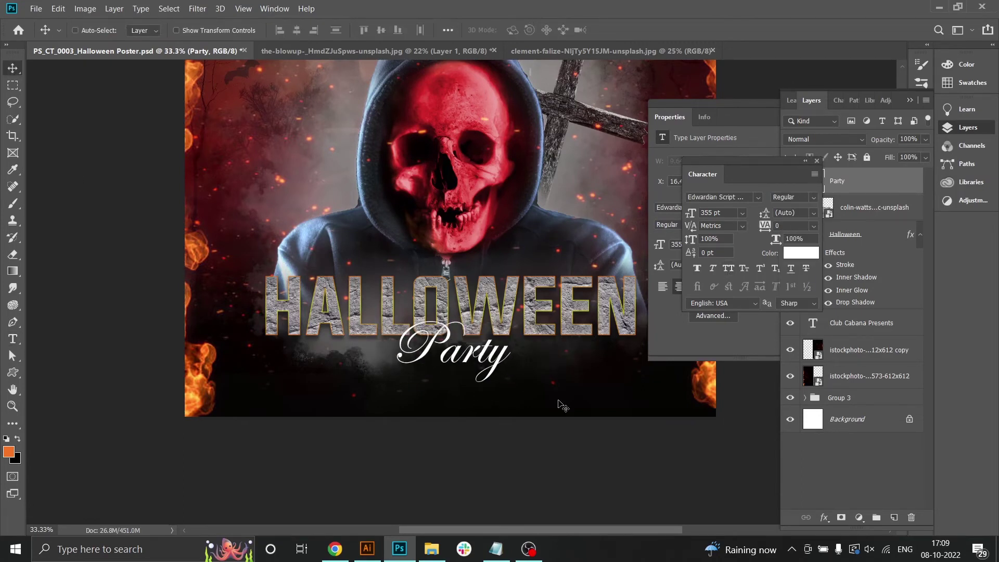
- Give the Party text a red ff0000 Outer Glow at 49% opacity and 21 px size, plus a 42% opacity Drop Shadow
left_click(824, 517)
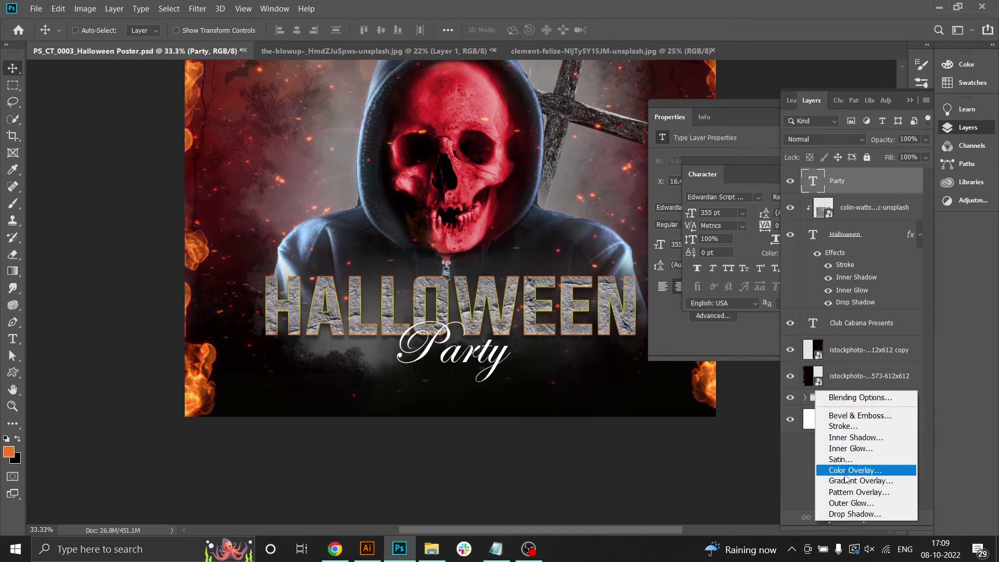
left_click(842, 503)
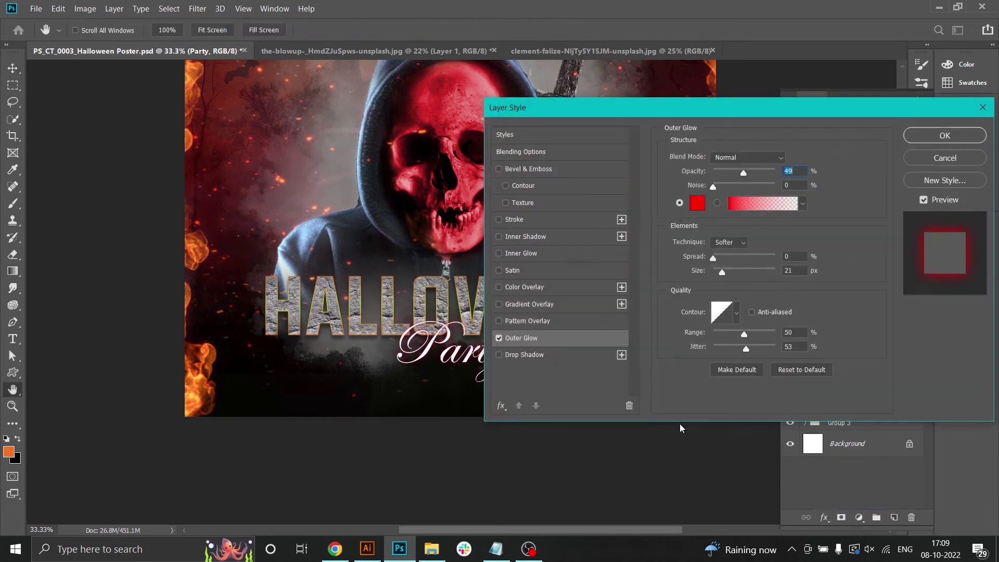
left_click(698, 204)
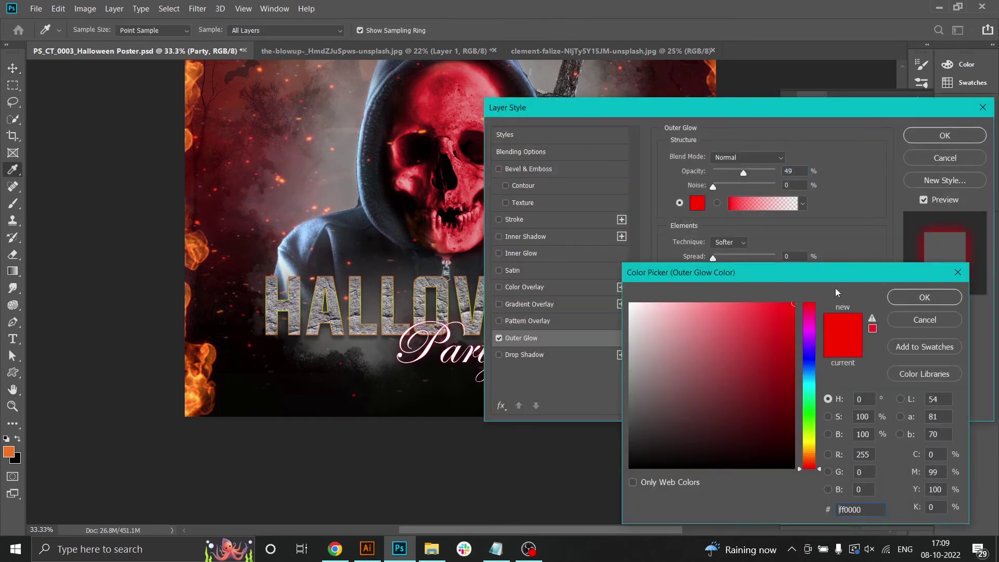
left_click(947, 297)
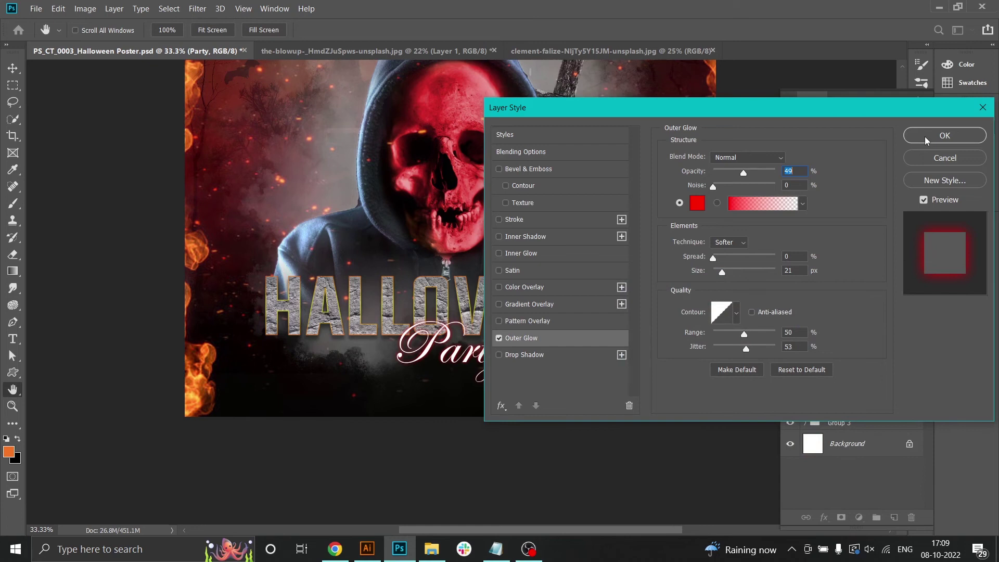
left_click(523, 356)
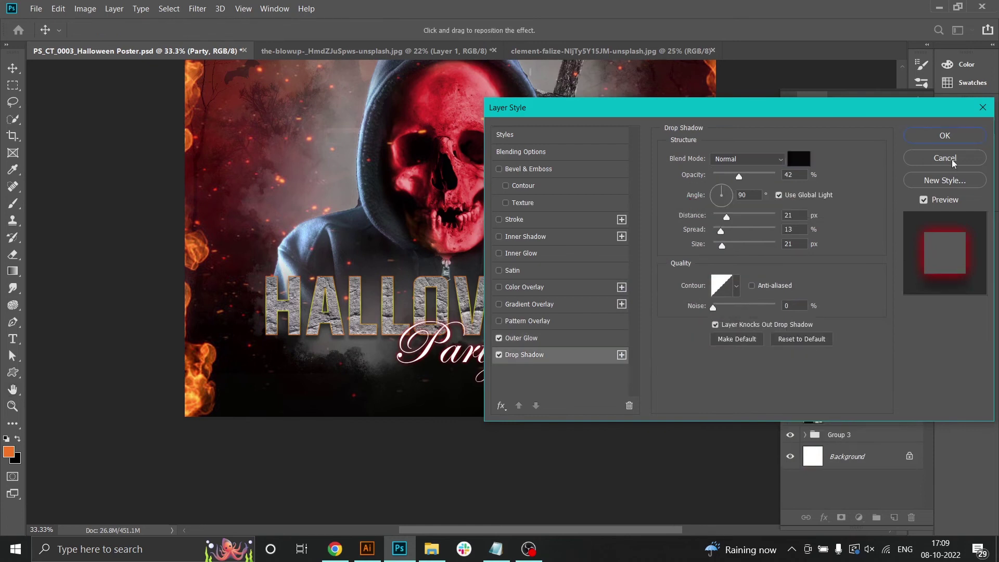
left_click(945, 136)
- Close the Properties panel and center the Party and Halloween text layers horizontally on the Background layer
left_click(752, 108)
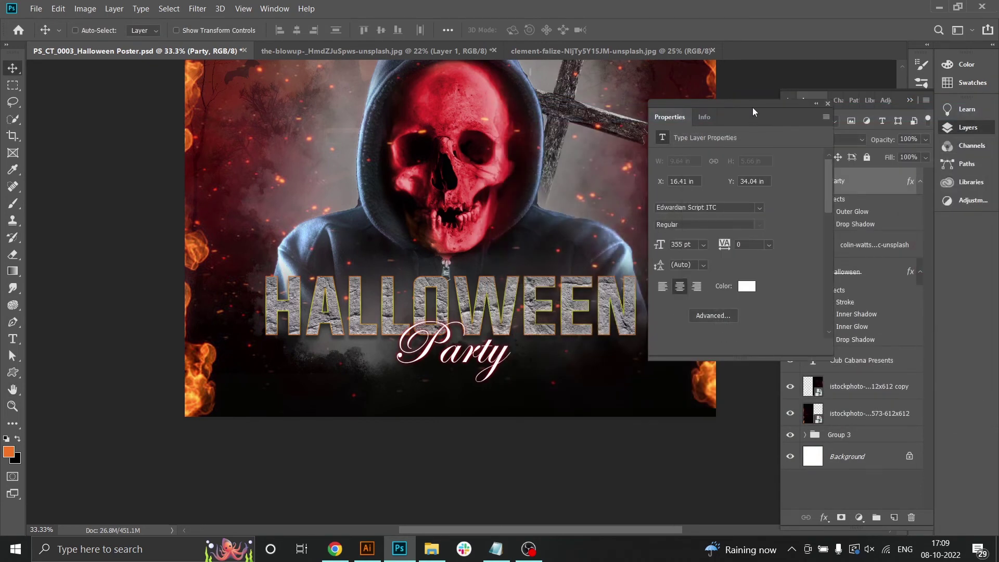
left_click(827, 103)
key("ctrl+0")
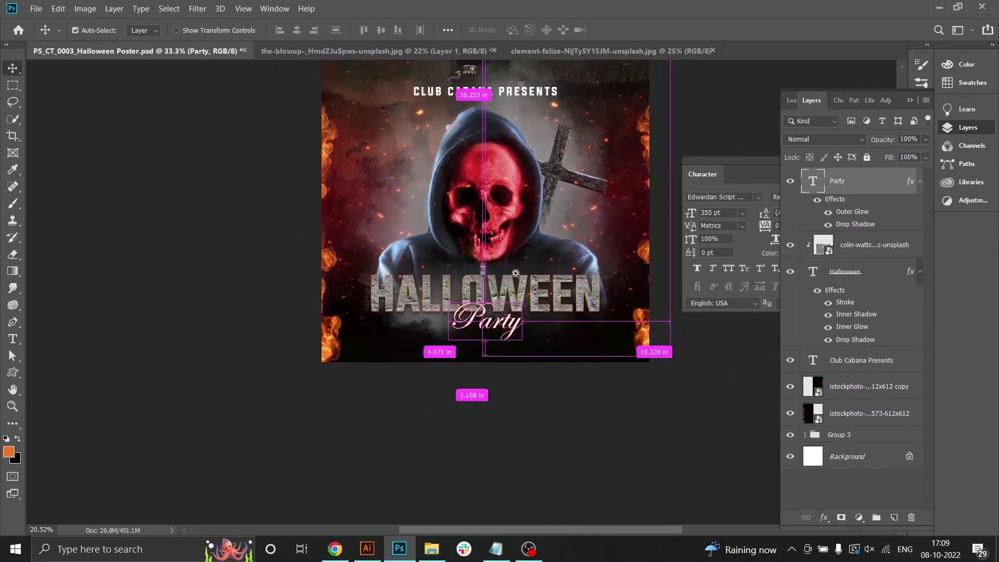
left_click(853, 272, "ctrl")
left_click(862, 462, "ctrl")
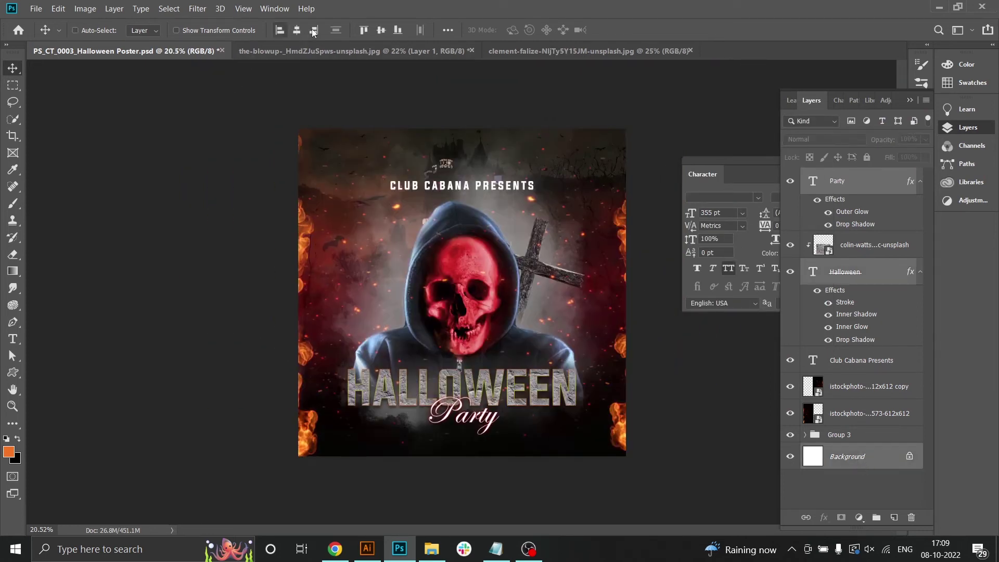
left_click(297, 30)
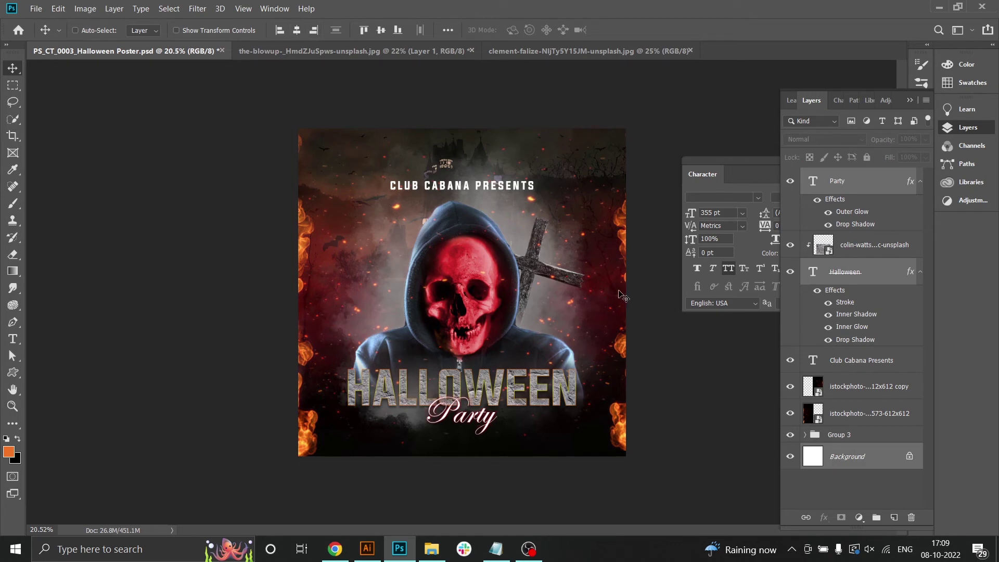
- Copy the venue's address line from the Notepad notes and paste it into a new text layer over the poster
left_click(492, 553)
left_click_drag(746, 311, 996, 305)
key("ctrl+c")
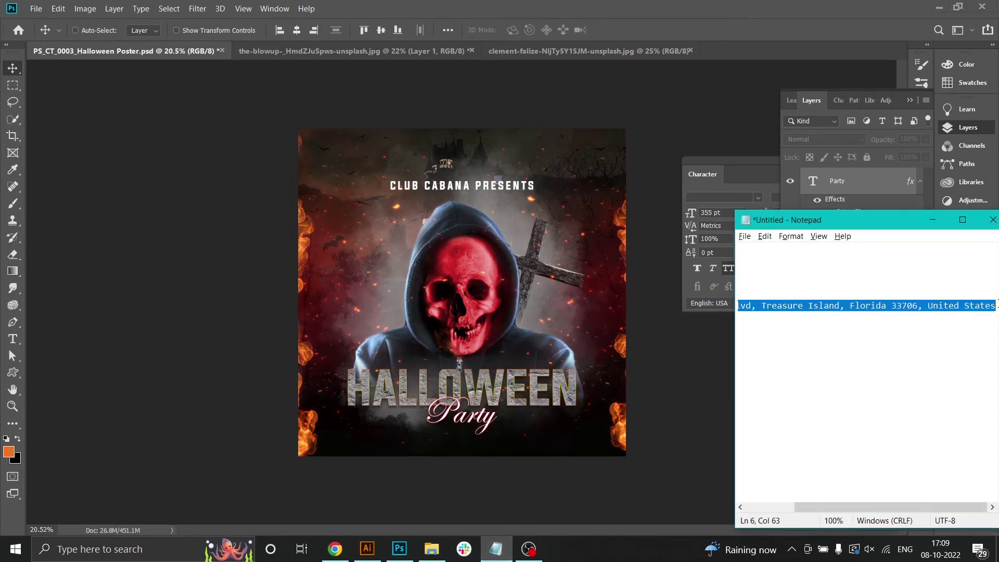
left_click(419, 262)
key("t")
left_click(407, 267)
key("ctrl+v")
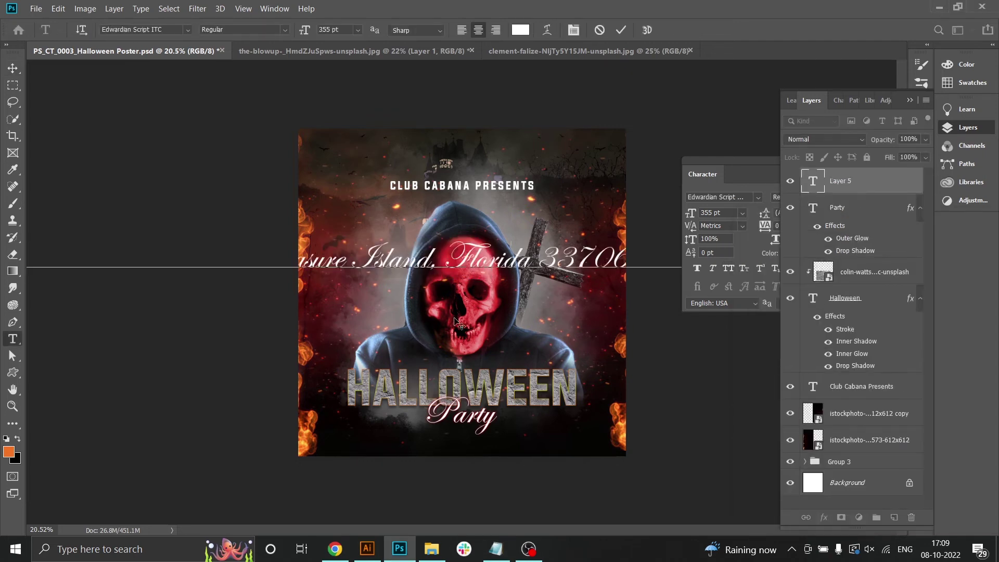
- Change the font of the whole address text to Evogria
key("ctrl+a")
left_click(186, 30)
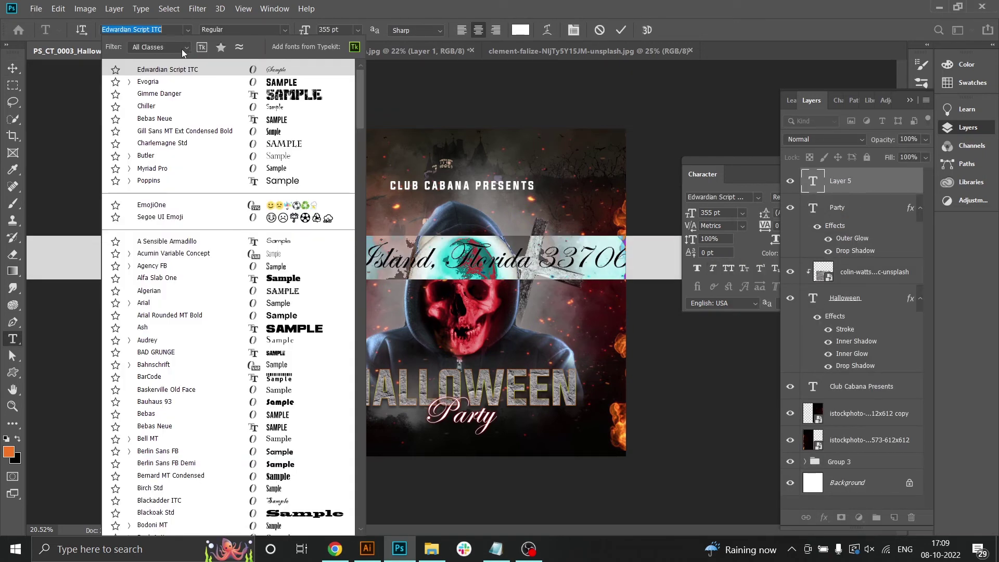
left_click(179, 83)
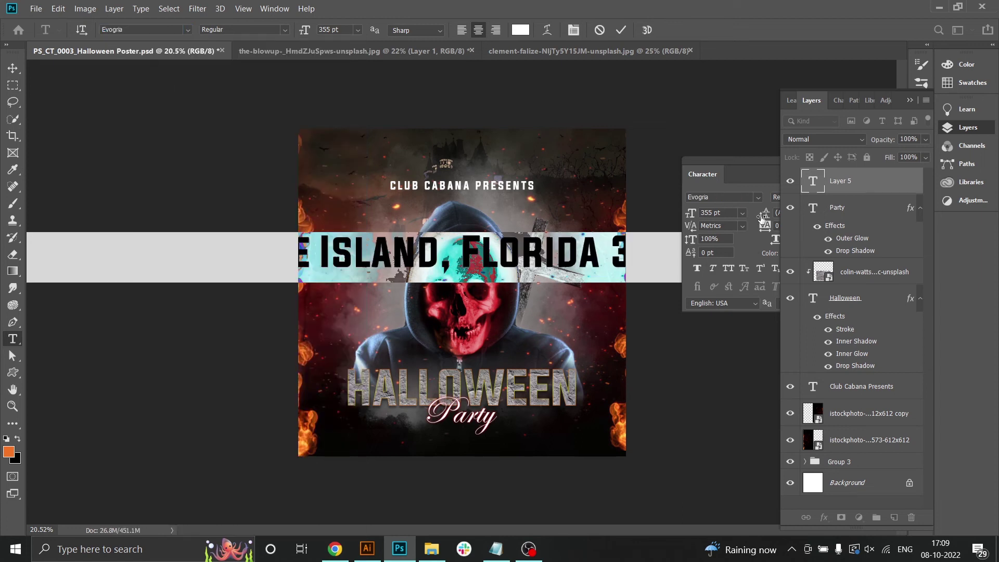
- Reduce the font size of the whole address text to 95 pt
left_click(717, 212)
key("shift+Down")
key("shift+Down")
key("shift+Down")
key("shift+Down")
key("shift+Down")
key("shift+Down")
key("shift+Down")
key("shift+Down")
key("shift+Down")
key("shift+Down")
key("shift+Down")
key("shift+Down")
key("shift+Down")
key("shift+Down")
key("shift+Down")
key("shift+Down")
key("shift+Down")
key("shift+Down")
key("shift+Down")
key("shift+Down")
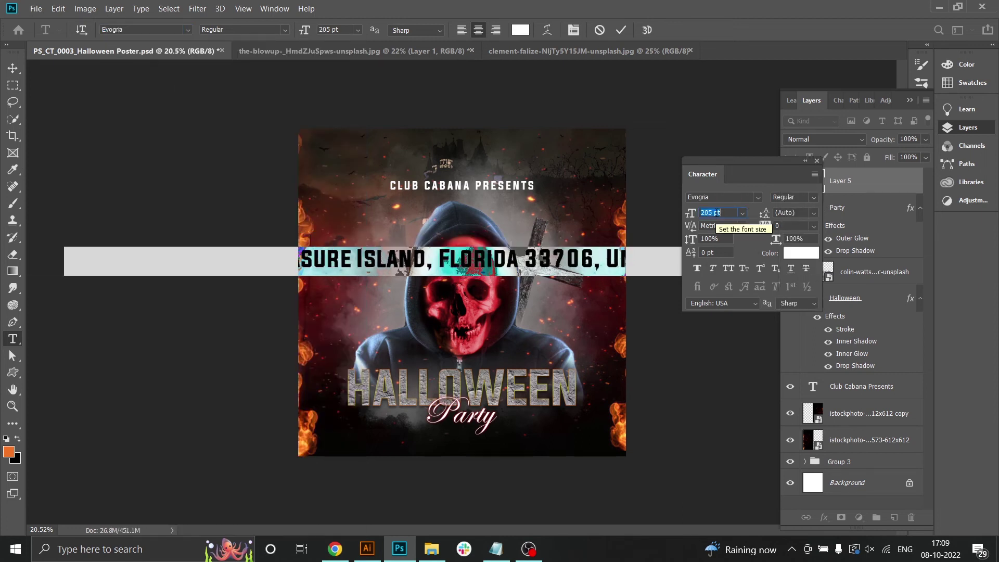
key("shift+Down")
key("shift+Down")
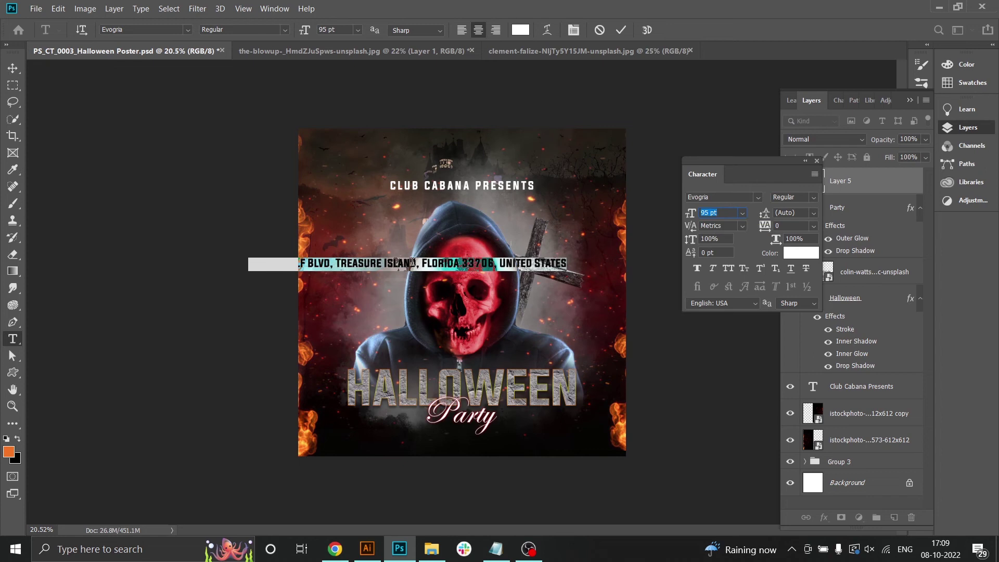
- Break the address into two lines before the state name and move it below the Party text
left_click(423, 264)
key("Return")
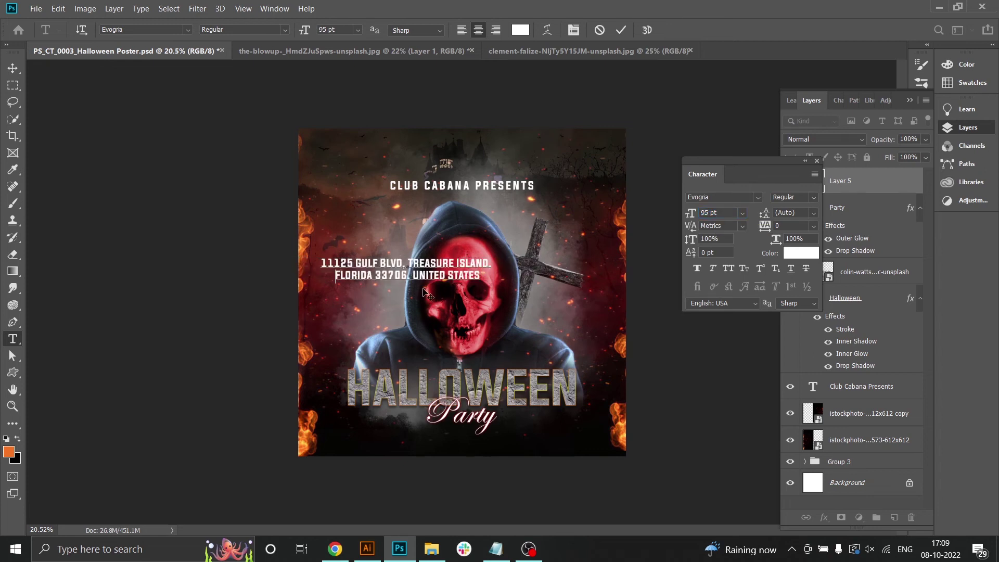
left_click(17, 68)
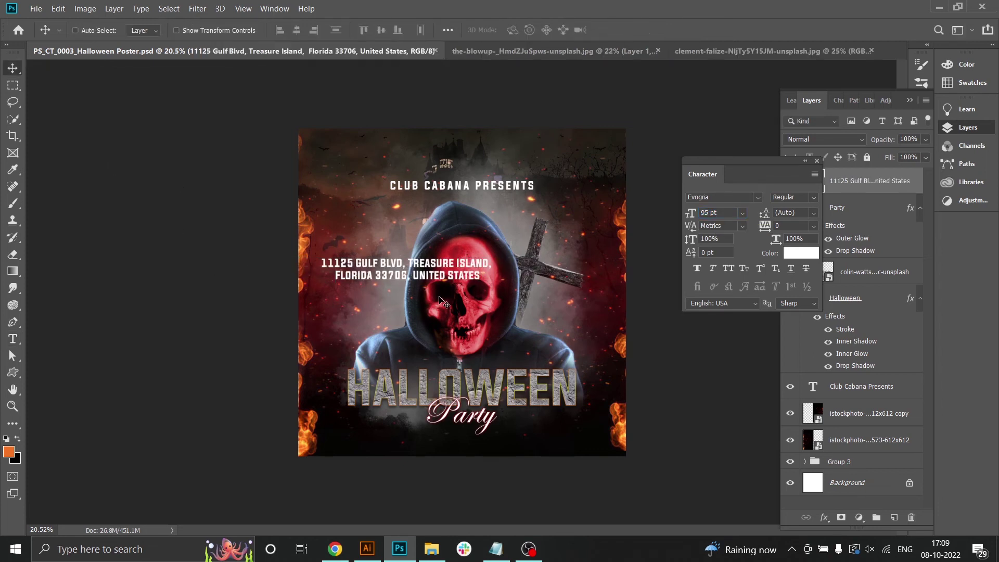
left_click_drag(517, 401, 499, 443)
- Remove the trailing space from the address's first line and set the whole text to 81 pt
key("t")
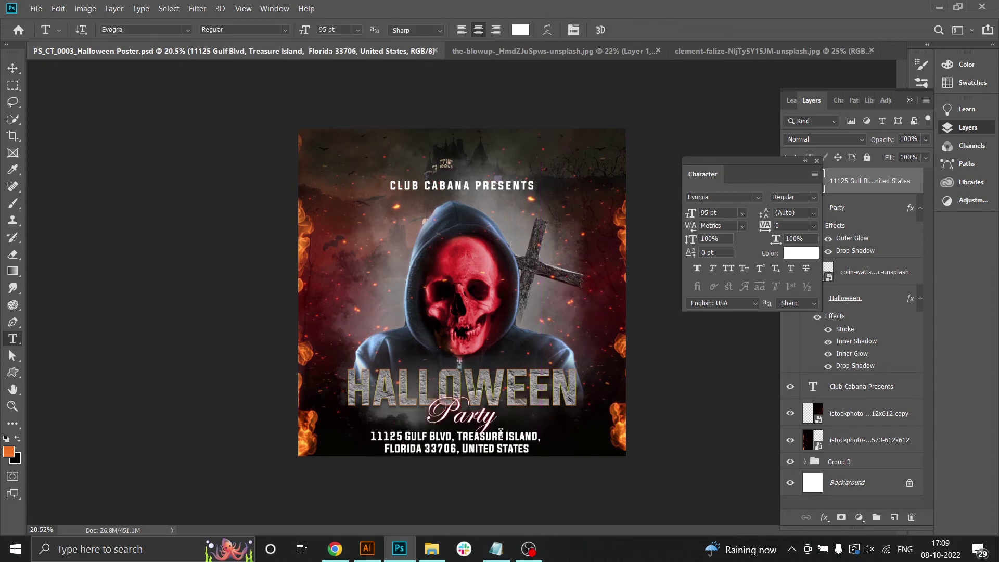
left_click(501, 435)
key("ctrl+a")
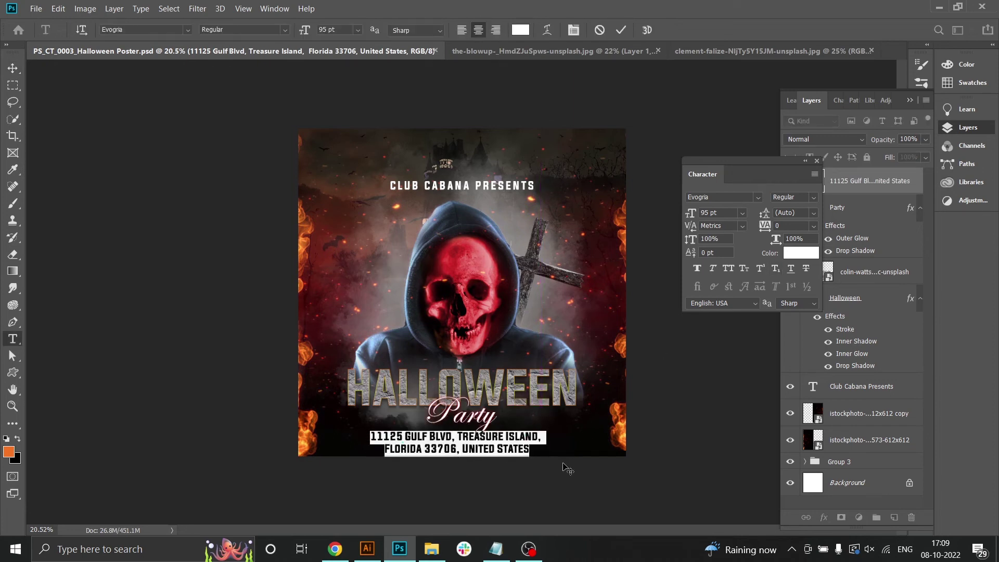
left_click(543, 436)
key("BackSpace")
key("ctrl+a")
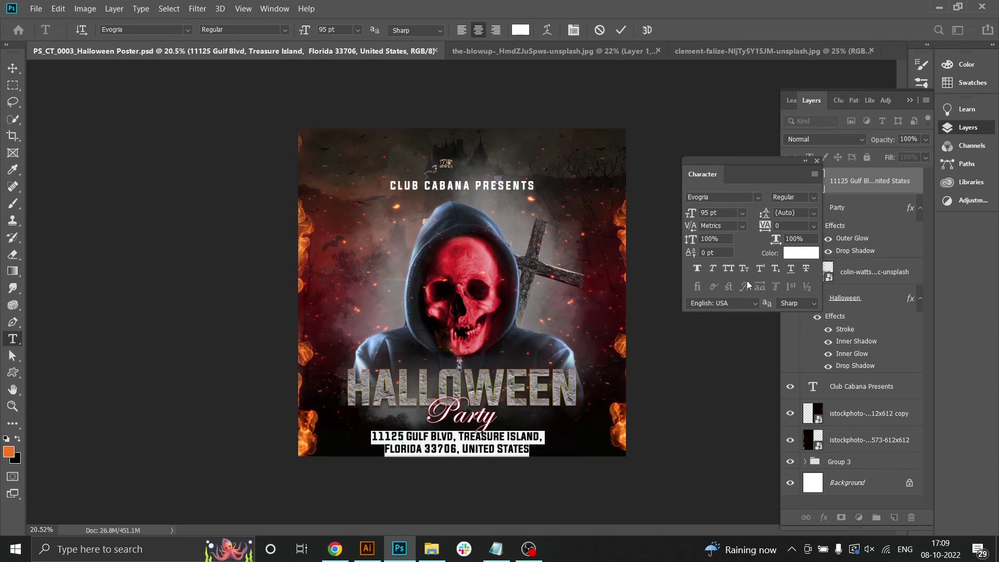
left_click(723, 214)
scroll(723, 214, "down", 14)
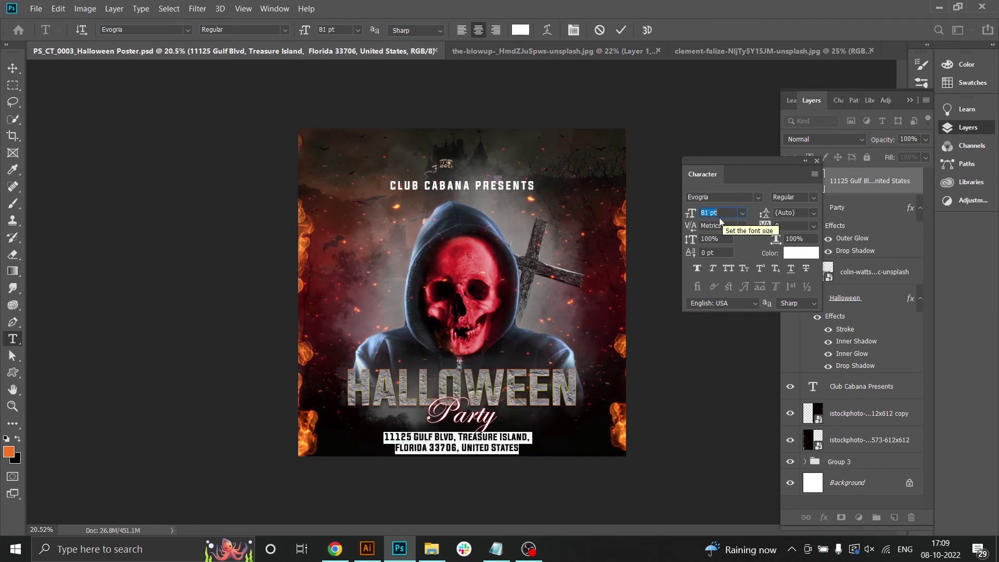
- Join the address back into a single line and reduce the whole text to 71 pt
left_click(527, 436)
key("Delete")
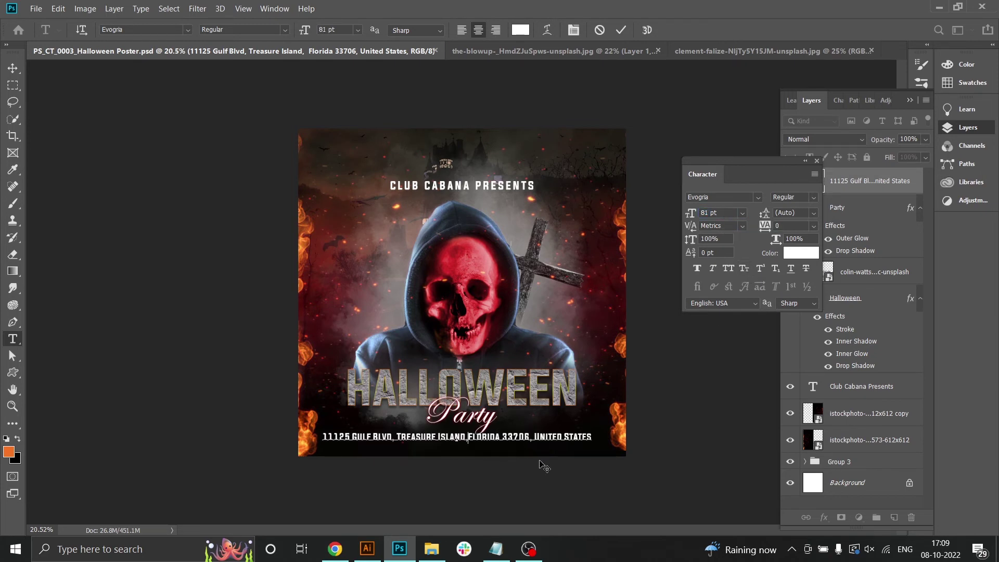
key("ctrl+a")
left_click(714, 214)
scroll(715, 214, "down", 10)
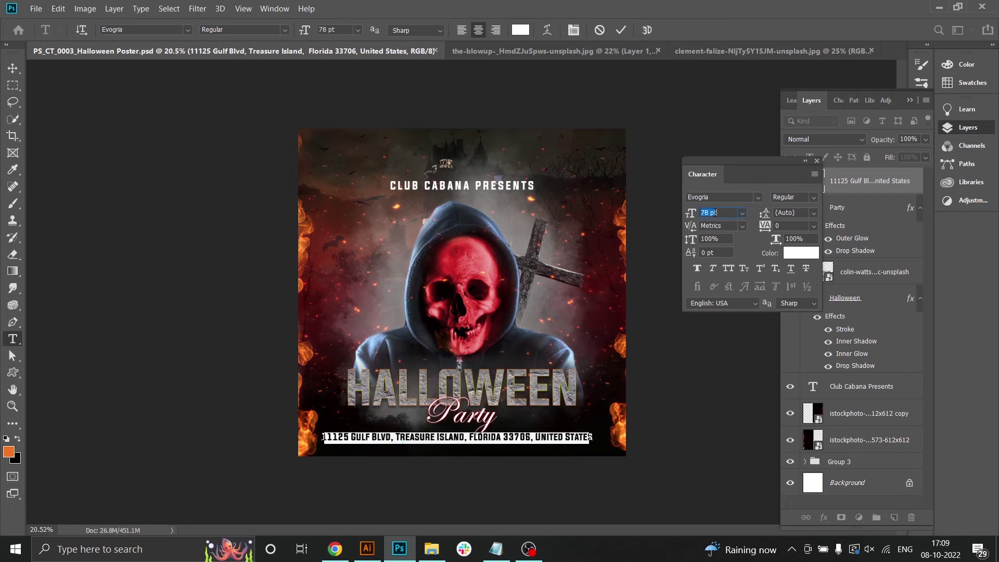
- Insert "Venue:" in front of the address and commit the text
left_click(338, 437)
type("VEN")
type("ue:")
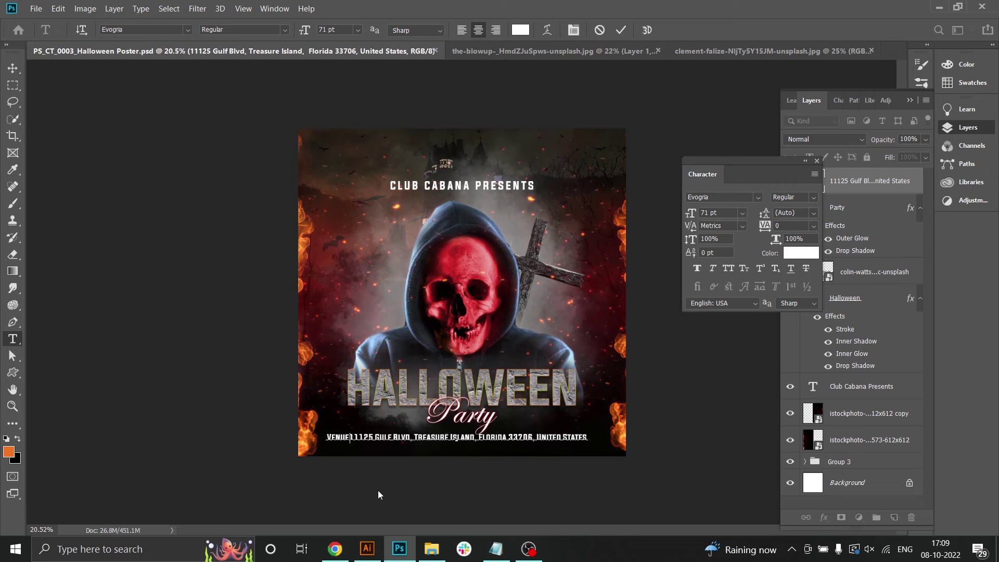
left_click(378, 490)
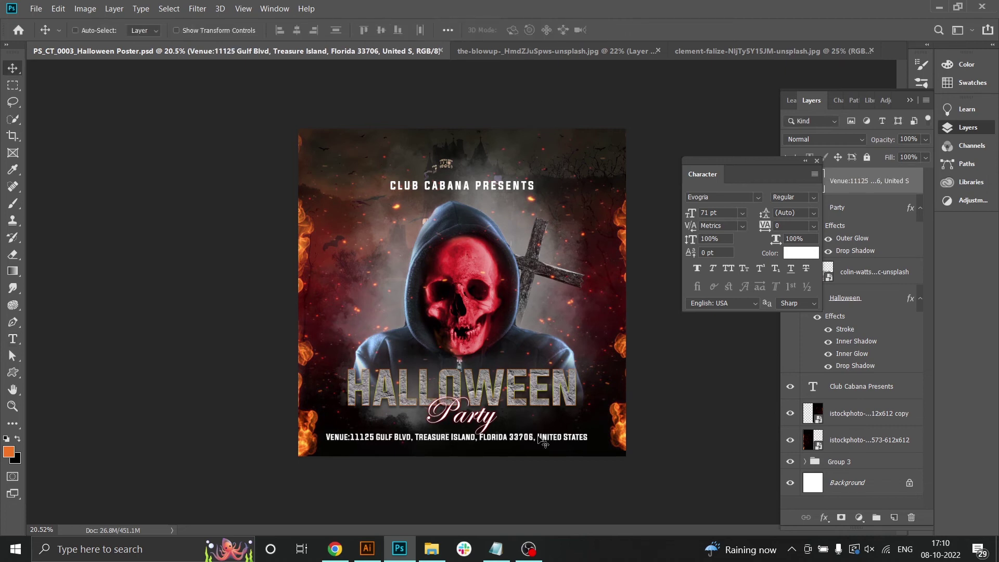
- Set the font size of the entire venue line to 67 pt
left_click(510, 435)
key("ctrl+a")
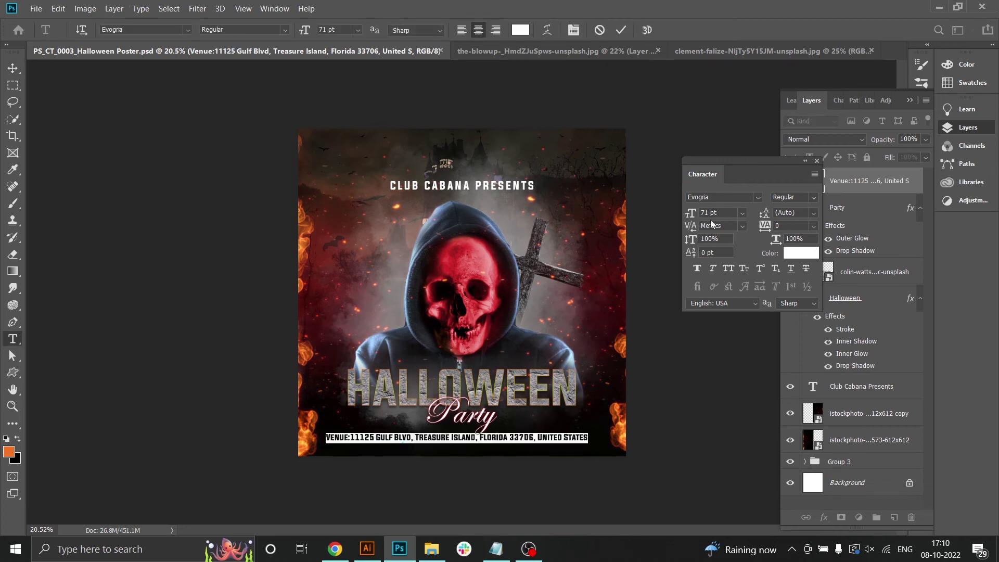
scroll(708, 213, "down", 4)
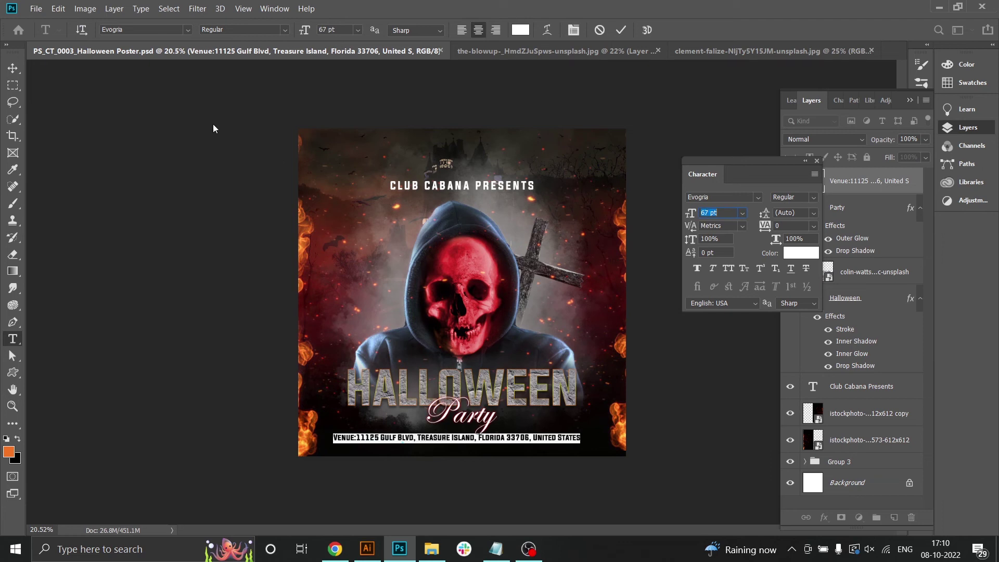
- Center the venue line horizontally on the Background layer and shift it down by about 0.417 in
left_click(12, 67)
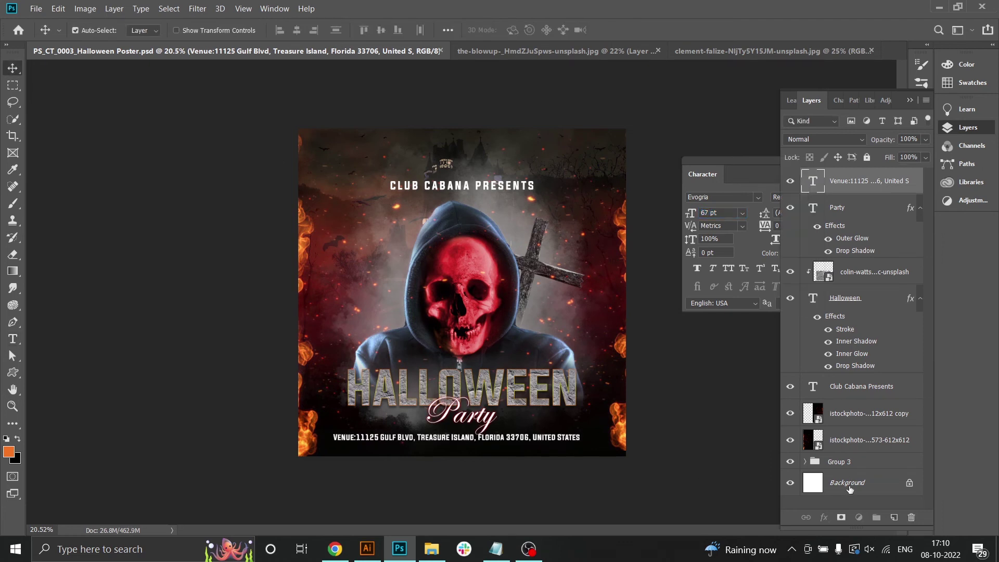
left_click(297, 30)
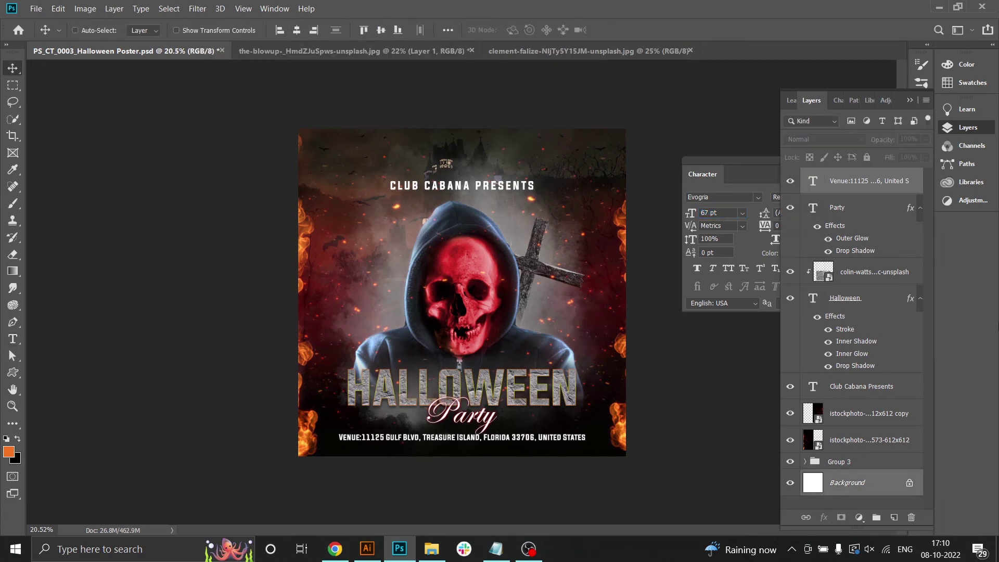
left_click(876, 187)
left_click_drag(582, 410, 582, 413)
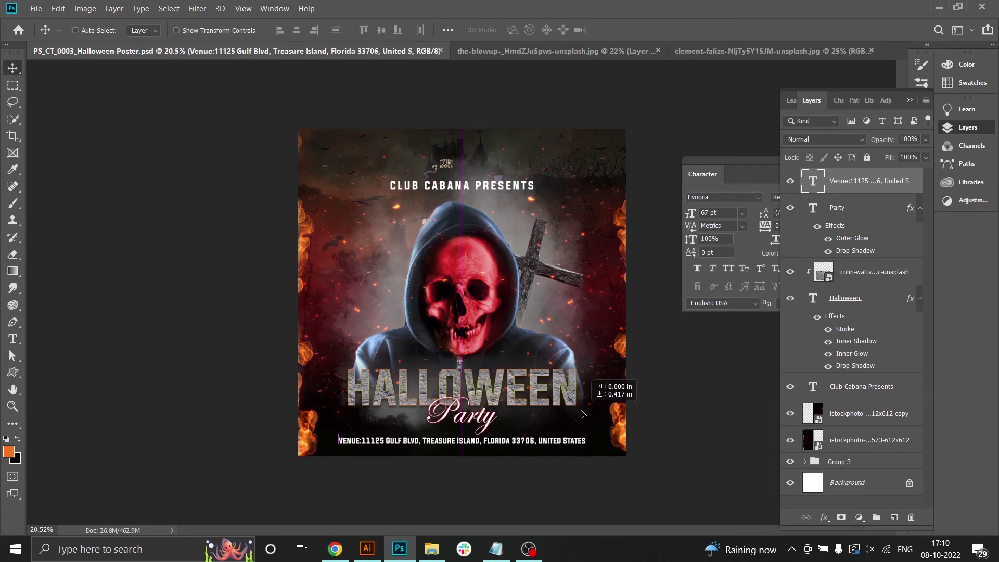
key("ctrl+minus")
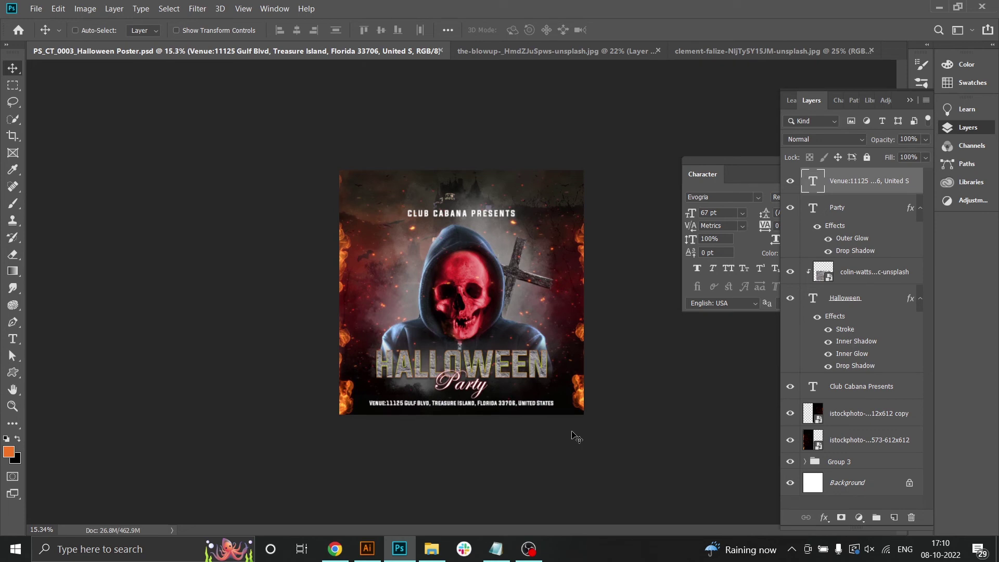
key("ctrl+plus")
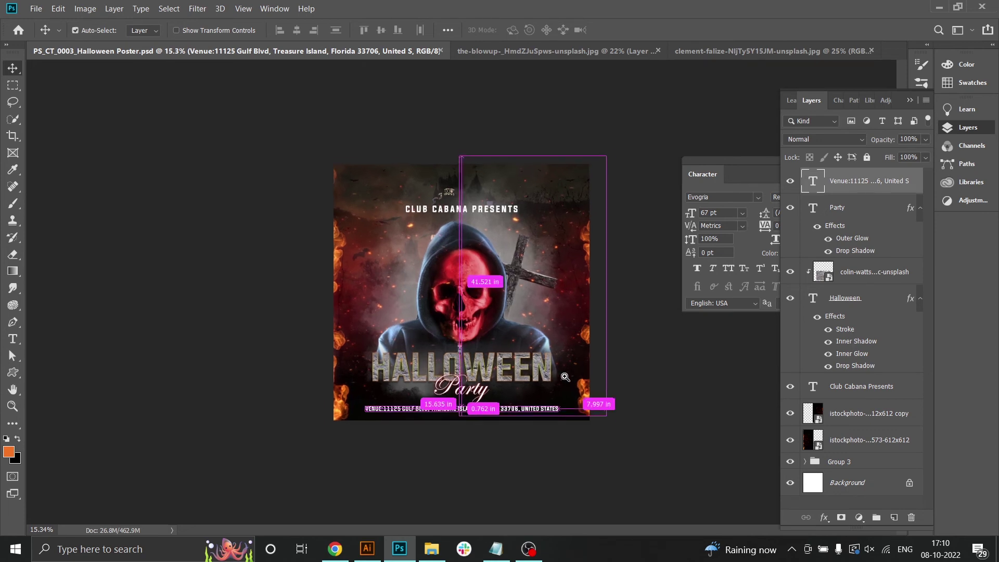
- Draw a hanging-banner custom shape and place it just below the cross's right arm
key("u")
left_click(529, 33)
left_click(634, 108)
left_click_drag(207, 229, 247, 293)
key("v")
left_click_drag(228, 256, 477, 306)
key("ctrl+t")
key("Return")
left_click_drag(491, 294, 498, 300)
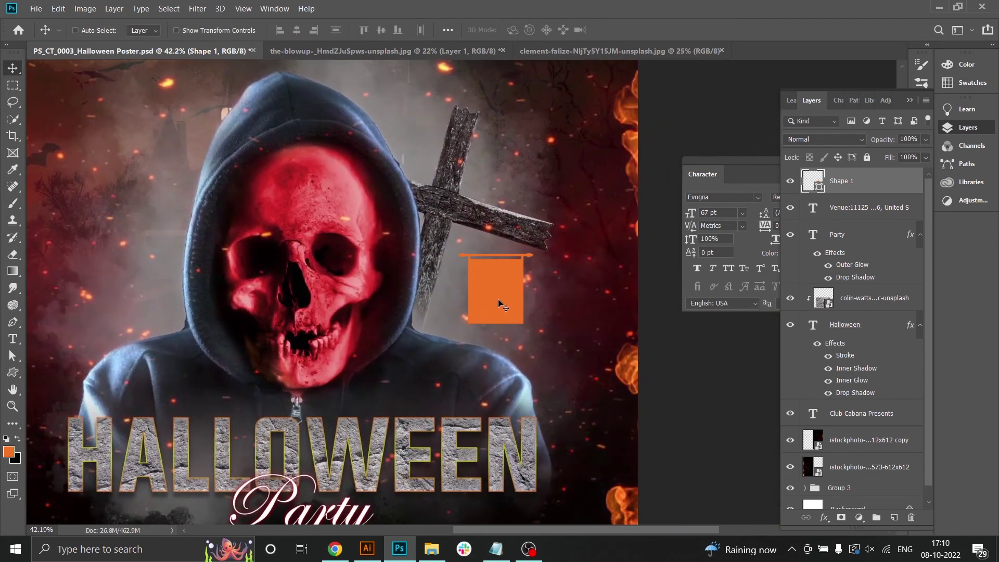
- Change the banner shape's fill color to white
double_click(818, 191)
left_click_drag(671, 333, 573, 226)
key("Return")
- Add the two-line text "31 Oct", scale it to about 159% and place it on the banner
key("t")
left_click(572, 346)
type("31 Oct")
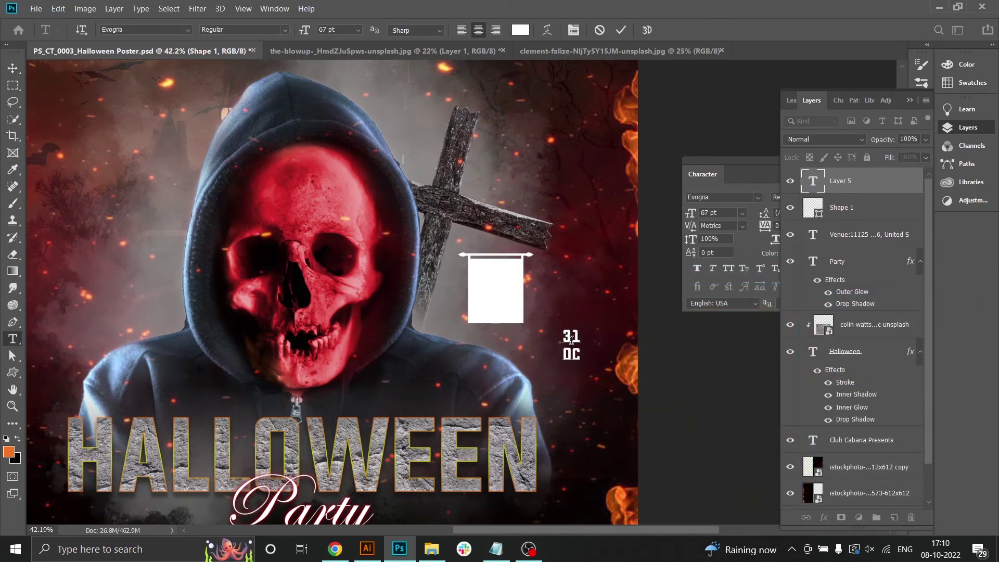
key("ctrl+Return")
key("ctrl+t")
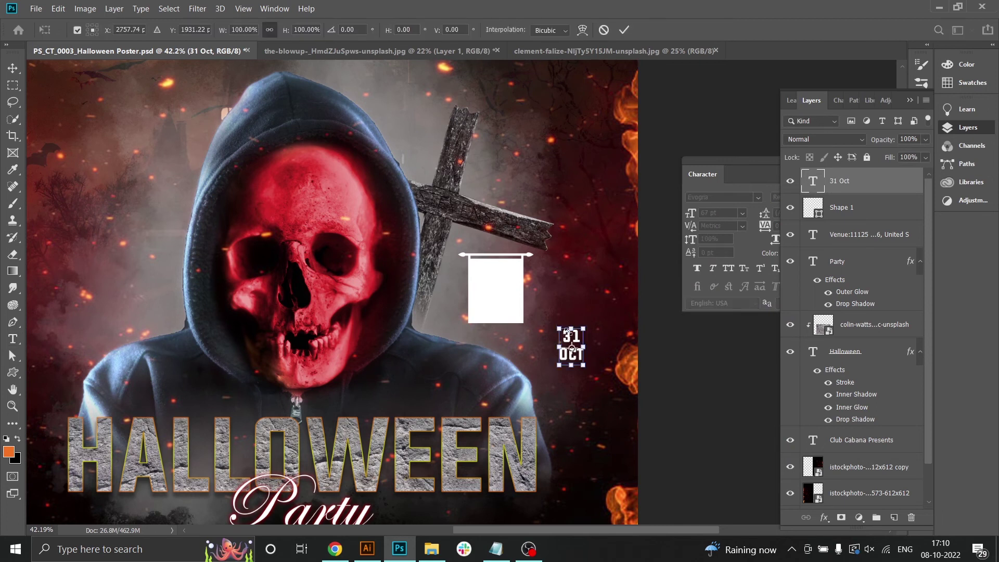
left_click_drag(559, 329, 496, 275)
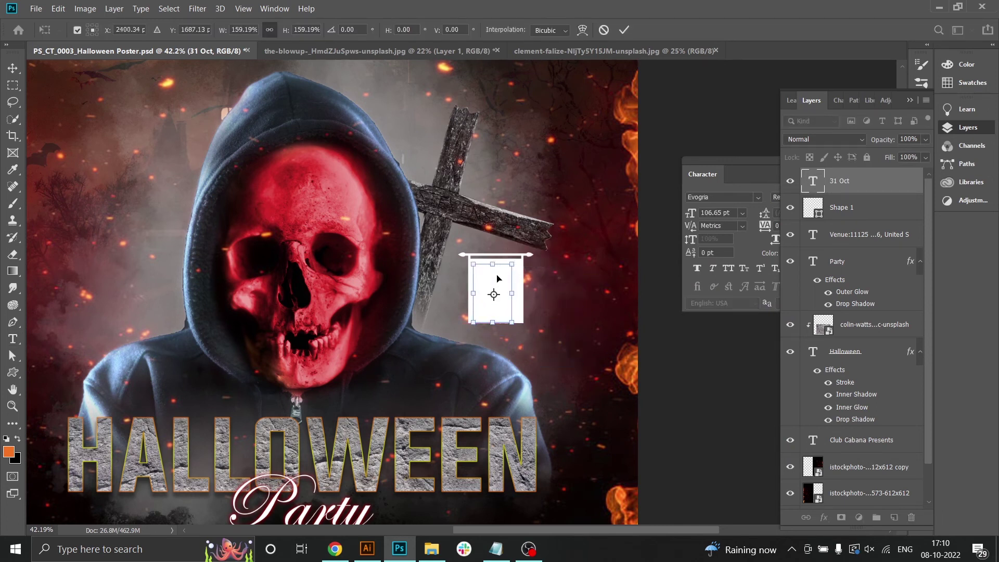
key("Return")
- Color the 31 Oct text bright red
left_click(526, 30)
left_click(753, 426)
left_click(782, 304)
key("Return")
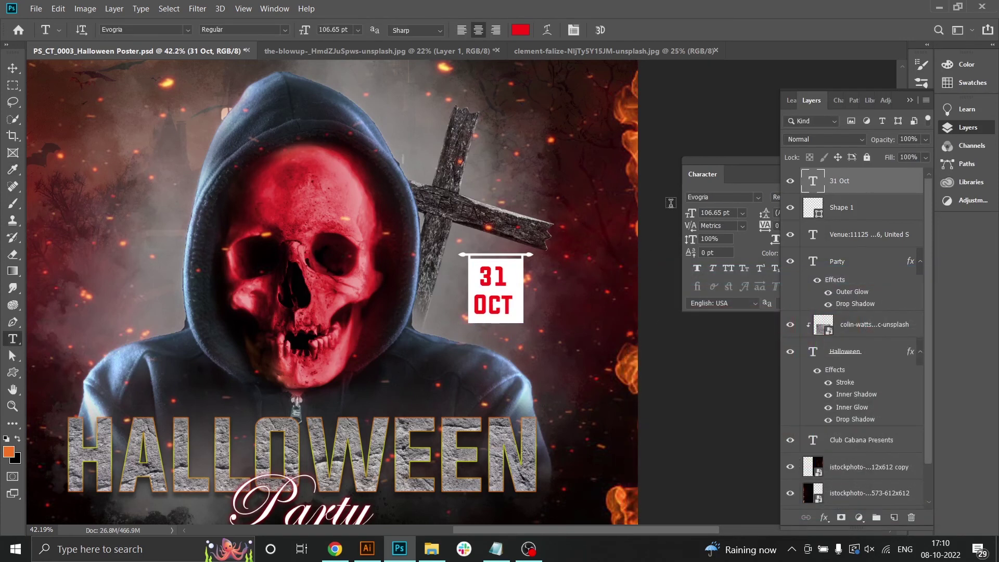
- Change the 31 Oct text color to black (000000)
left_click(523, 32)
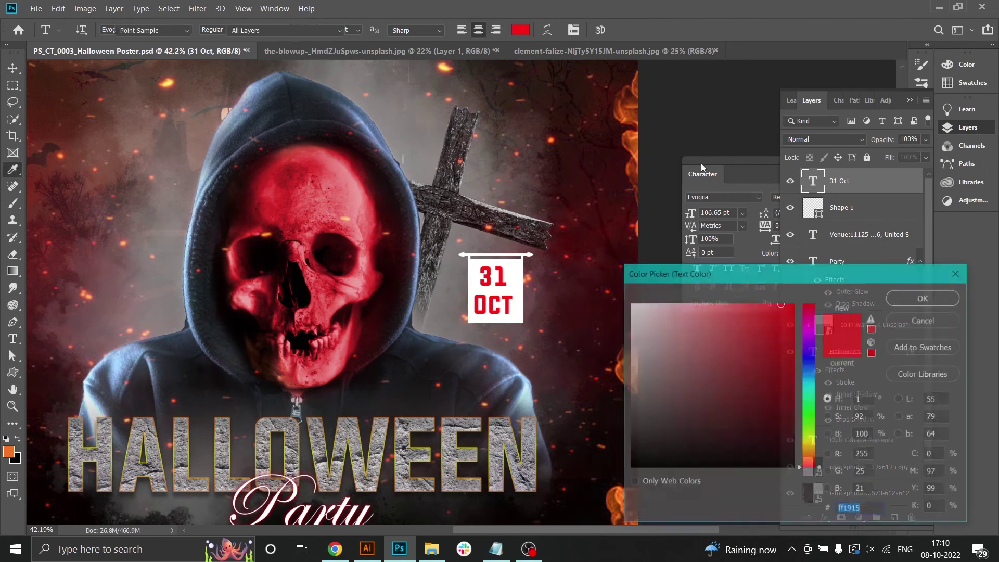
left_click(635, 139)
left_click(786, 302)
left_click(637, 468)
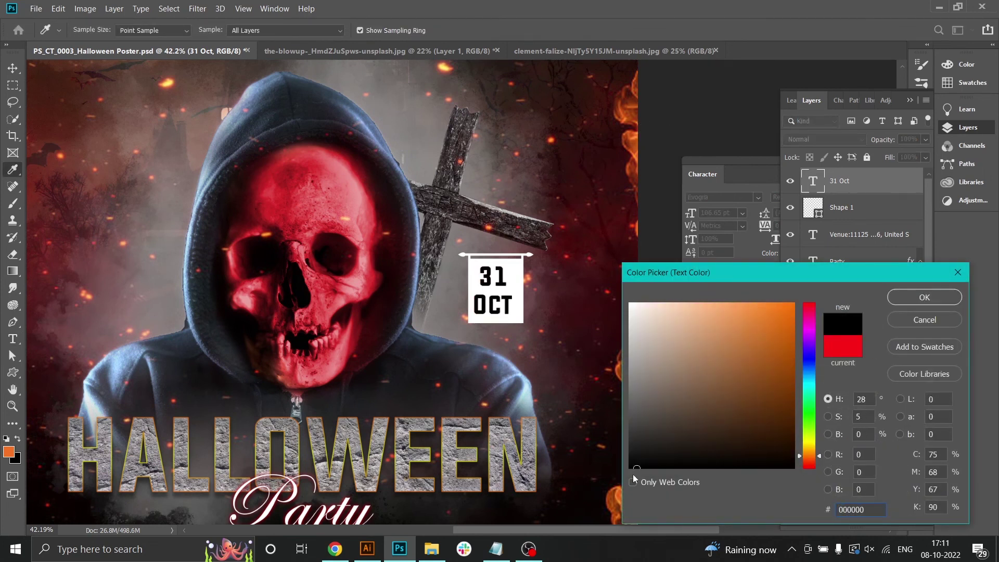
key("Return")
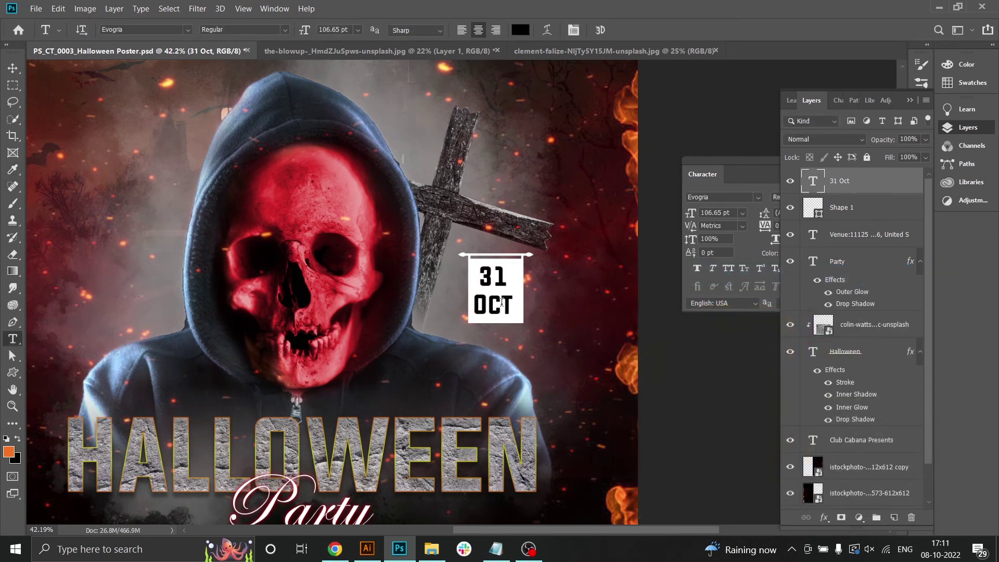
- Fill the banner shape with the orange-yellow color ffa800
left_click(815, 213)
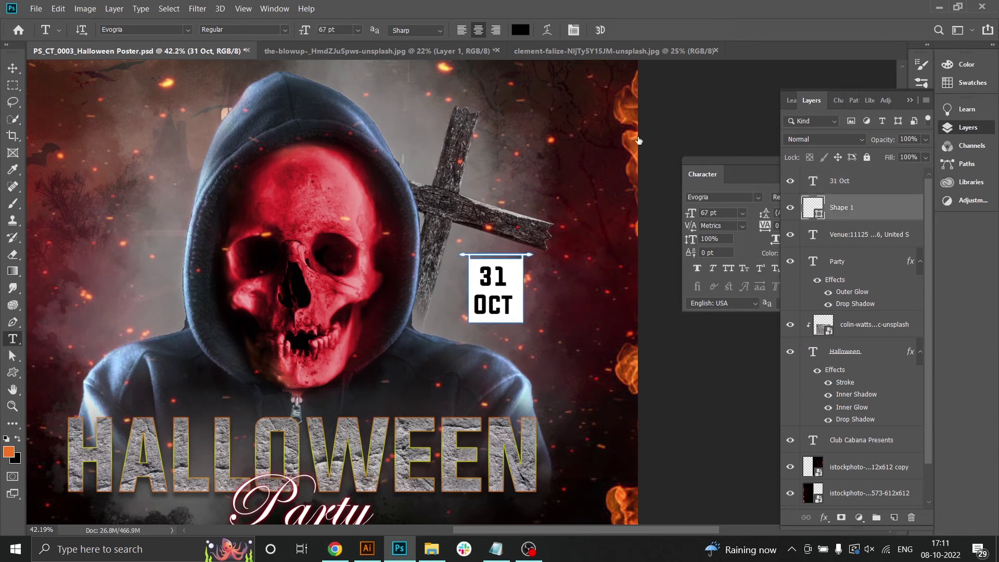
left_click(630, 143)
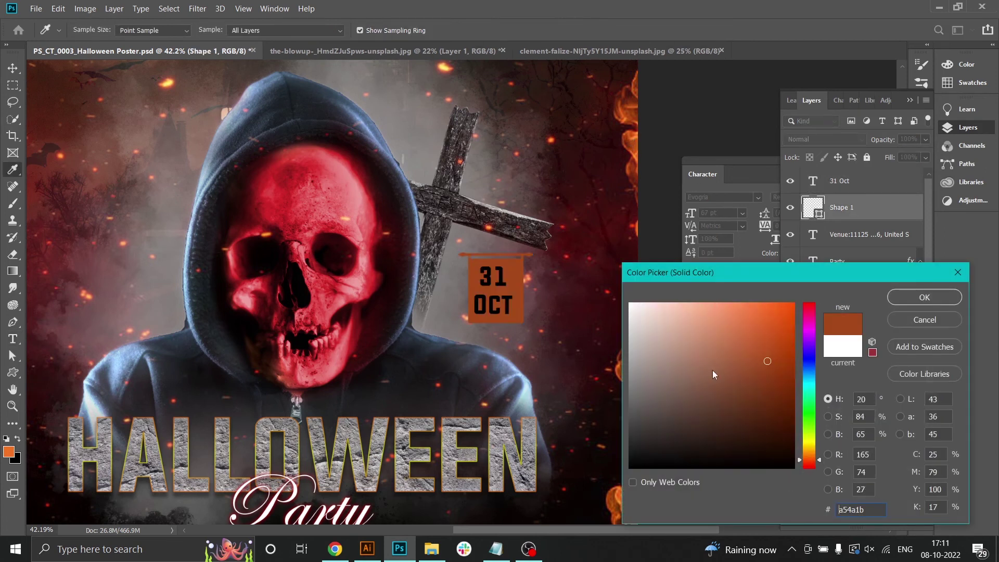
mouse_move(765, 328)
left_mouse_down()
mouse_move(729, 347)
mouse_move(797, 293)
left_mouse_up()
left_click(808, 451)
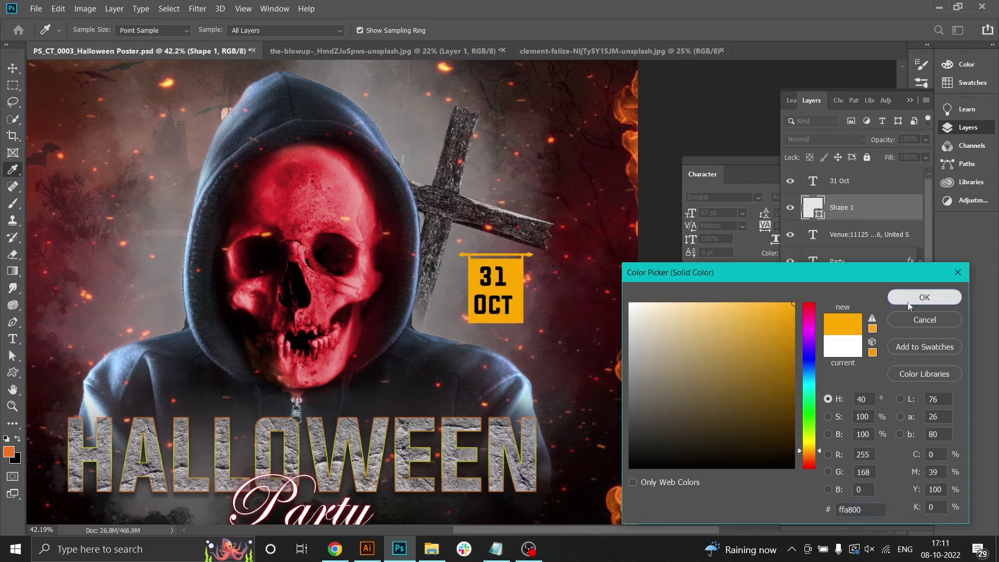
left_click(908, 302)
- Select the 31 Oct text together with the banner shape and center them horizontally on each other
left_click_drag(510, 292, 472, 294)
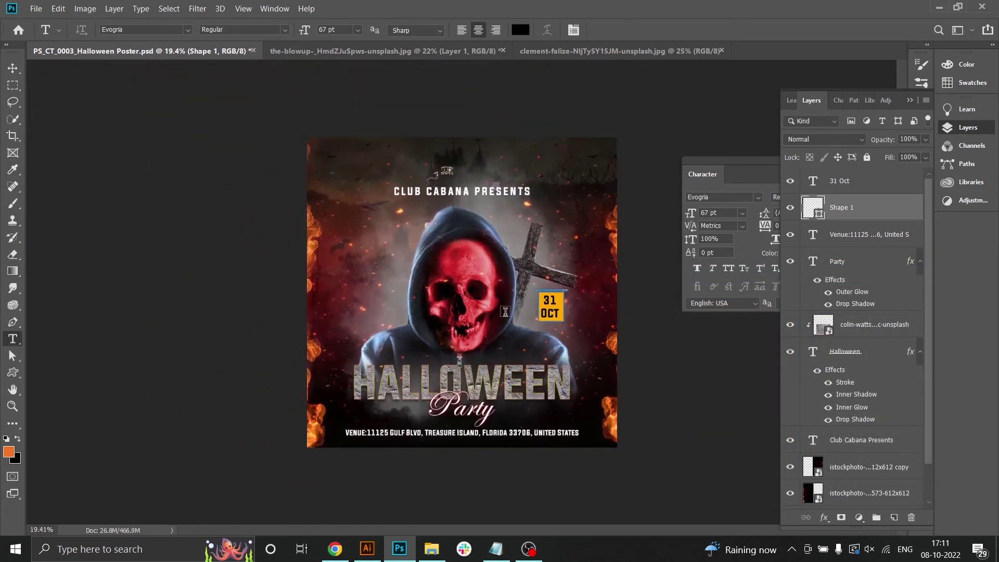
key("v")
left_click_drag(575, 341, 613, 339)
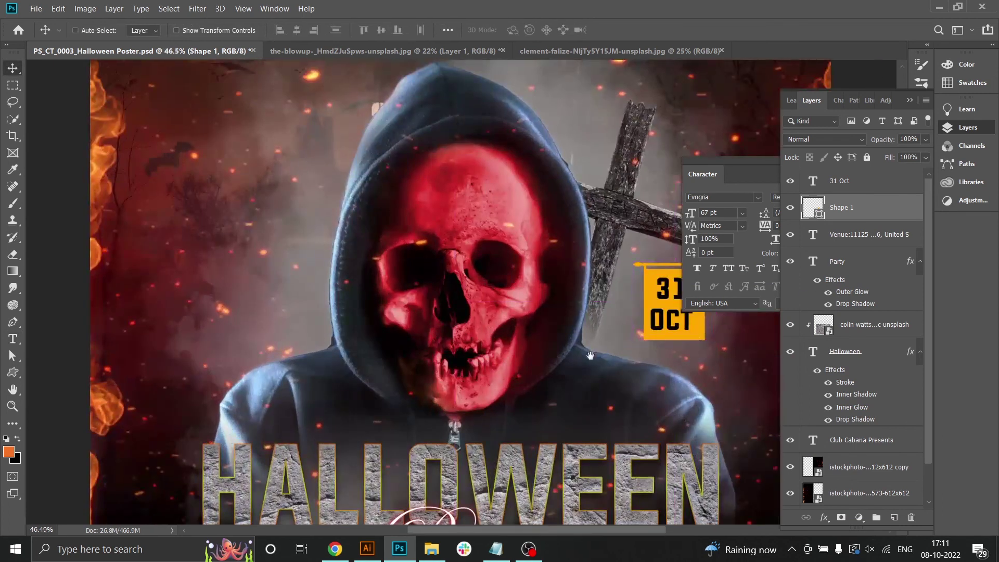
scroll(605, 300, "right", 5)
left_click(844, 186, "ctrl")
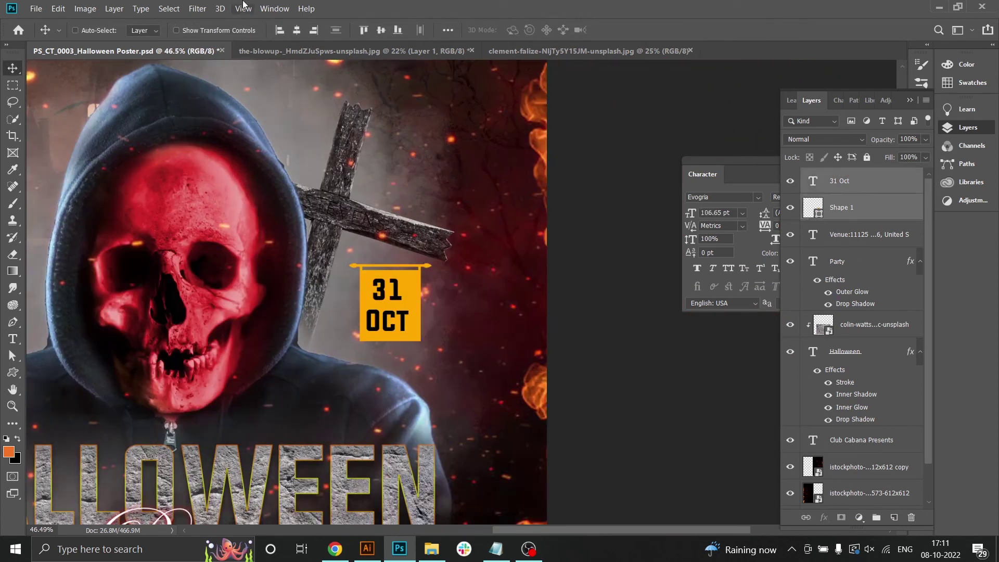
- Stretch the banner shape downward to make room below the date
left_click(848, 212)
key("ctrl+t")
left_click_drag(390, 341, 390, 362)
key("Return")
- Add a "Monday" text layer beside the banner and set its font size to 49 pt
key("t")
left_click(460, 317)
type("MONDAY")
key("ctrl+a")
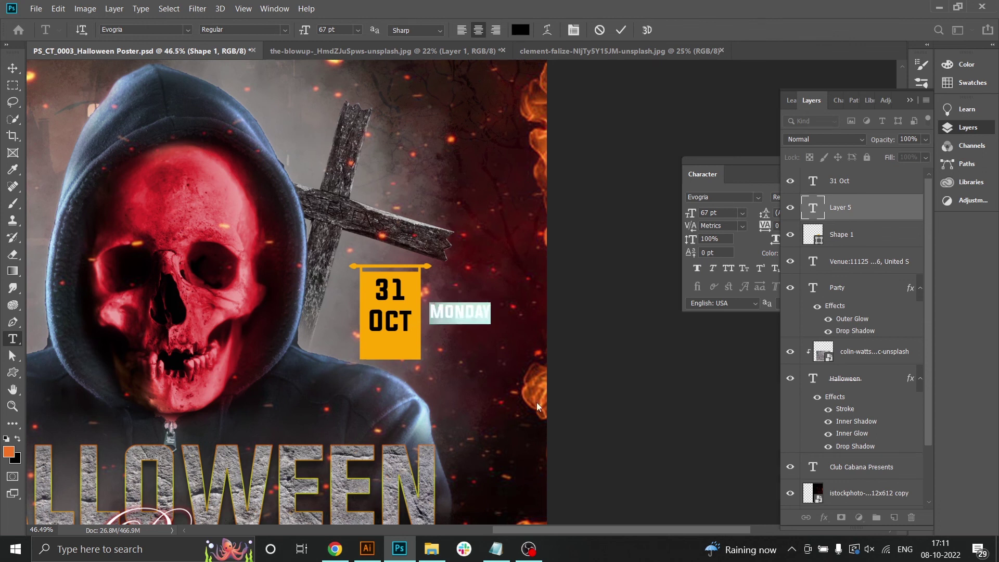
key("shift+Down")
key("shift+Down")
key("Up")
key("Up")
- Move the Monday text onto the banner, directly beneath the 31 Oct date
left_click(13, 68)
left_click_drag(482, 317, 412, 347)
key("ctrl+t")
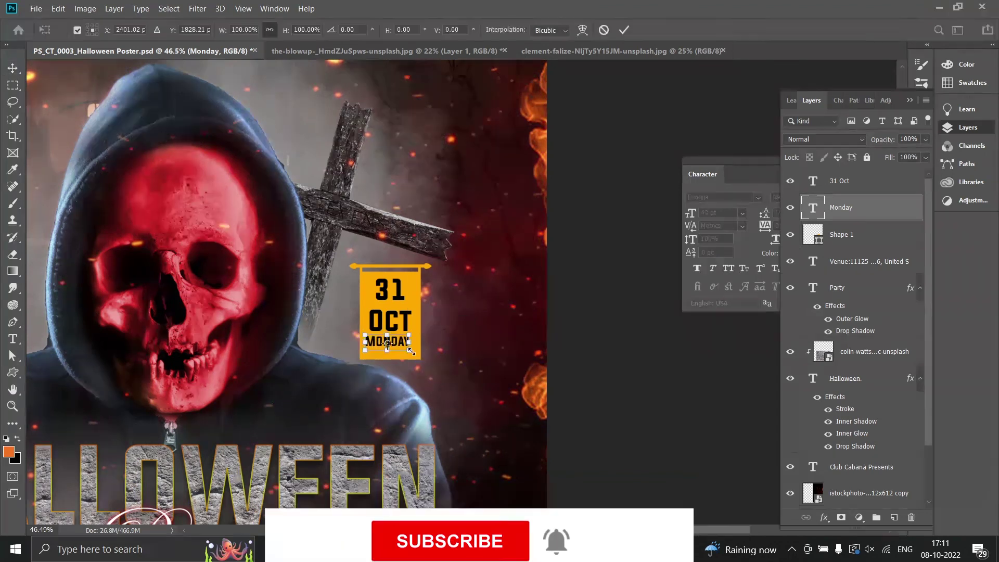
key("Return")
- Set the font size of the number 31 in the date text to 166 pt
key("t")
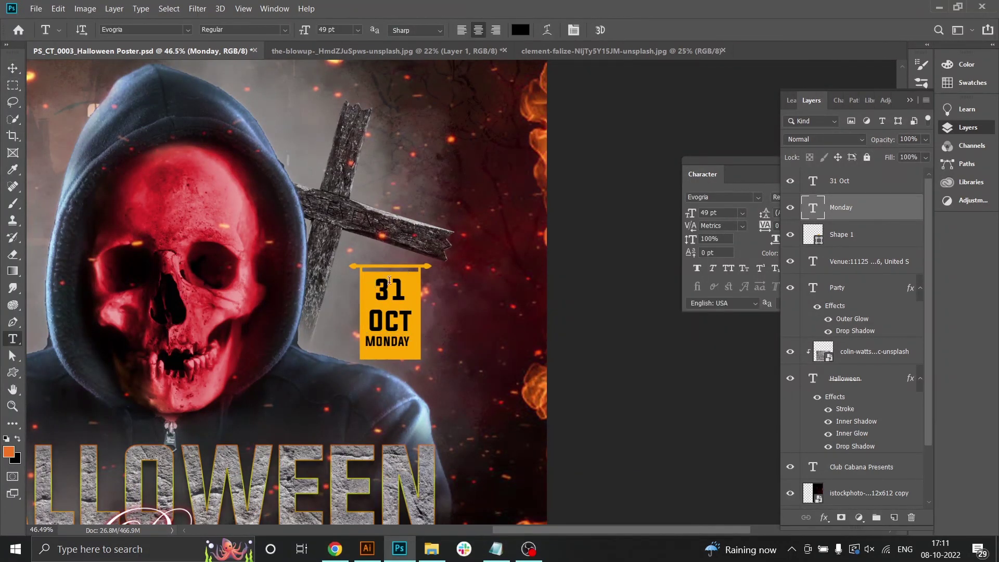
double_click(384, 287)
left_click(330, 30)
type("166")
key("Return")
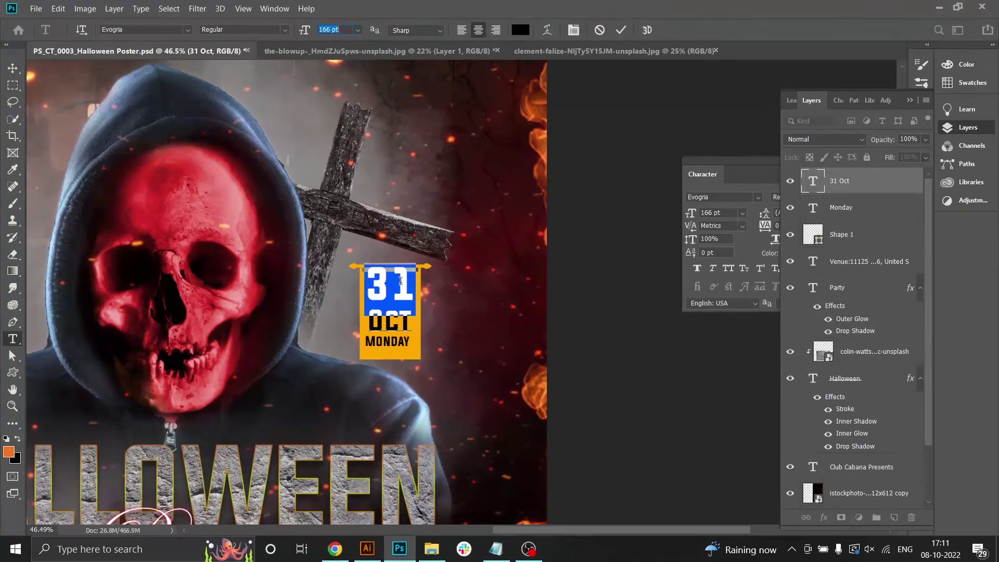
- Select the whole 31 Oct text and set its leading to 121 pt
key("ctrl+a")
left_click(772, 211)
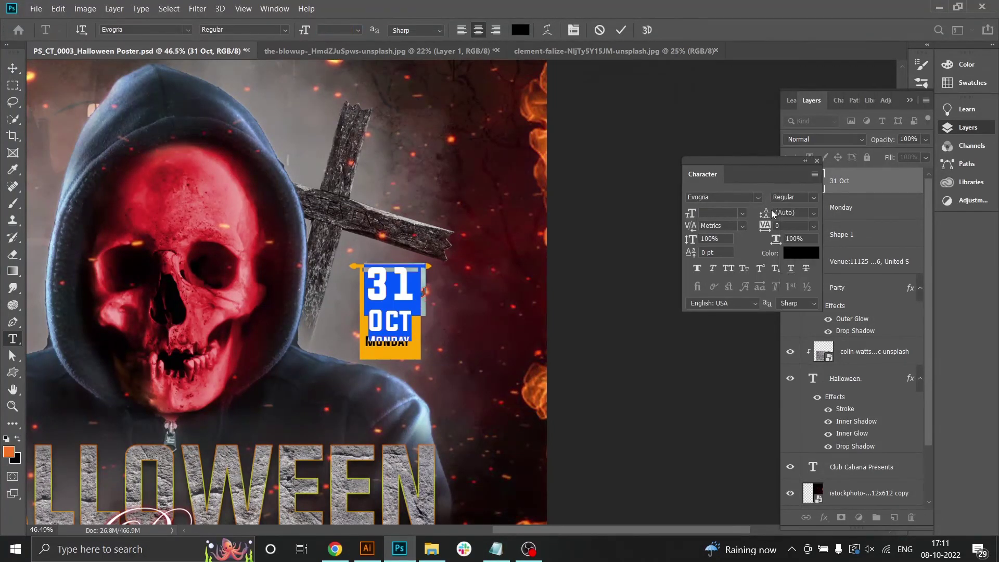
scroll(784, 212, "down", 20)
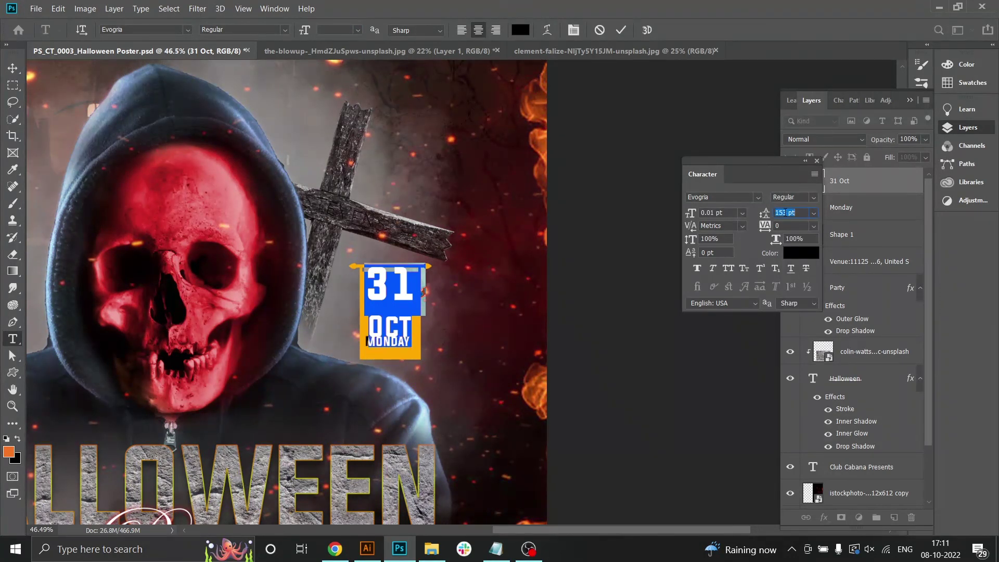
key("Down")
key("Down")
left_click(13, 67)
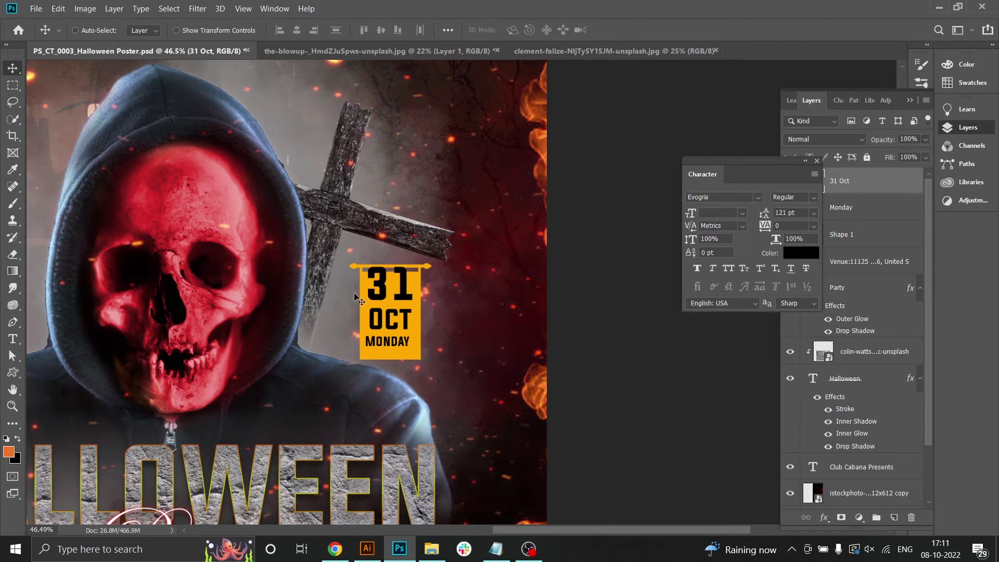
- Adjust the spacing between the 31 Oct and Monday texts and shift both slightly lower on the banner
mouse_move(390, 288)
left_mouse_down()
mouse_move(389, 298)
mouse_move(389, 289)
left_mouse_up()
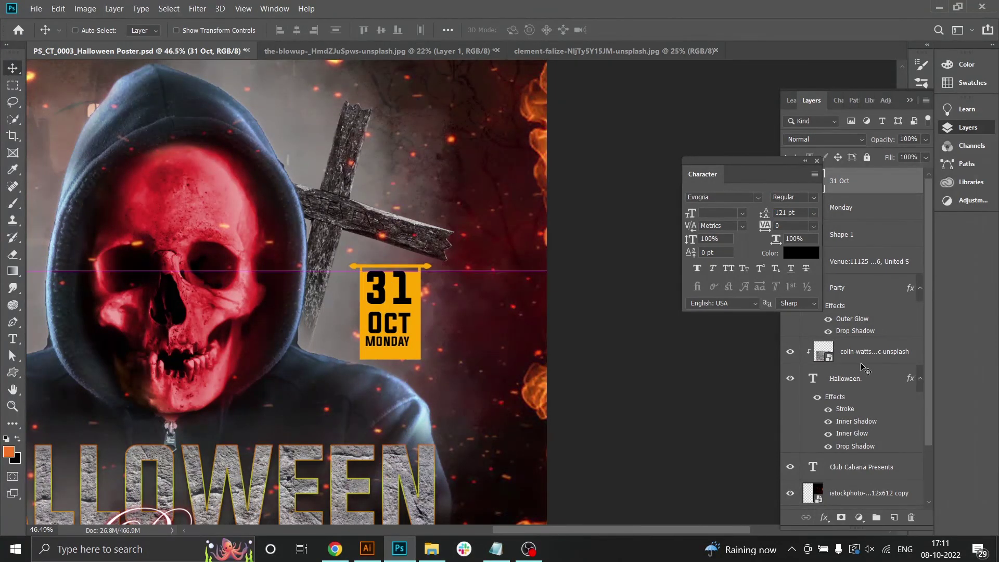
left_click(851, 217)
mouse_move(399, 344)
left_mouse_down()
mouse_move(401, 353)
mouse_move(400, 338)
left_mouse_up()
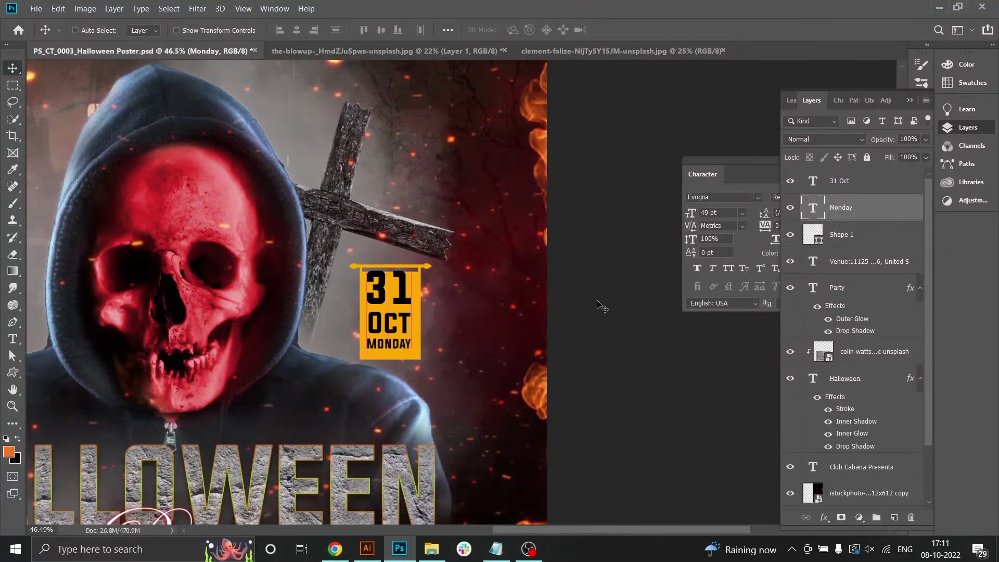
left_click(869, 187, "ctrl")
key("shift+Down")
key("shift+Down")
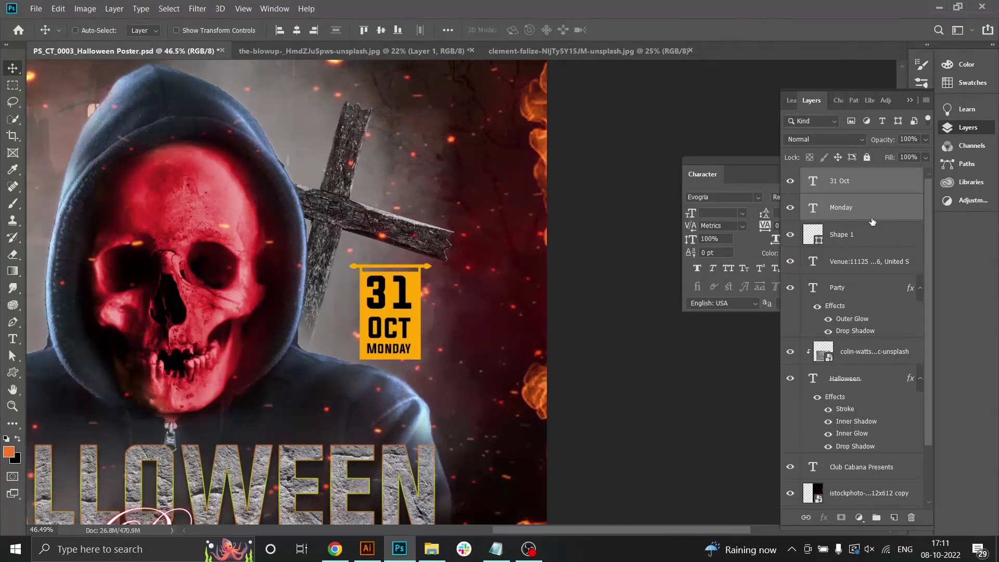
- Scale the 31 Oct and Monday texts together down to about 90%
key("ctrl+t")
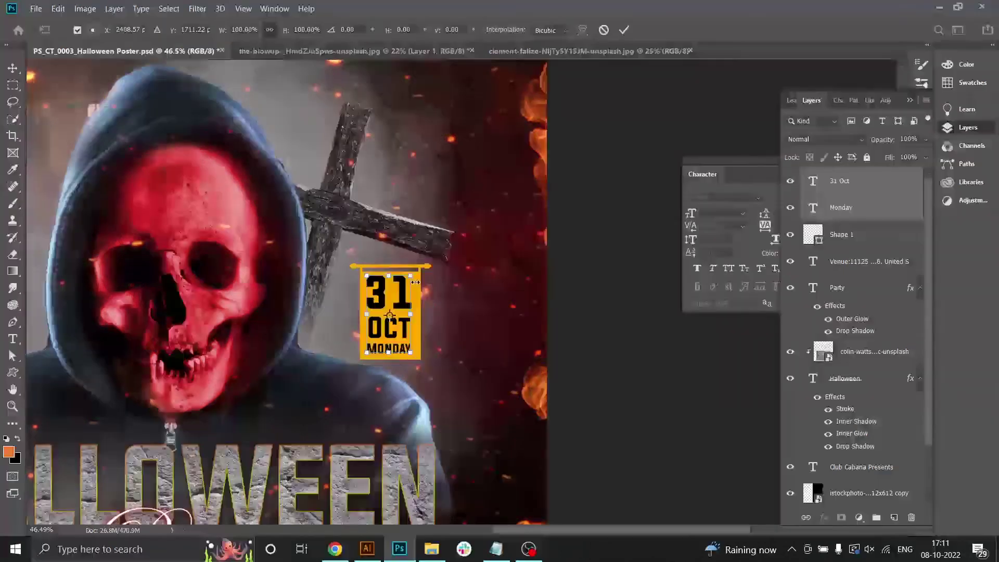
left_click_drag(415, 271, 411, 278)
key("Return")
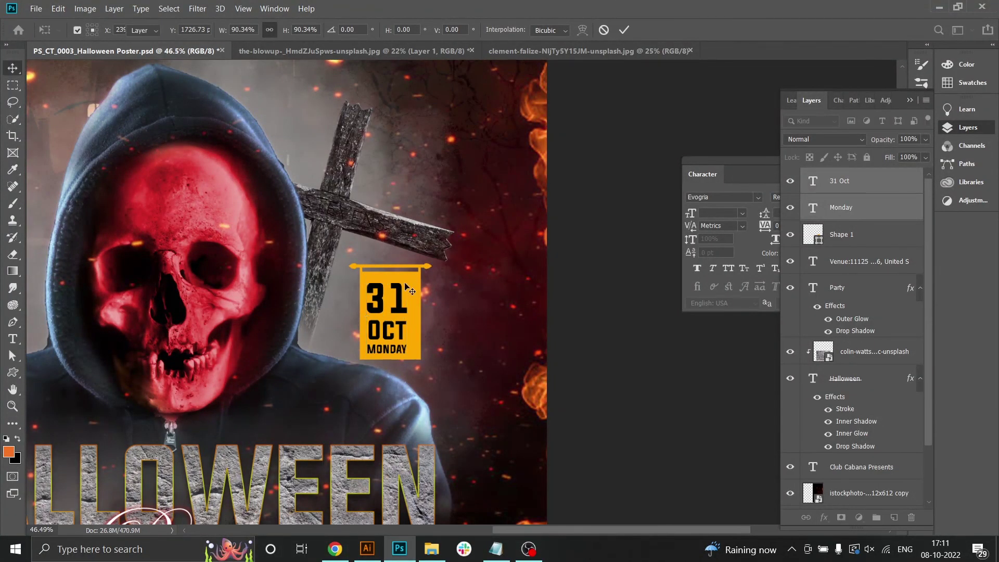
- Nudge both date texts toward the middle of the banner and align them with the banner shape on their horizontal centers
key("shift+Right")
key("shift+Right")
key("shift+Right")
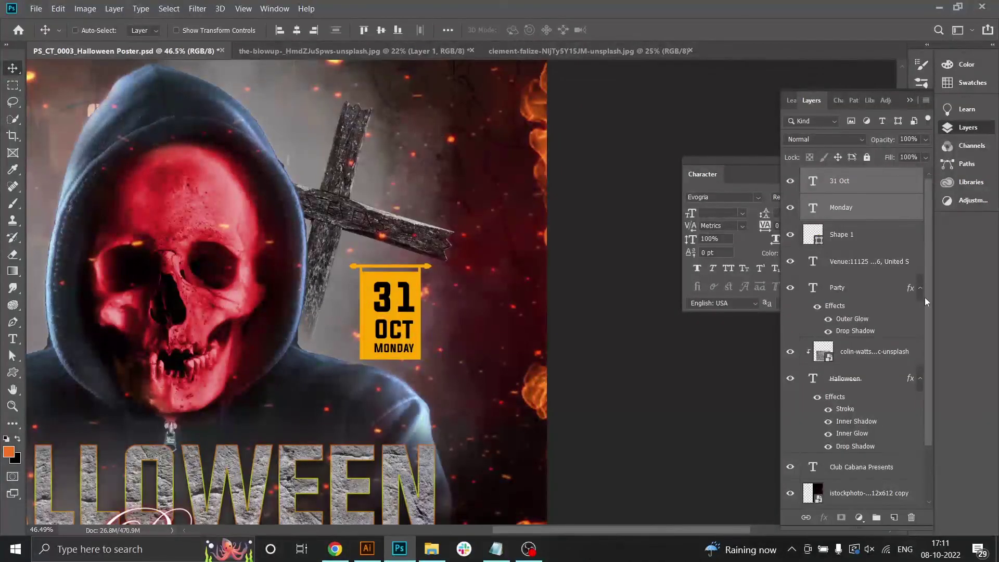
left_click(842, 236, "shift")
left_click(297, 30)
- Draw a narrow vertical rectangle about 36 by 109 px between the cross arm and the banner rod, and place its layer below Shape 1
right_click(12, 372)
left_click(72, 372)
left_click_drag(386, 232, 391, 267)
left_click_drag(849, 192, 852, 275)
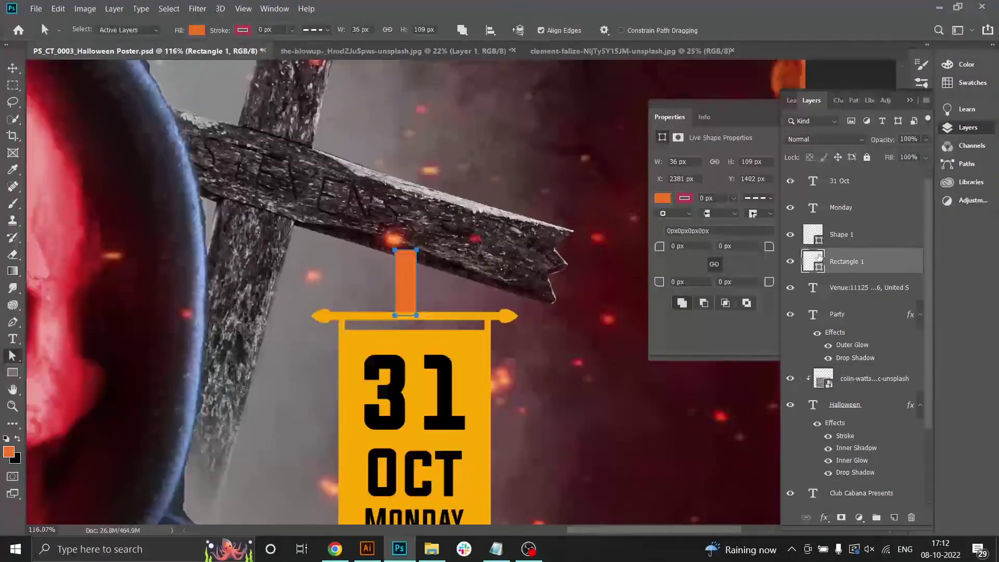
- Fill the narrow rectangle with the orange-yellow color sampled from the banner
double_click(818, 263)
left_click(480, 346)
key("Return")
- Resize the narrow rectangle to 39 by 101 px so it joins the banner rod to the cross arm
left_click_drag(416, 250, 395, 255)
key("Return")
left_click(395, 252)
key("Return")
left_click_drag(534, 297, 503, 296)
left_click(657, 178)
left_click(829, 104)
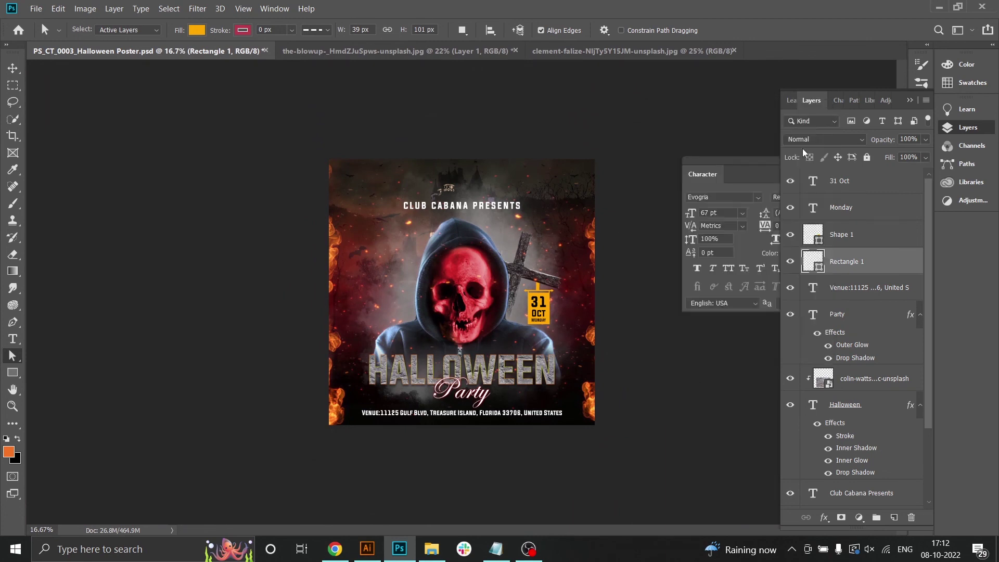
left_click(910, 100)
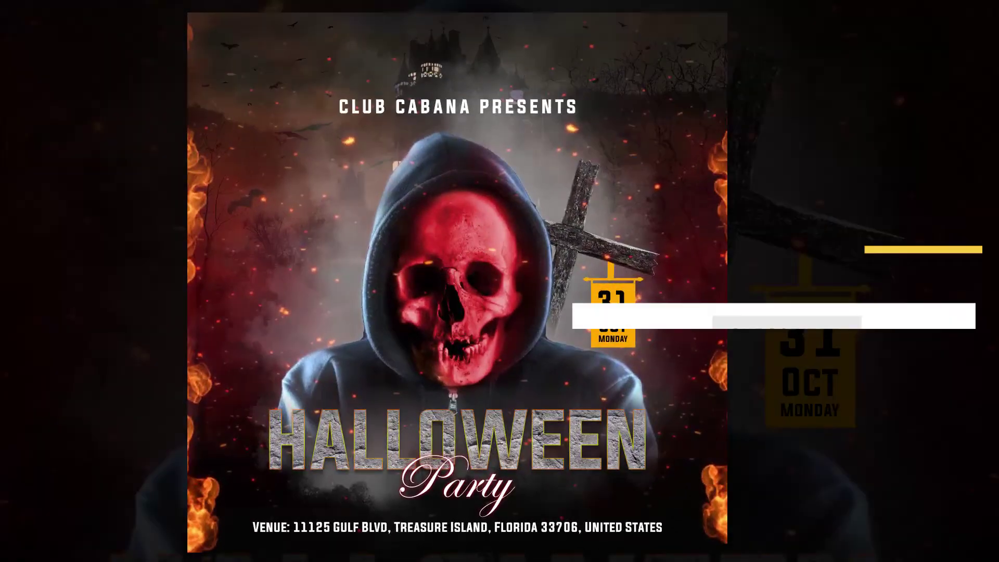